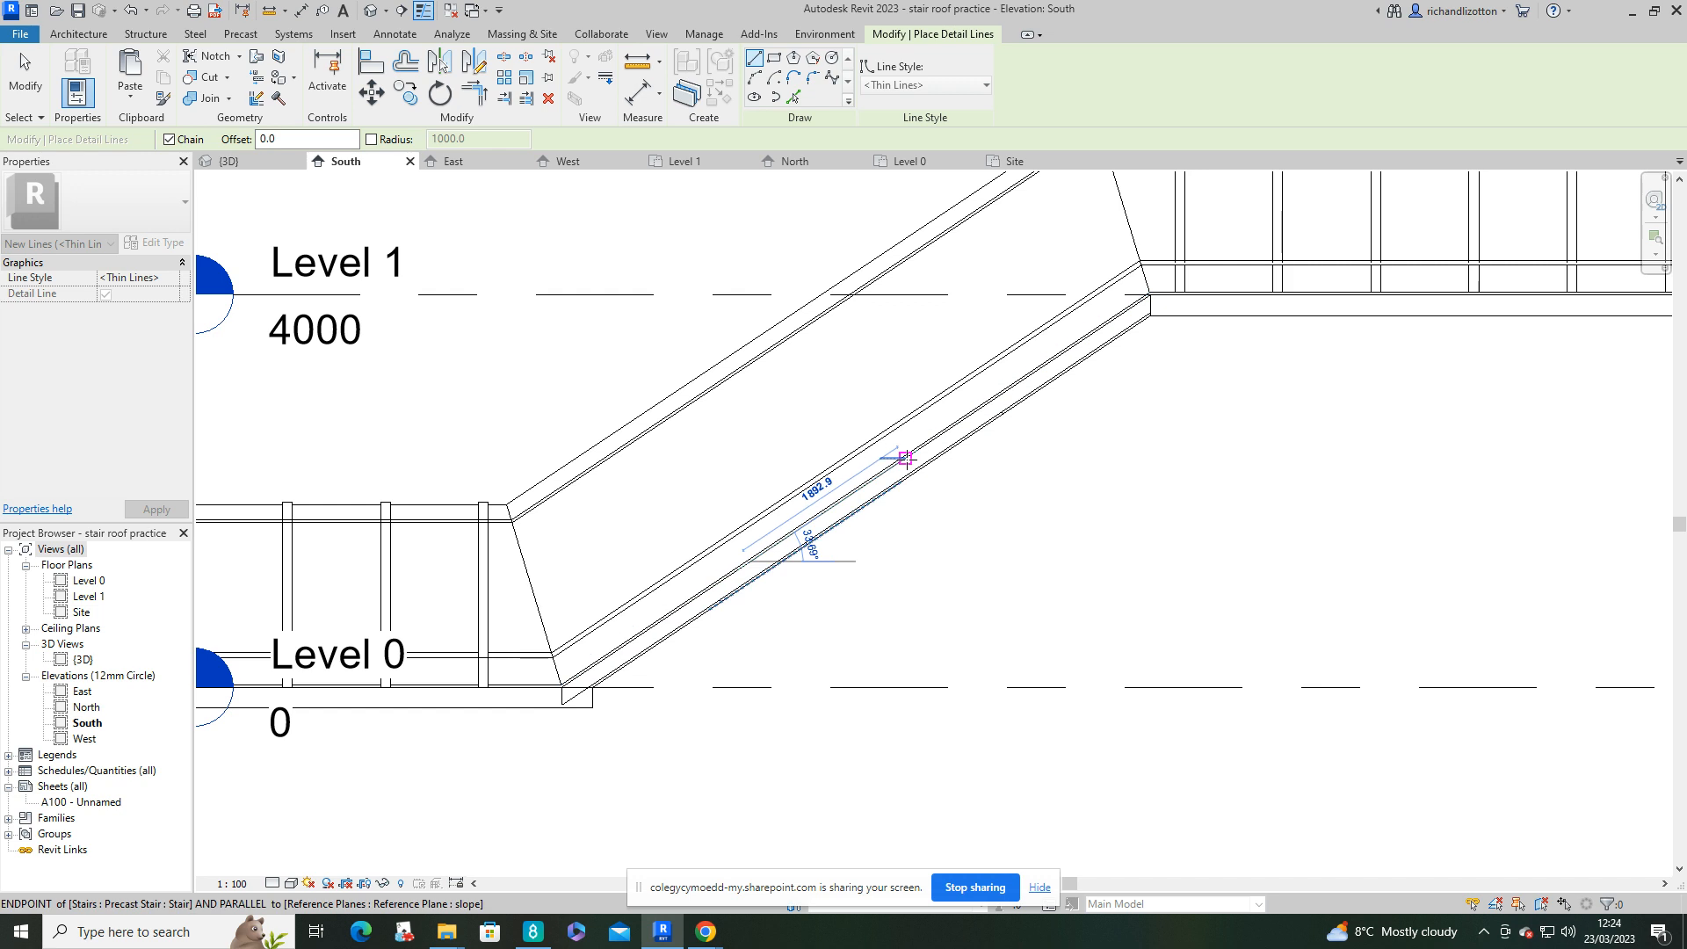
# Step: Offset a copy of the detail line on the stair slope by 3000 mm, placing it above the stair
pyautogui.press('Escape')
pyautogui.press('Escape')
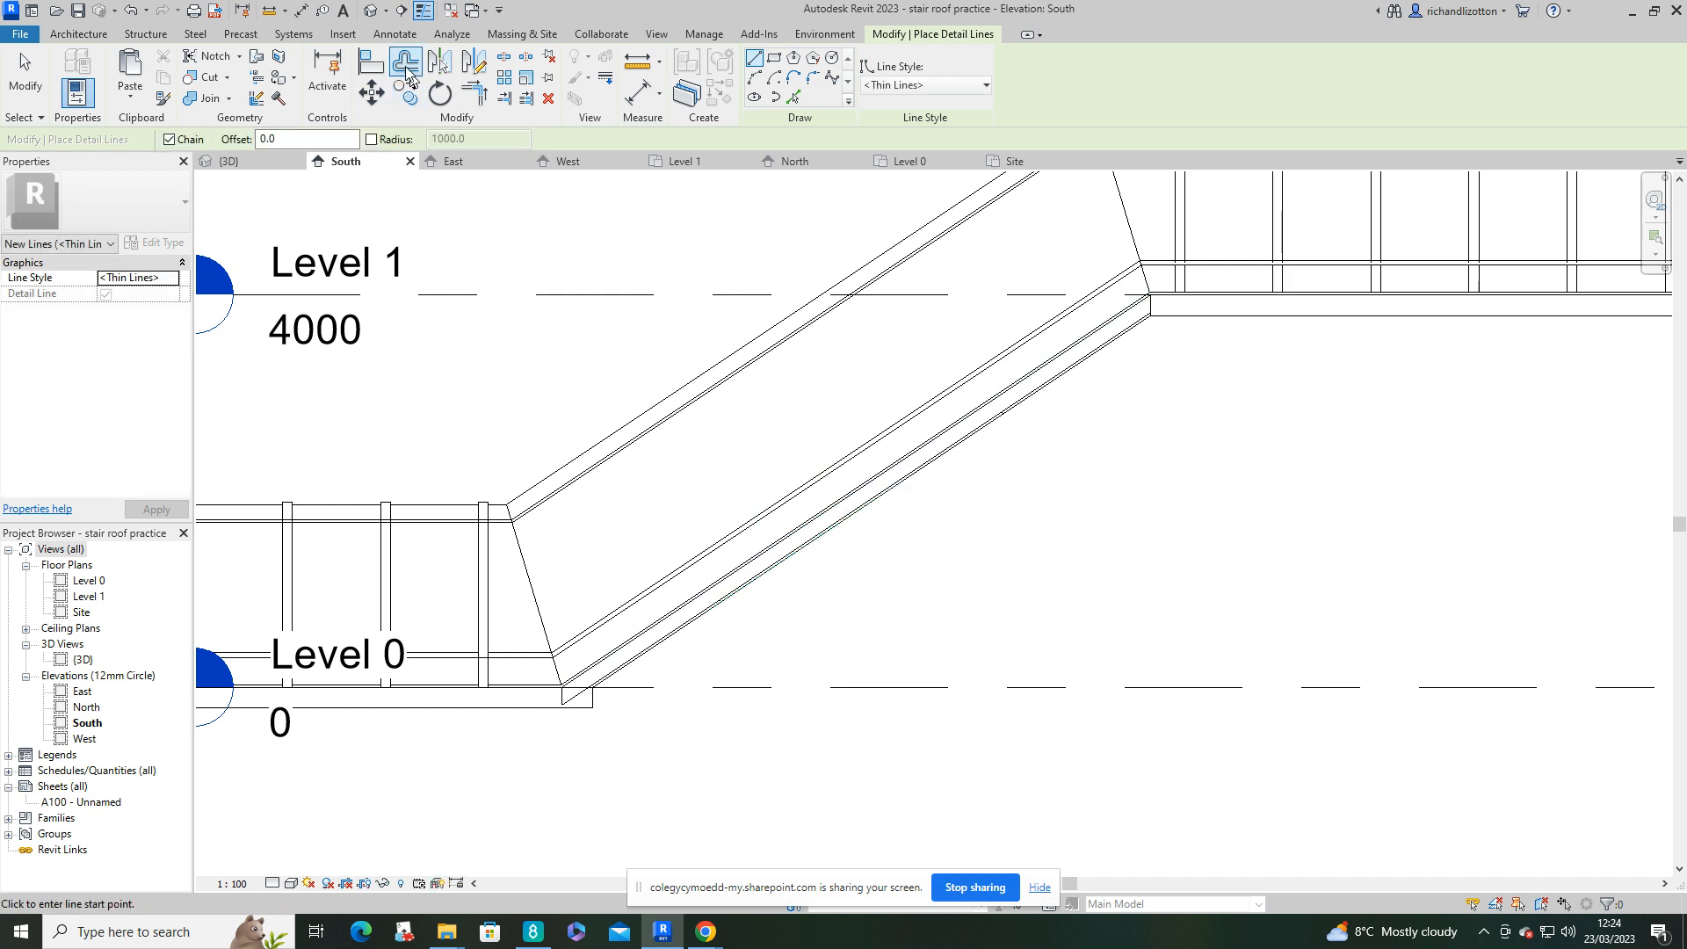
pyautogui.click(406, 86)
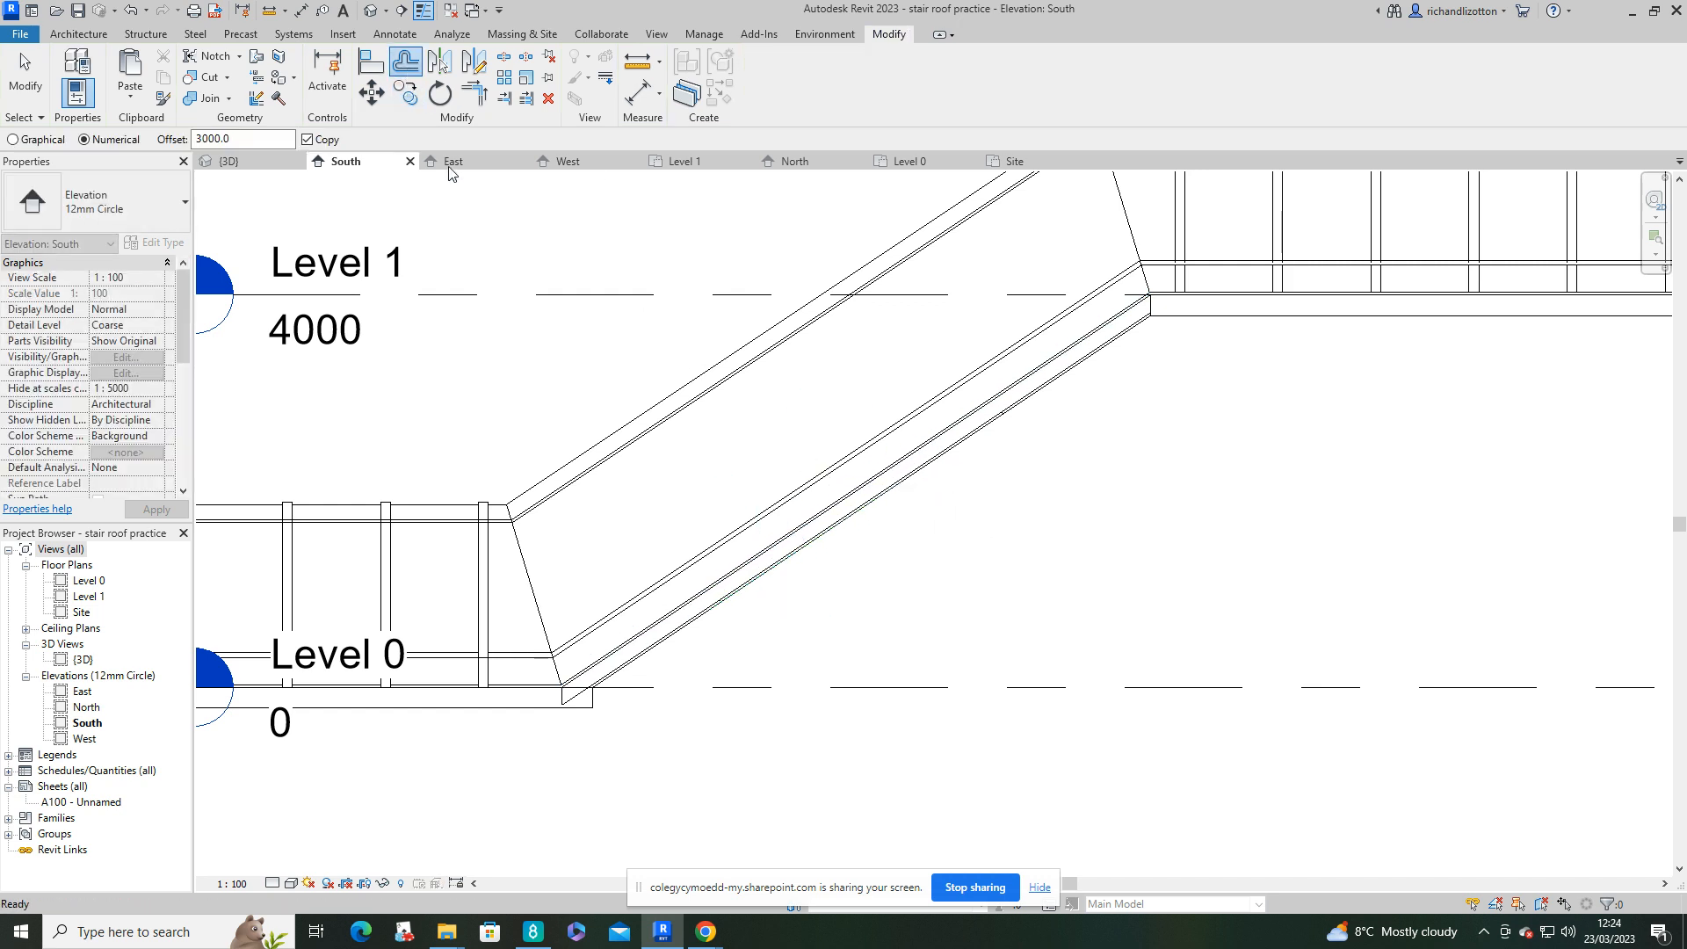
pyautogui.click(833, 509)
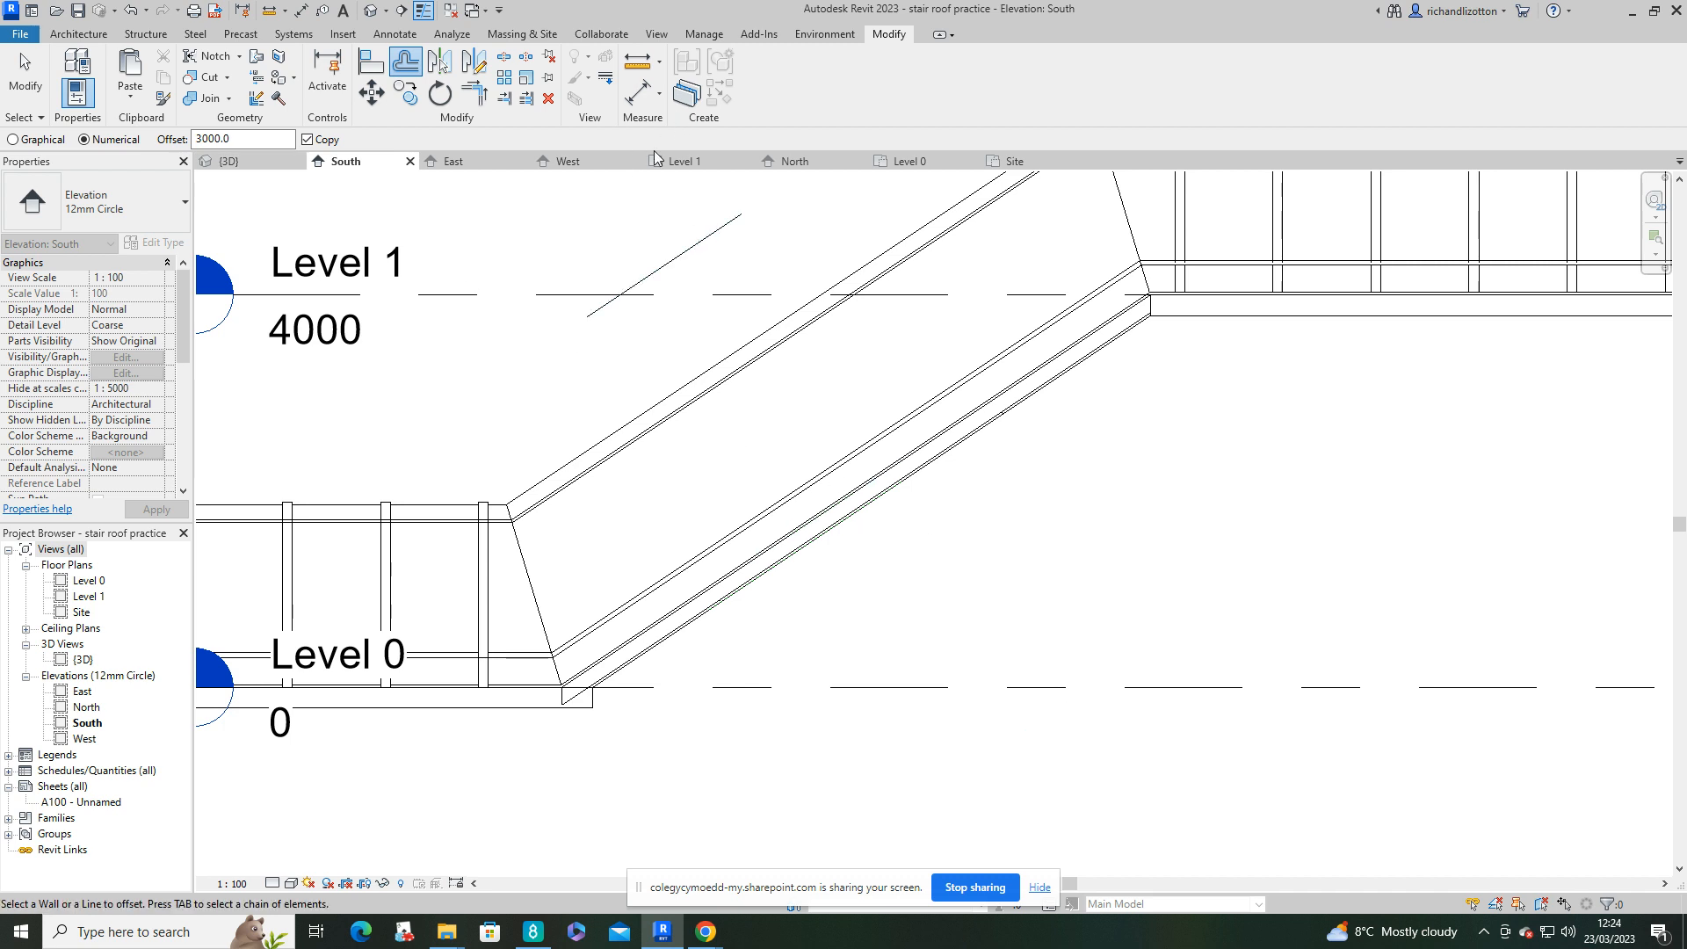
pyautogui.scroll(-2, 837, 479)
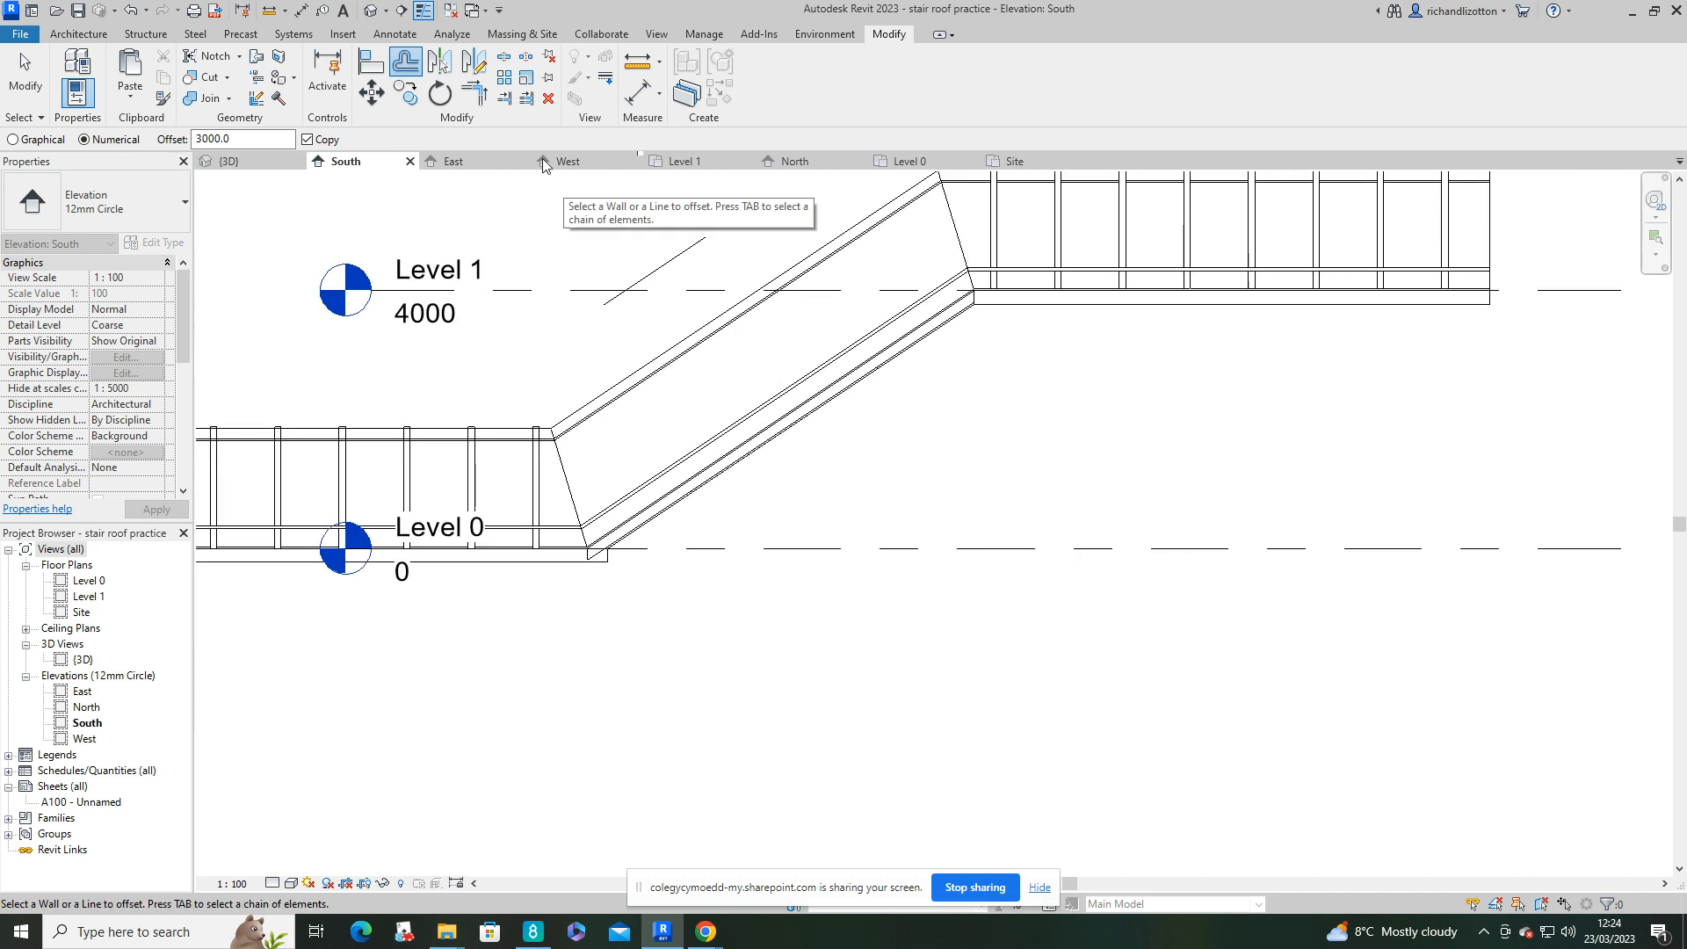
# Step: Draw a reference plane from the offset detail line across the sloping stair section, perpendicular to the slope
pyautogui.click(79, 35)
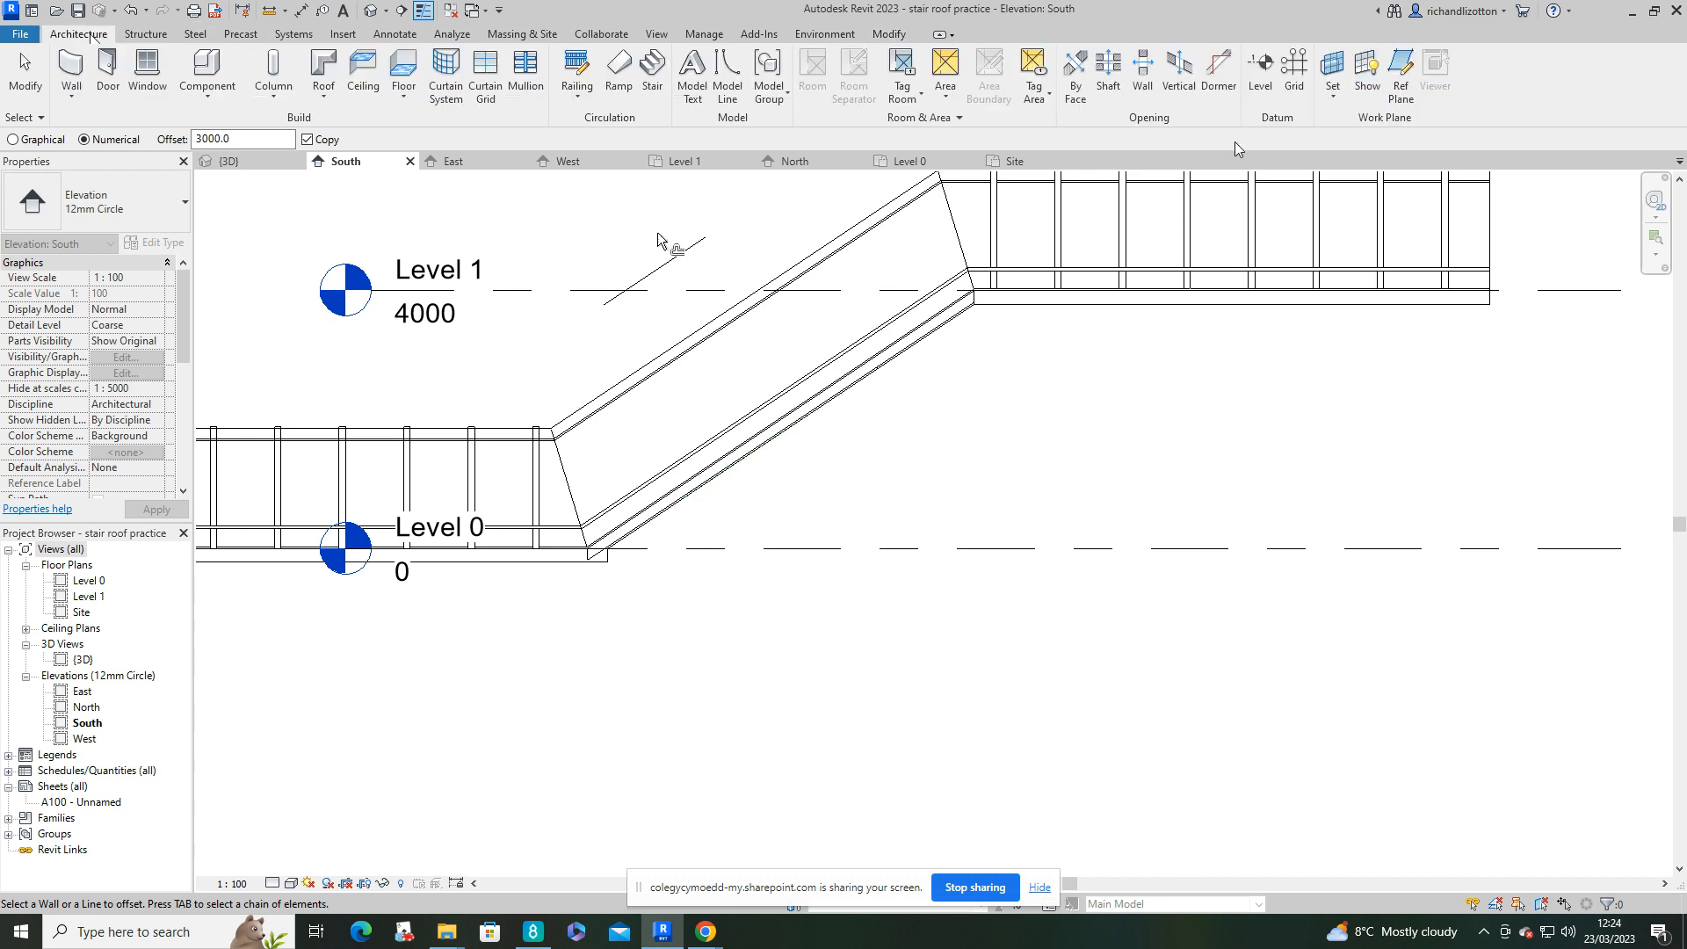
pyautogui.click(1402, 75)
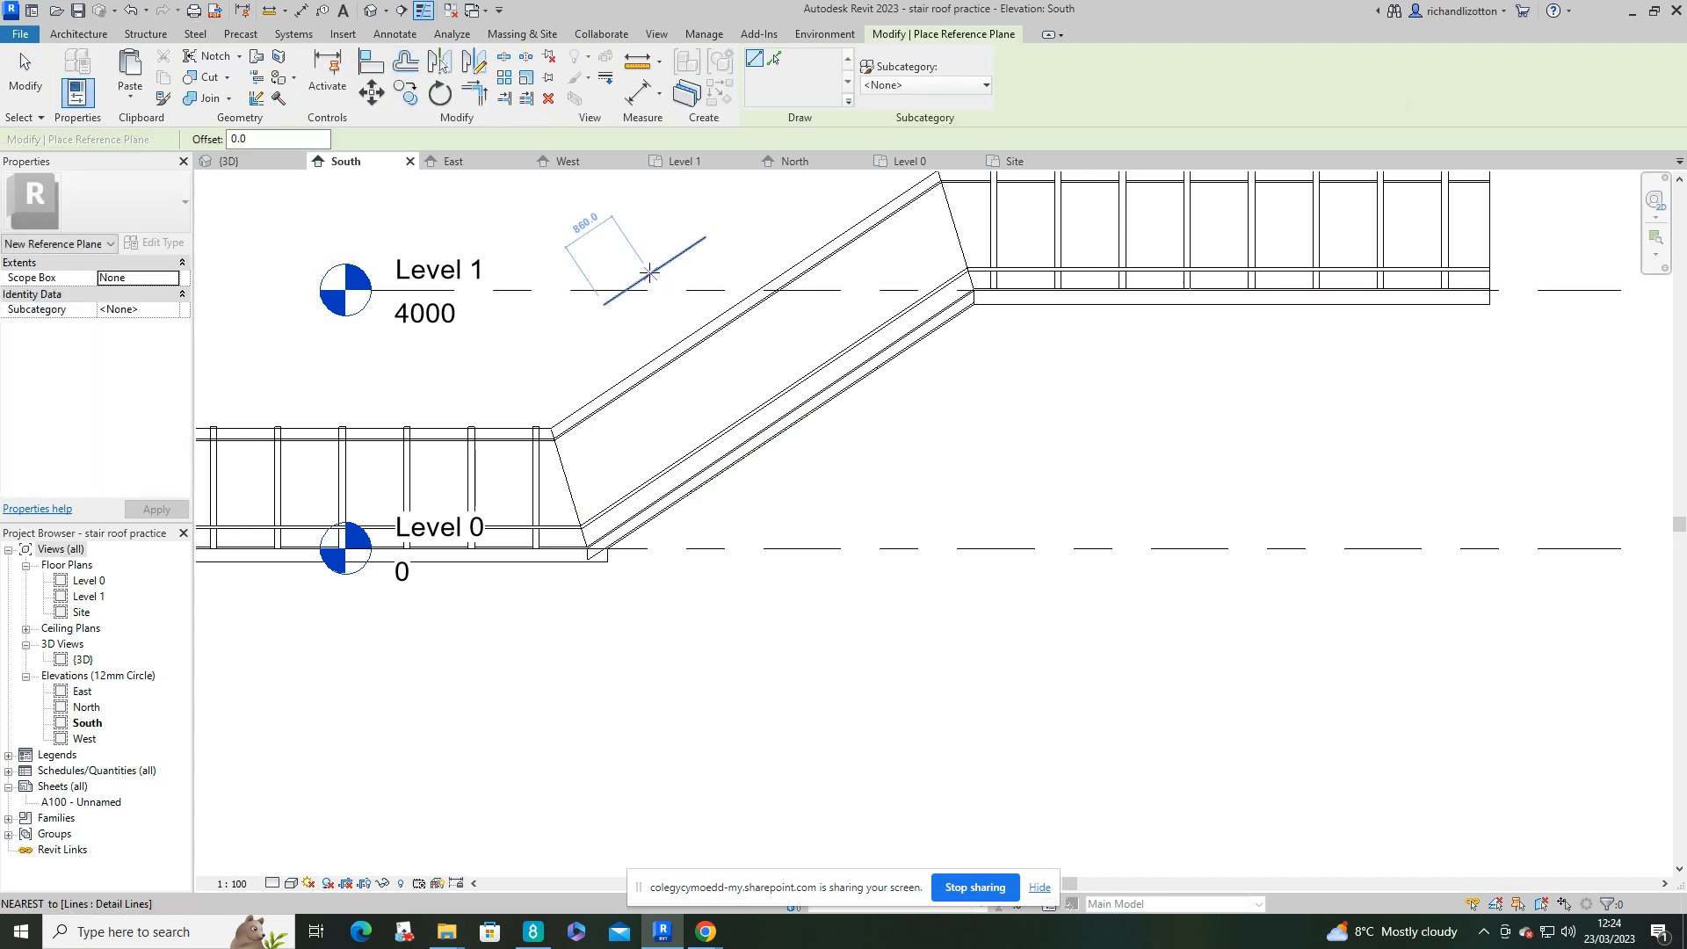
pyautogui.click(650, 275)
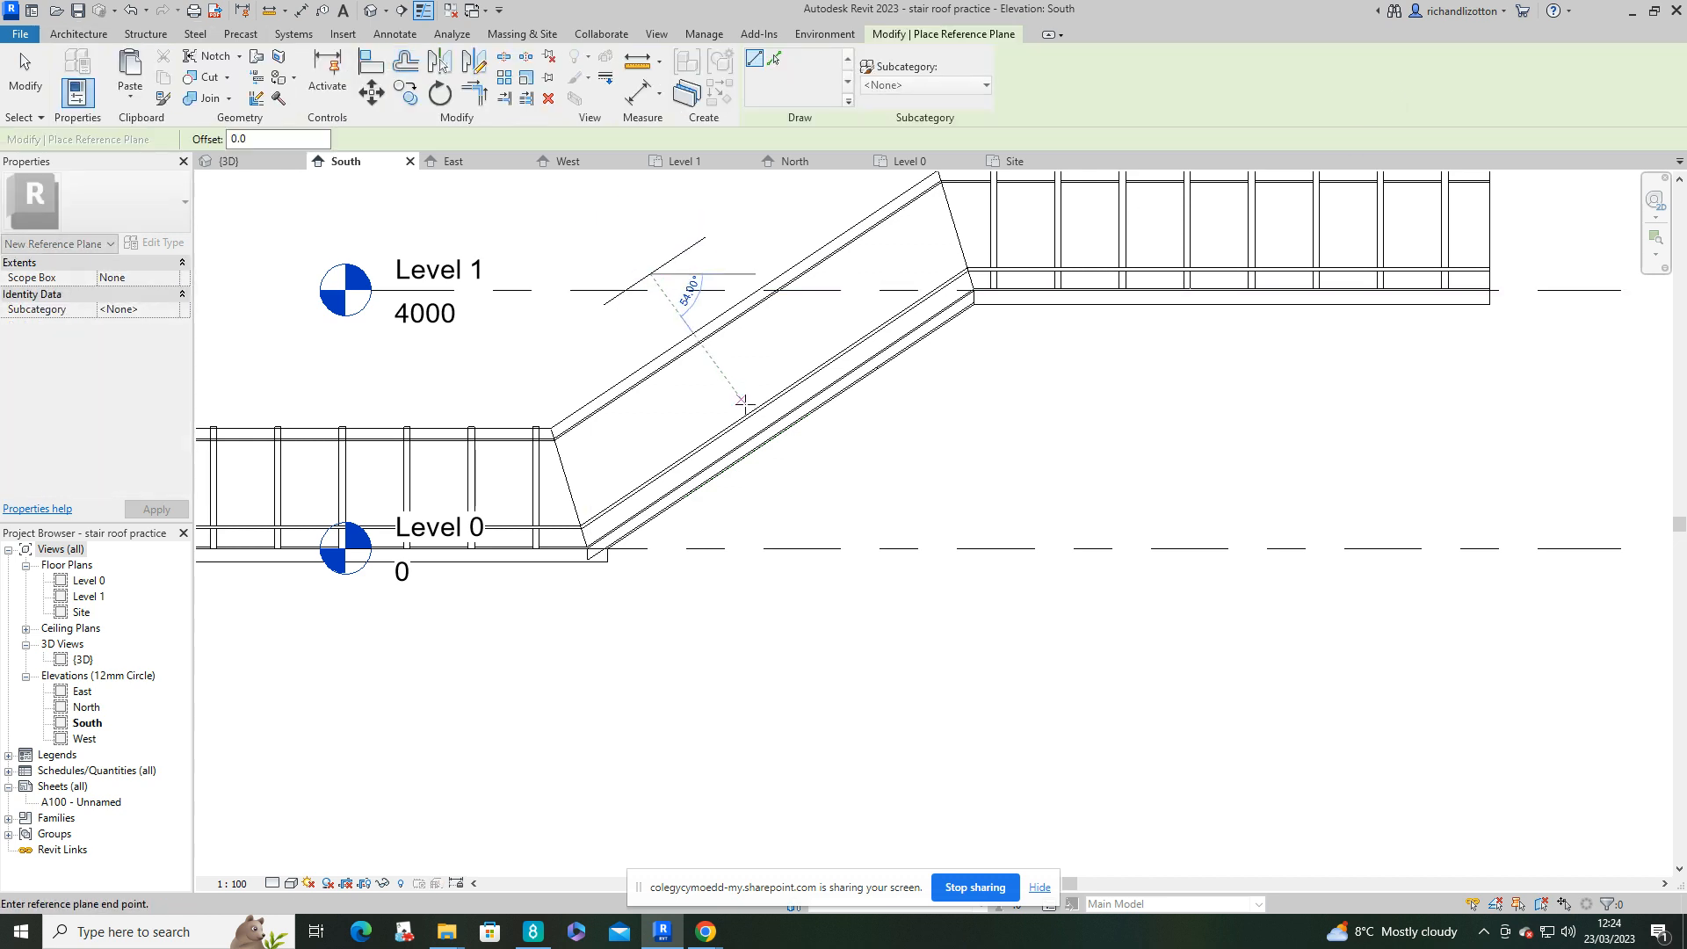
pyautogui.click(786, 477)
pyautogui.press('Escape')
pyautogui.press('Escape')
# Step: Name the reference plane crossing the stair "Sloping Section"
pyautogui.click(776, 463)
pyautogui.click(772, 483)
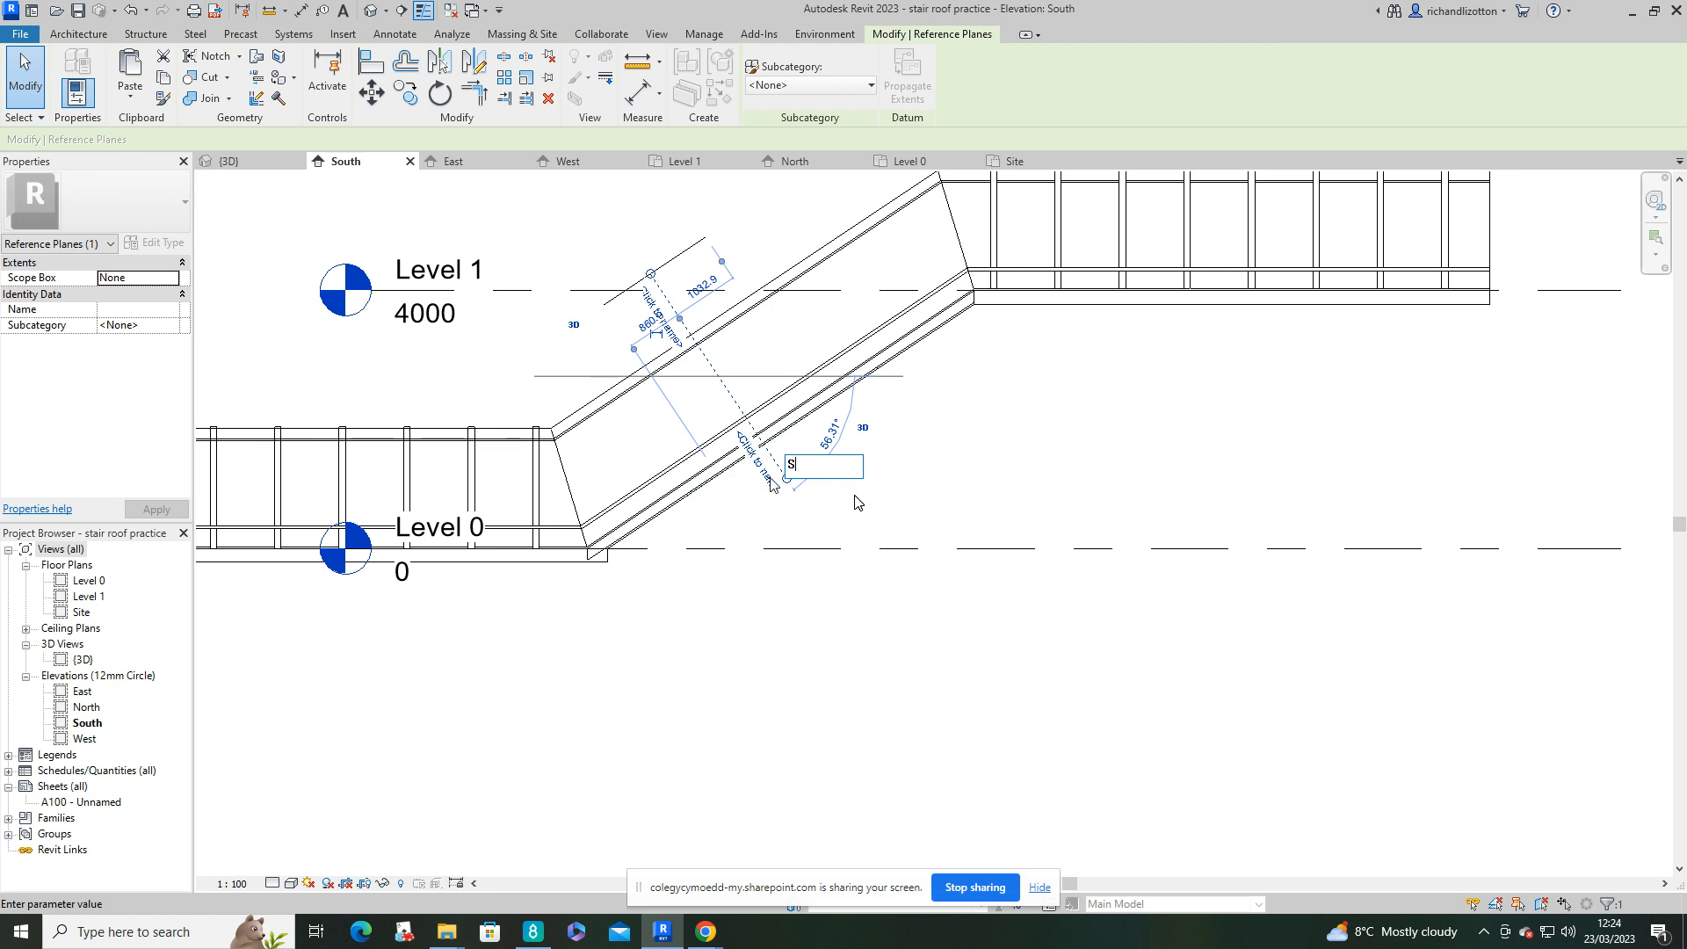
pyautogui.write('Sloping Section')
pyautogui.press('Return')
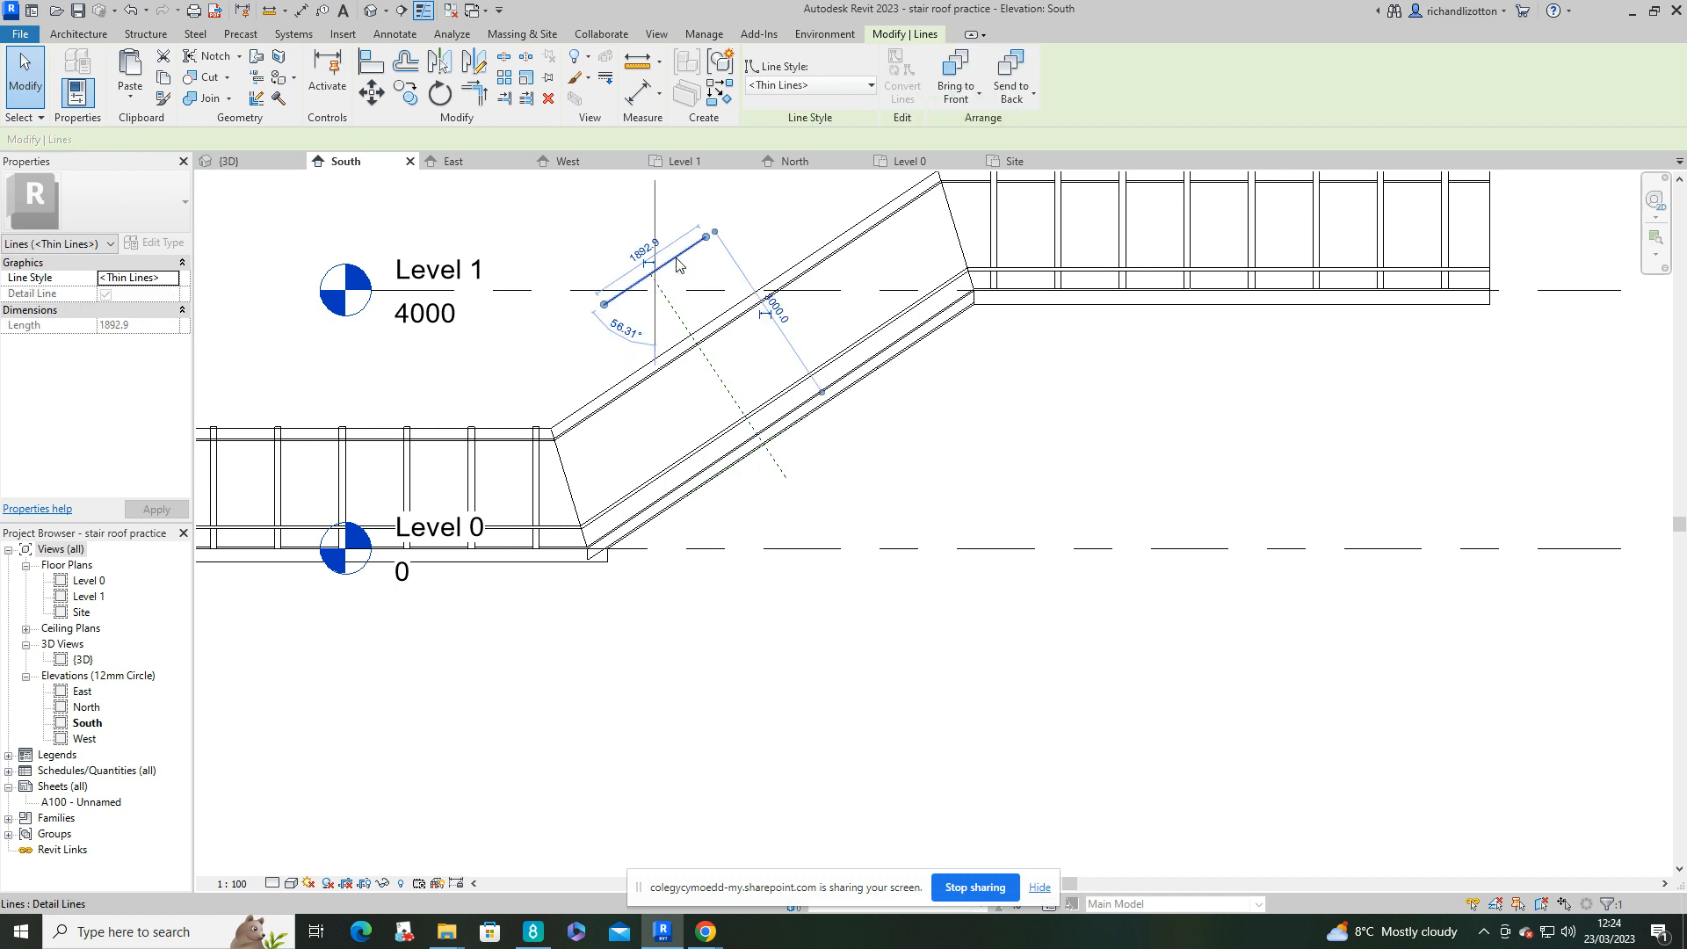
# Step: Delete both construction detail lines, the offset copy above the stair and the original on the slope
pyautogui.press('Escape')
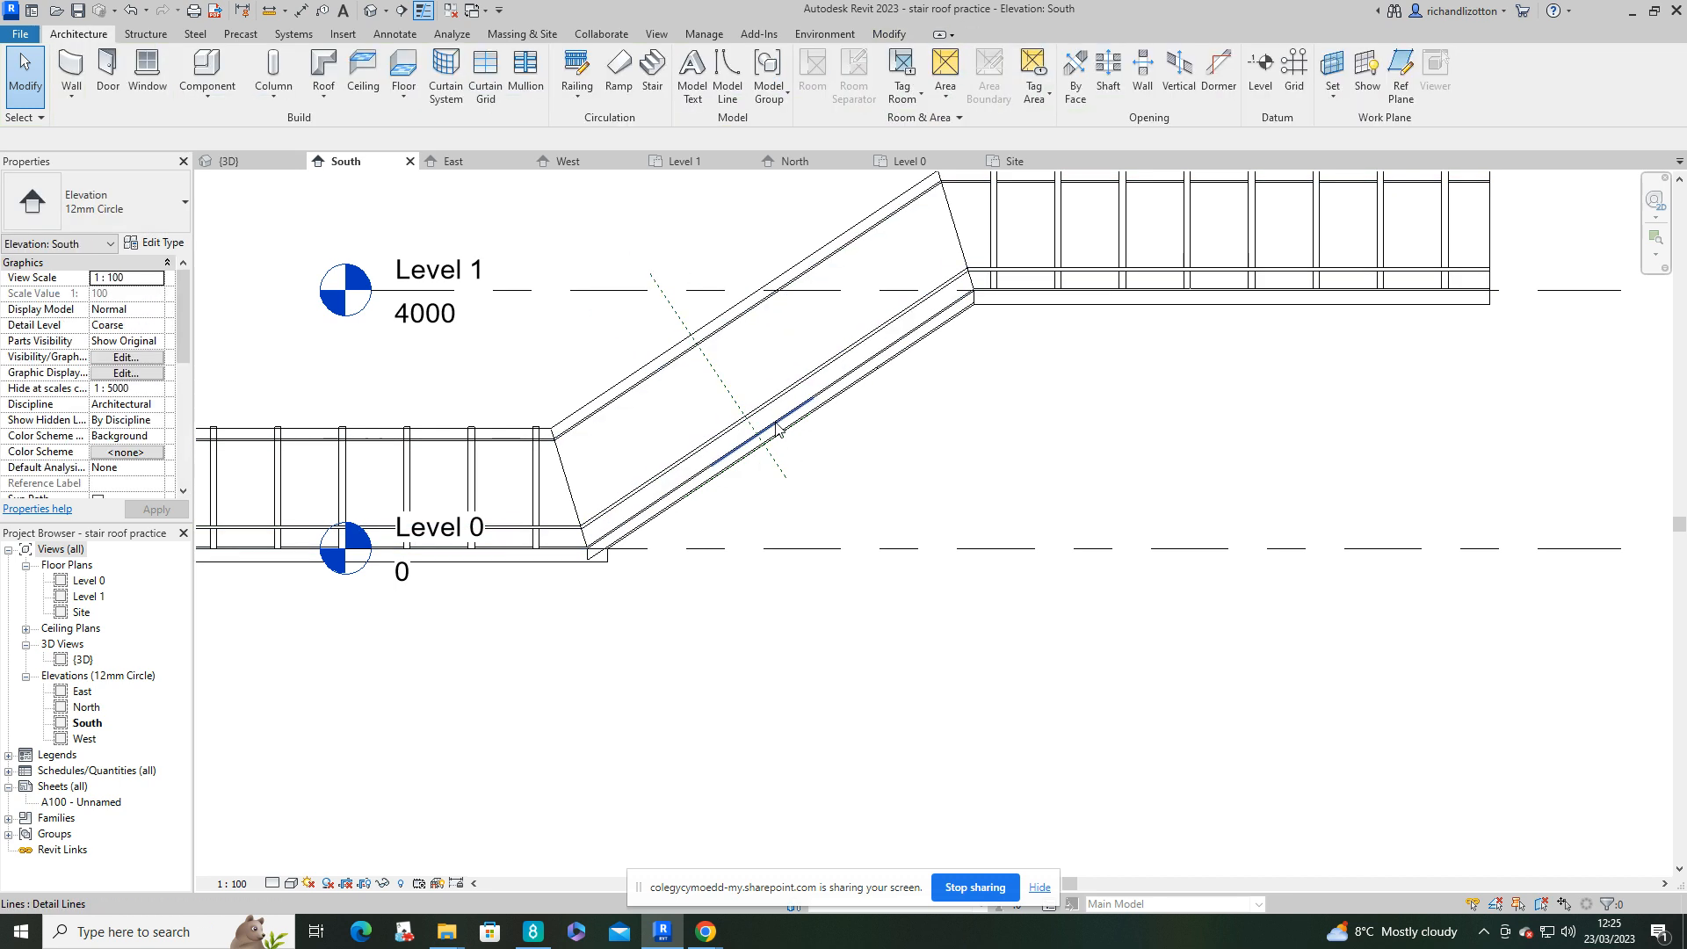
pyautogui.click(776, 429)
pyautogui.click(858, 519)
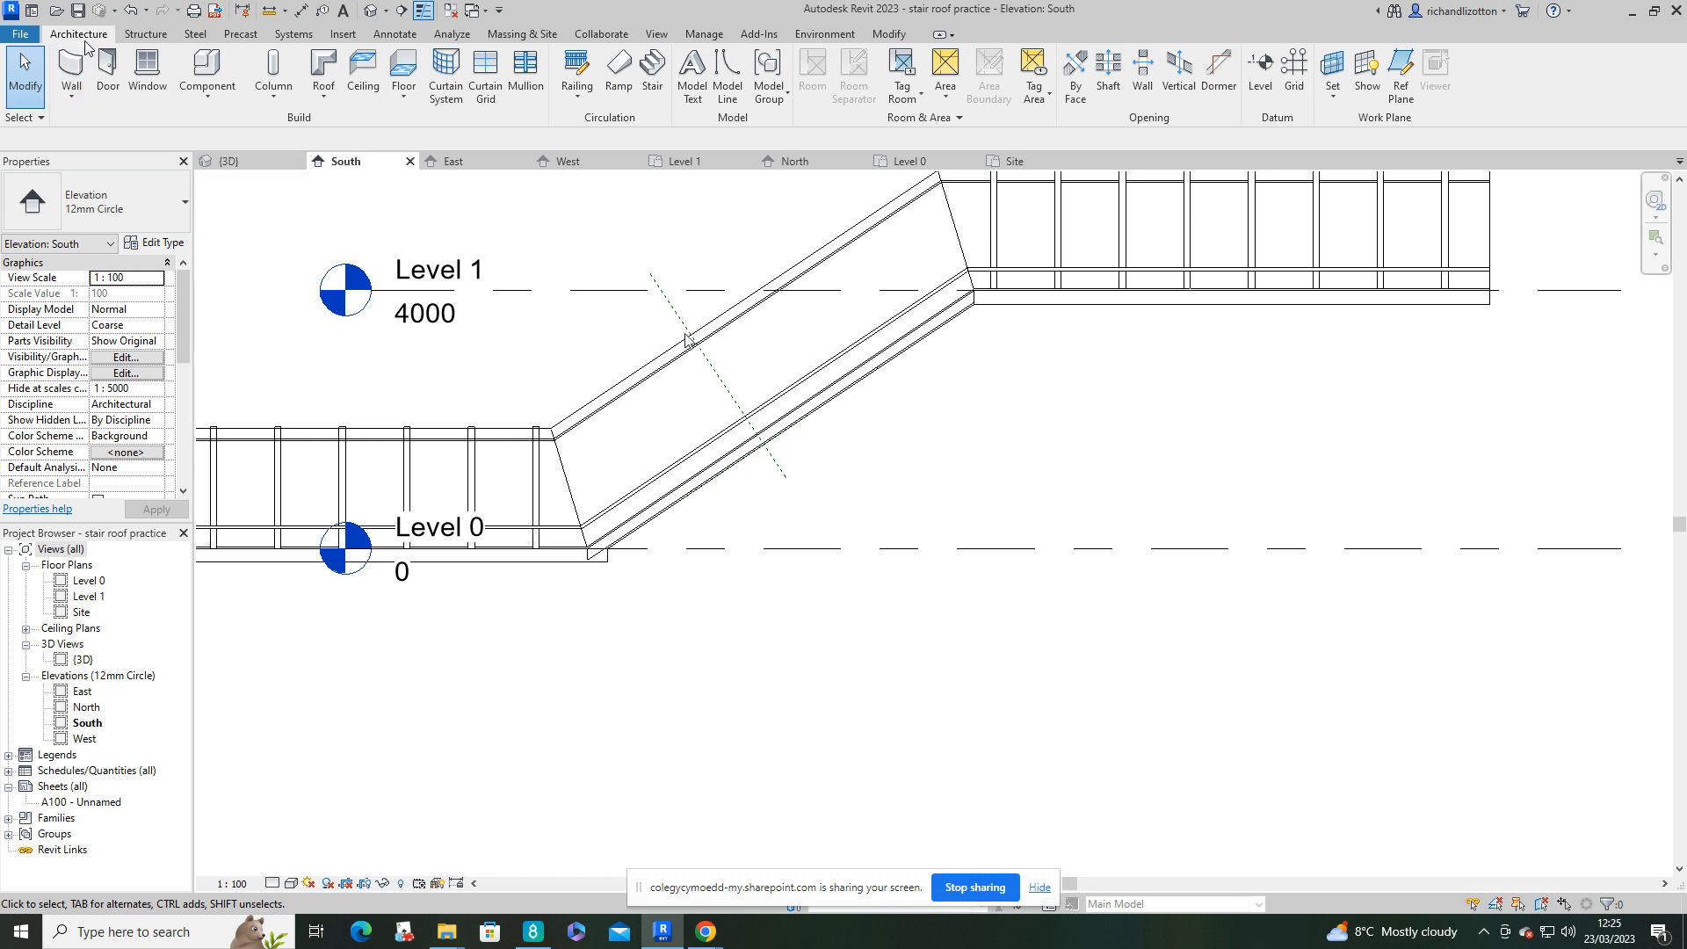
# Step: Create an in-place model component in the Generic Models category, accepting the default name
pyautogui.click(213, 100)
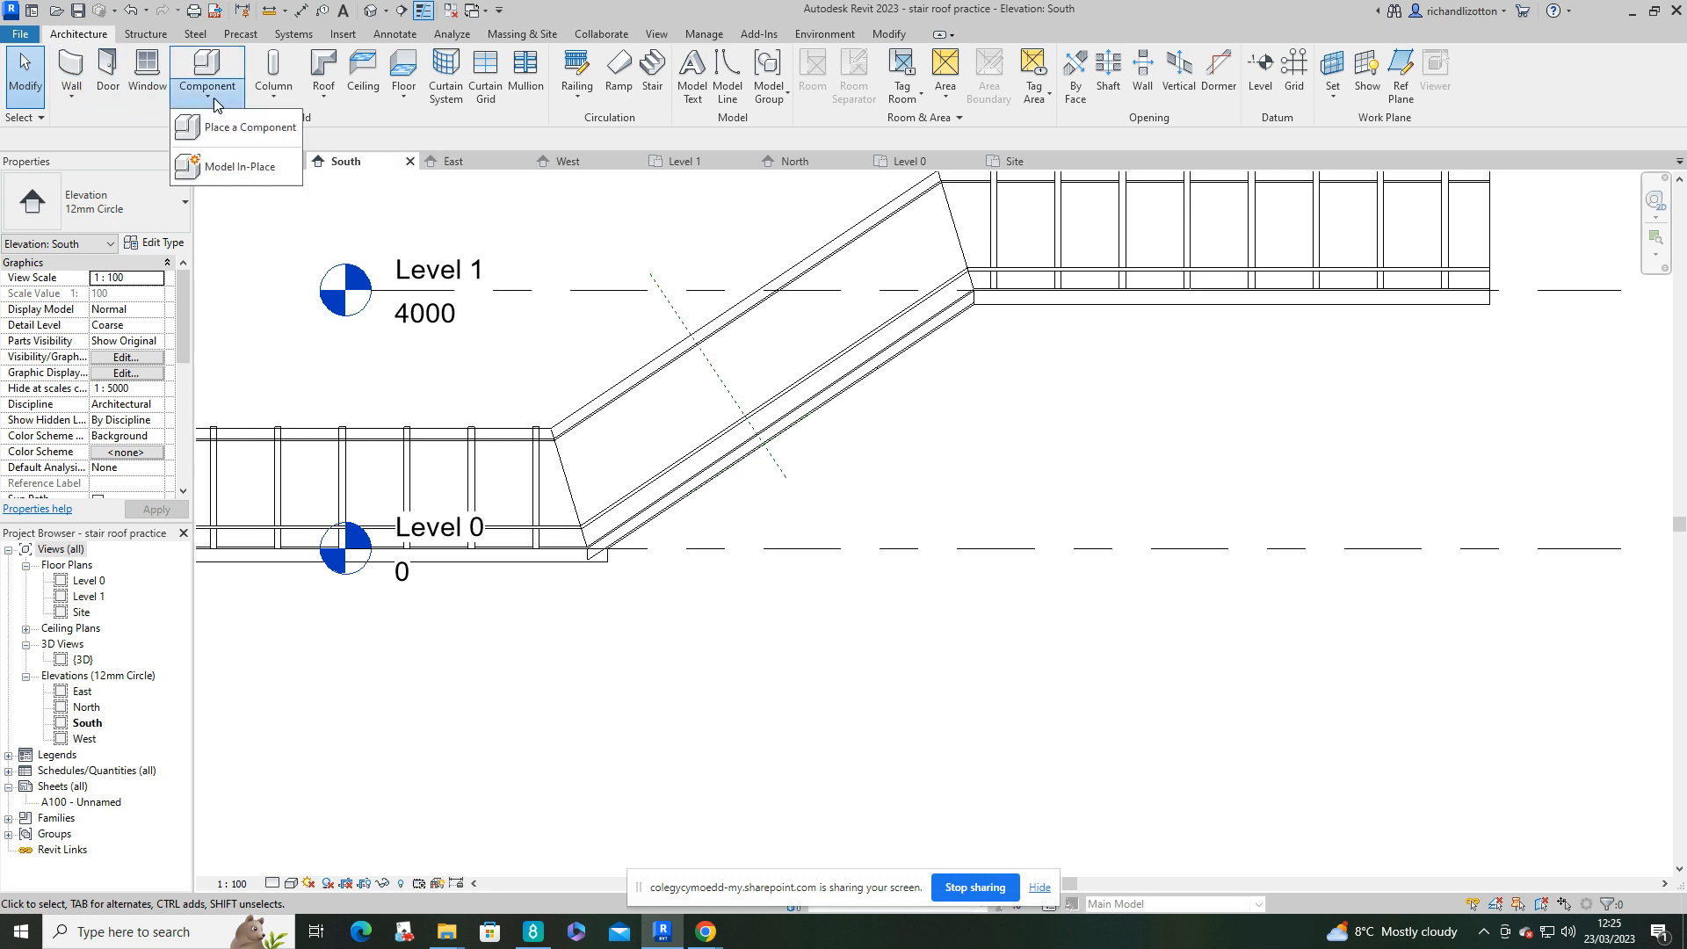
pyautogui.click(220, 169)
pyautogui.moveTo(966, 376); pyautogui.dragTo(970, 409)
pyautogui.click(783, 426)
pyautogui.click(860, 657)
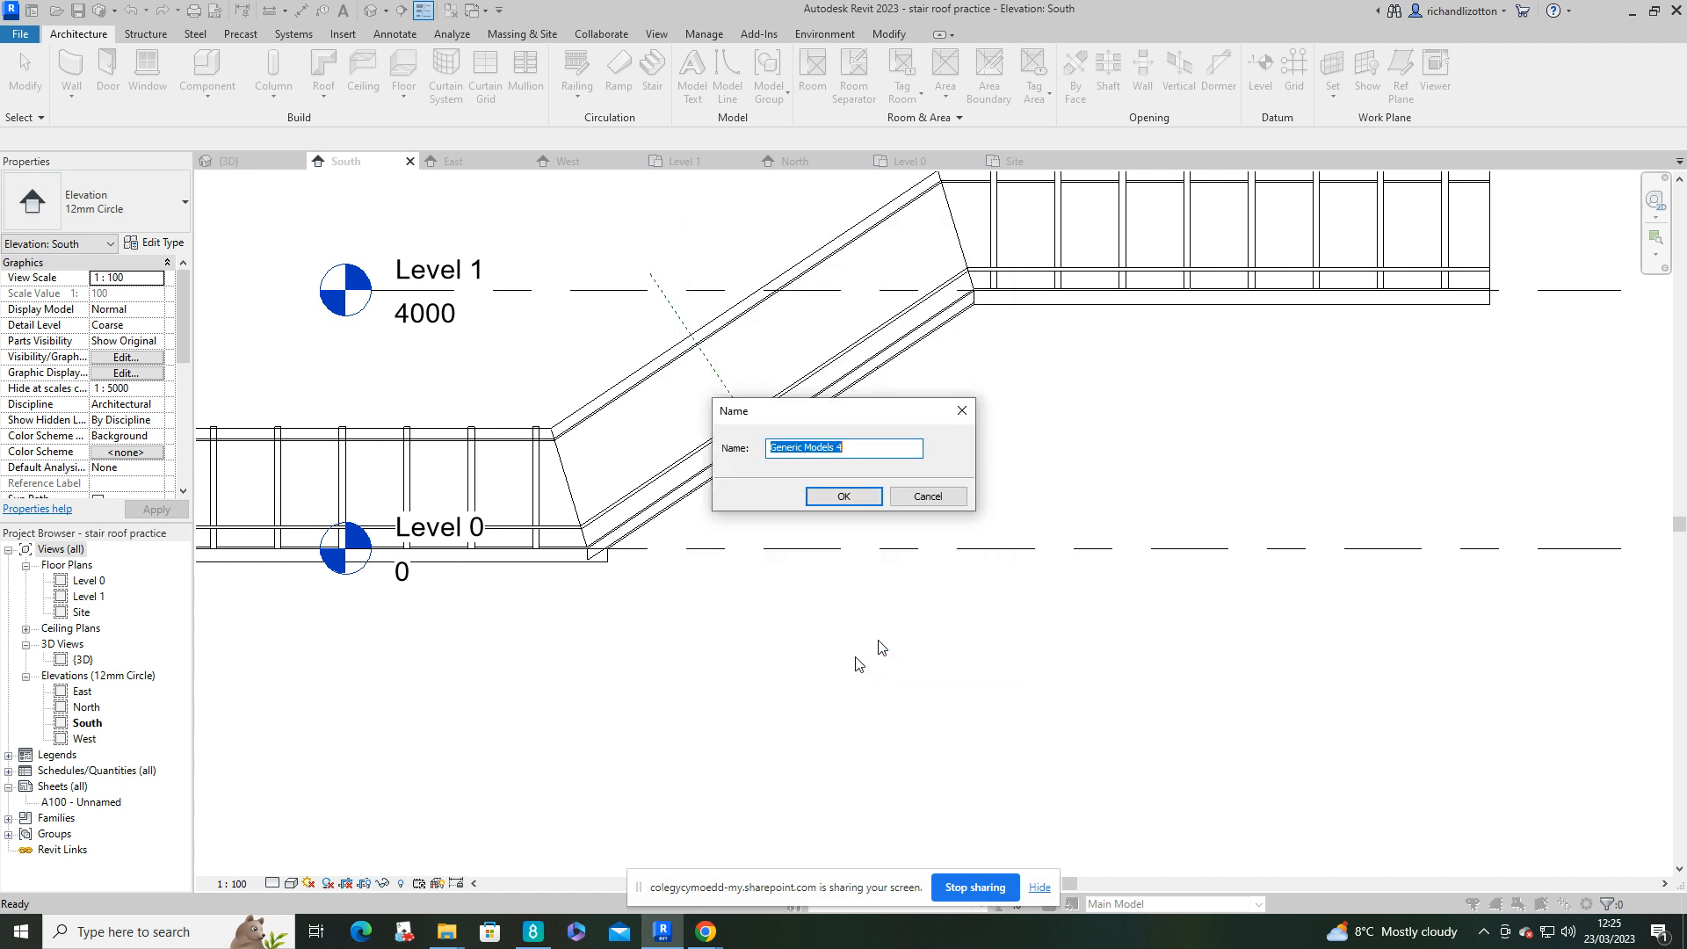
pyautogui.click(852, 498)
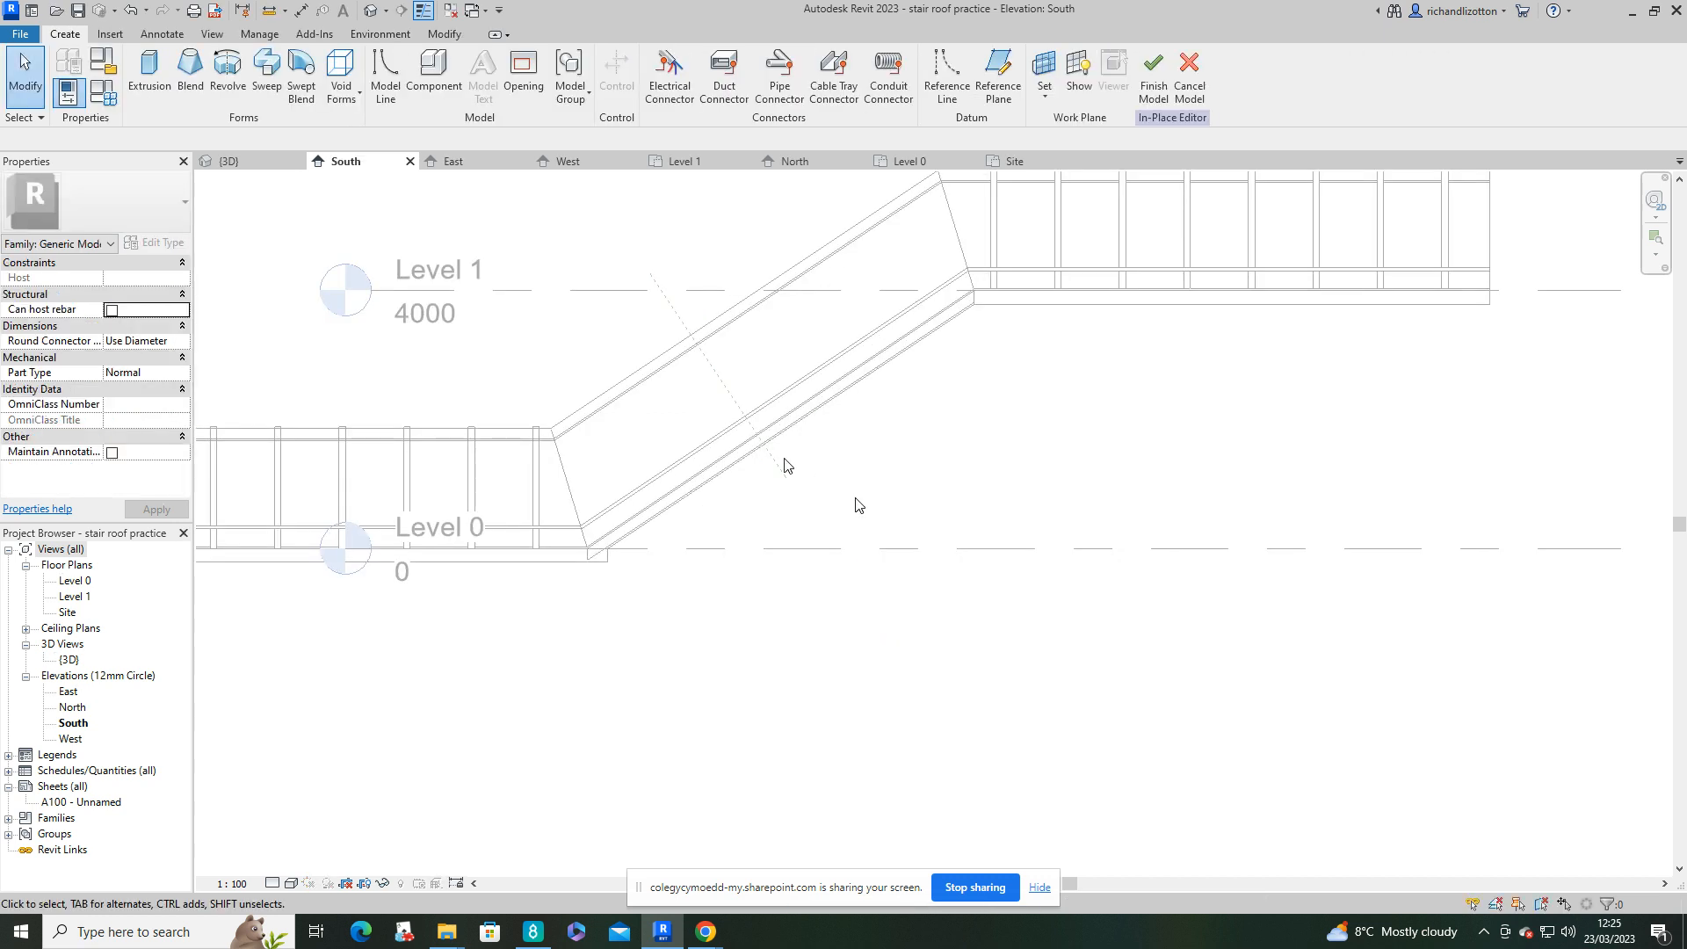
# Step: Set the work plane by picking the Sloping Section reference plane and open the {3D} view for sketching
pyautogui.moveTo(984, 463); pyautogui.dragTo(1022, 531, button='middle')
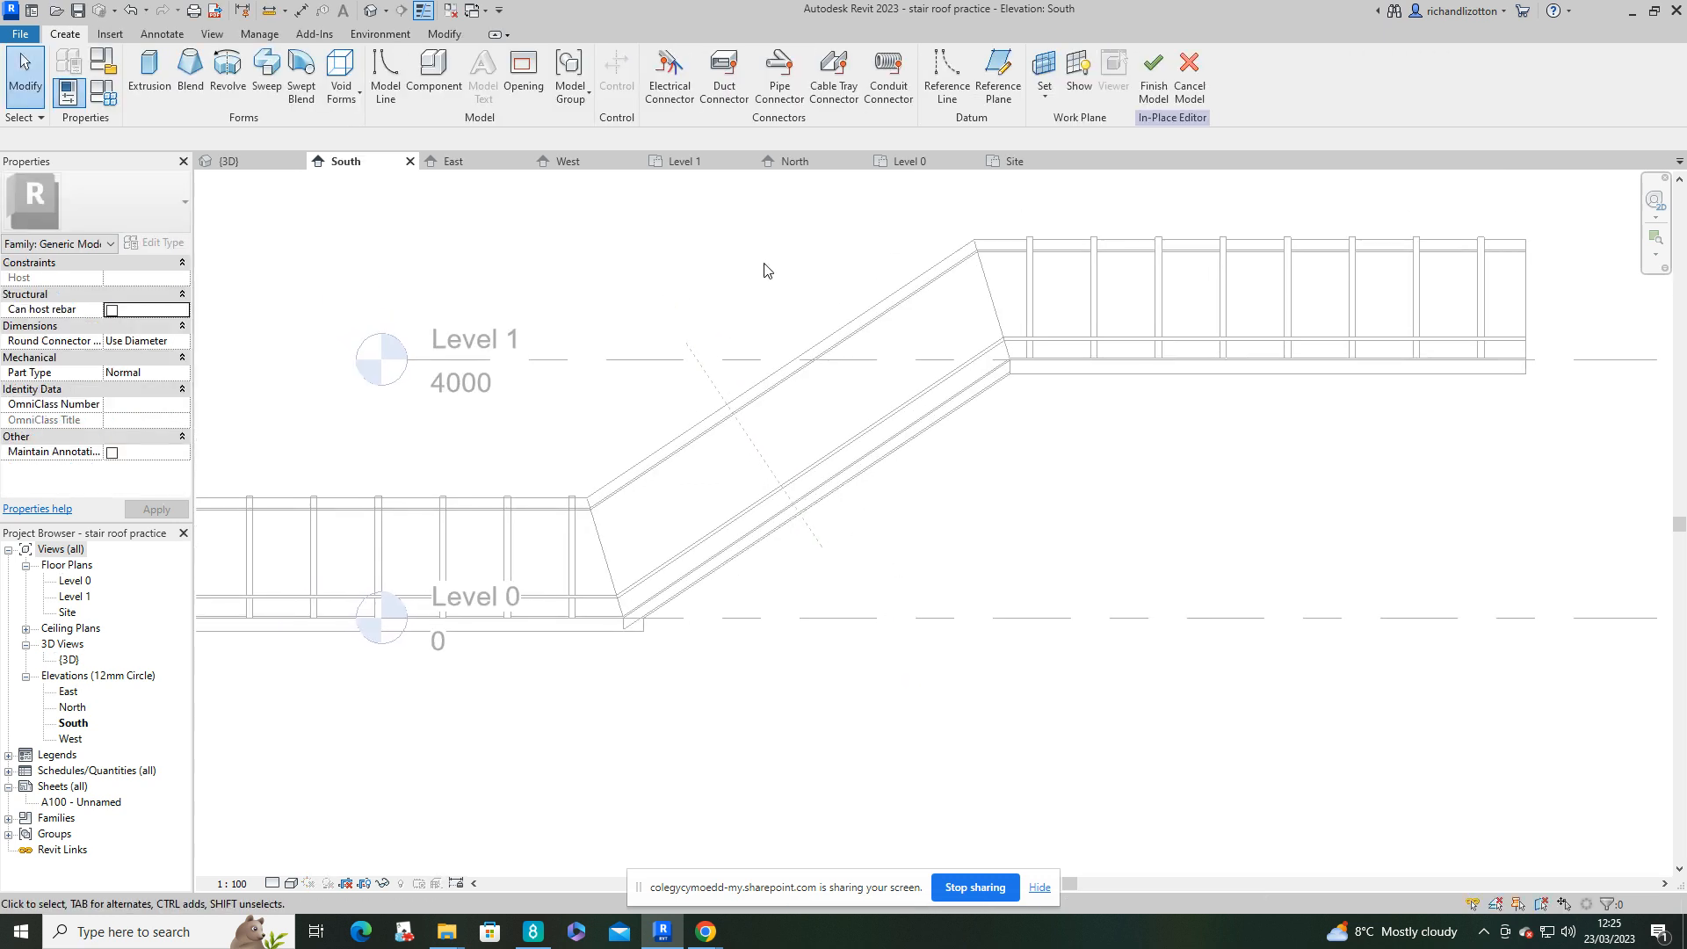
pyautogui.click(1046, 95)
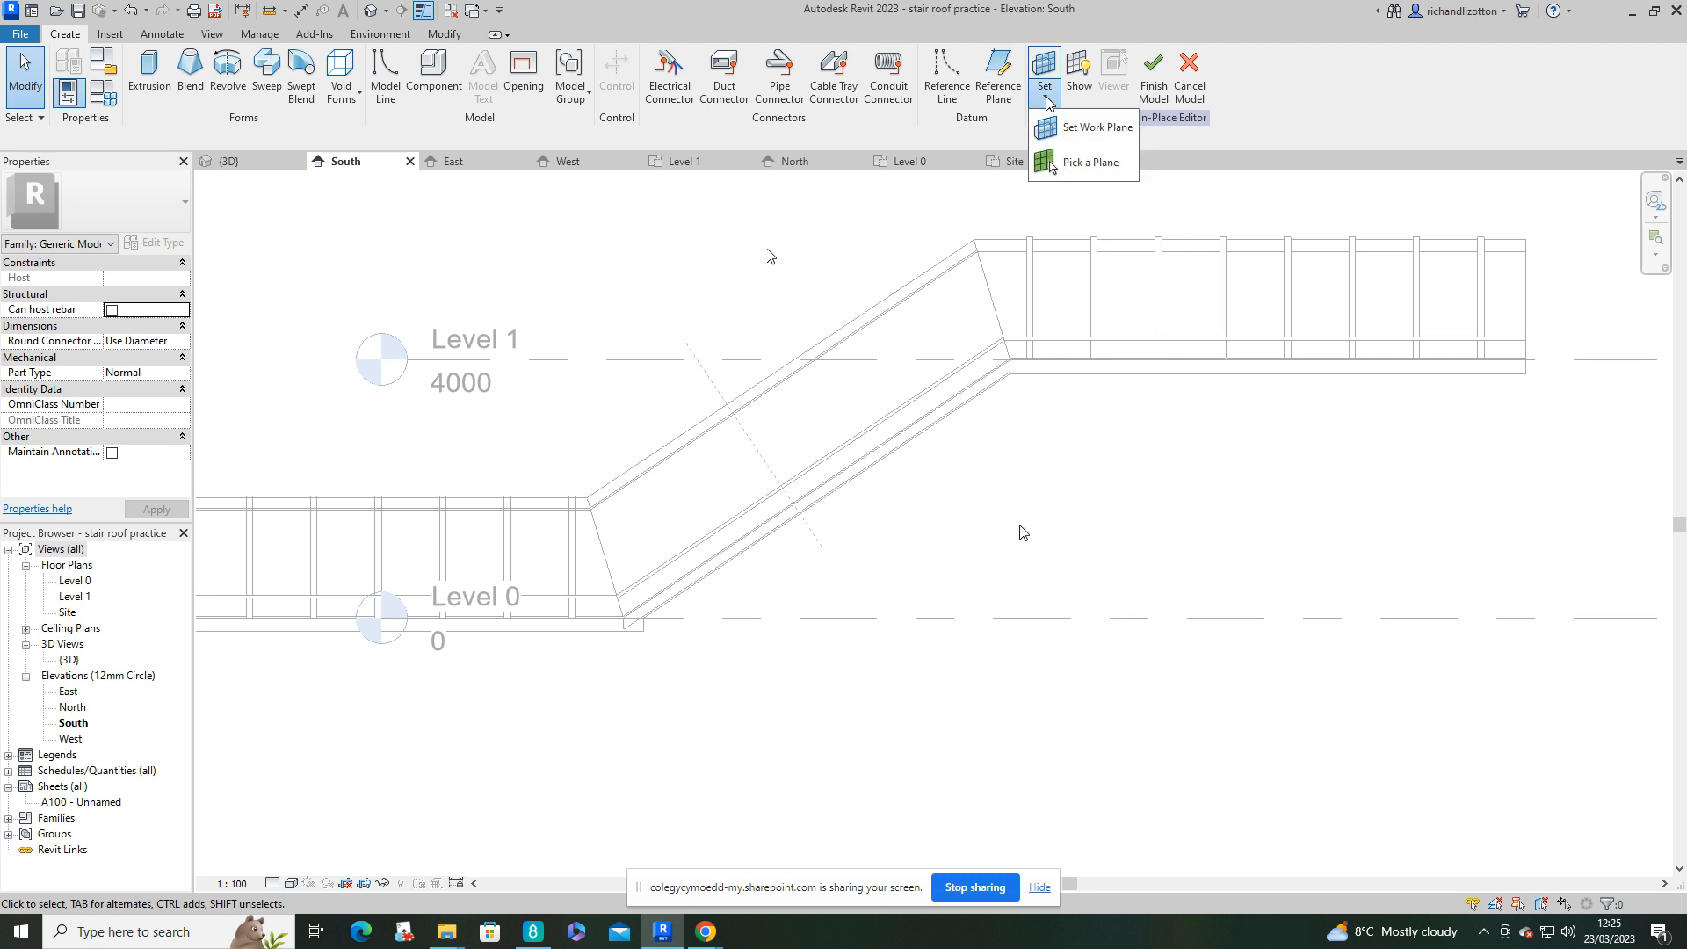
pyautogui.click(1078, 167)
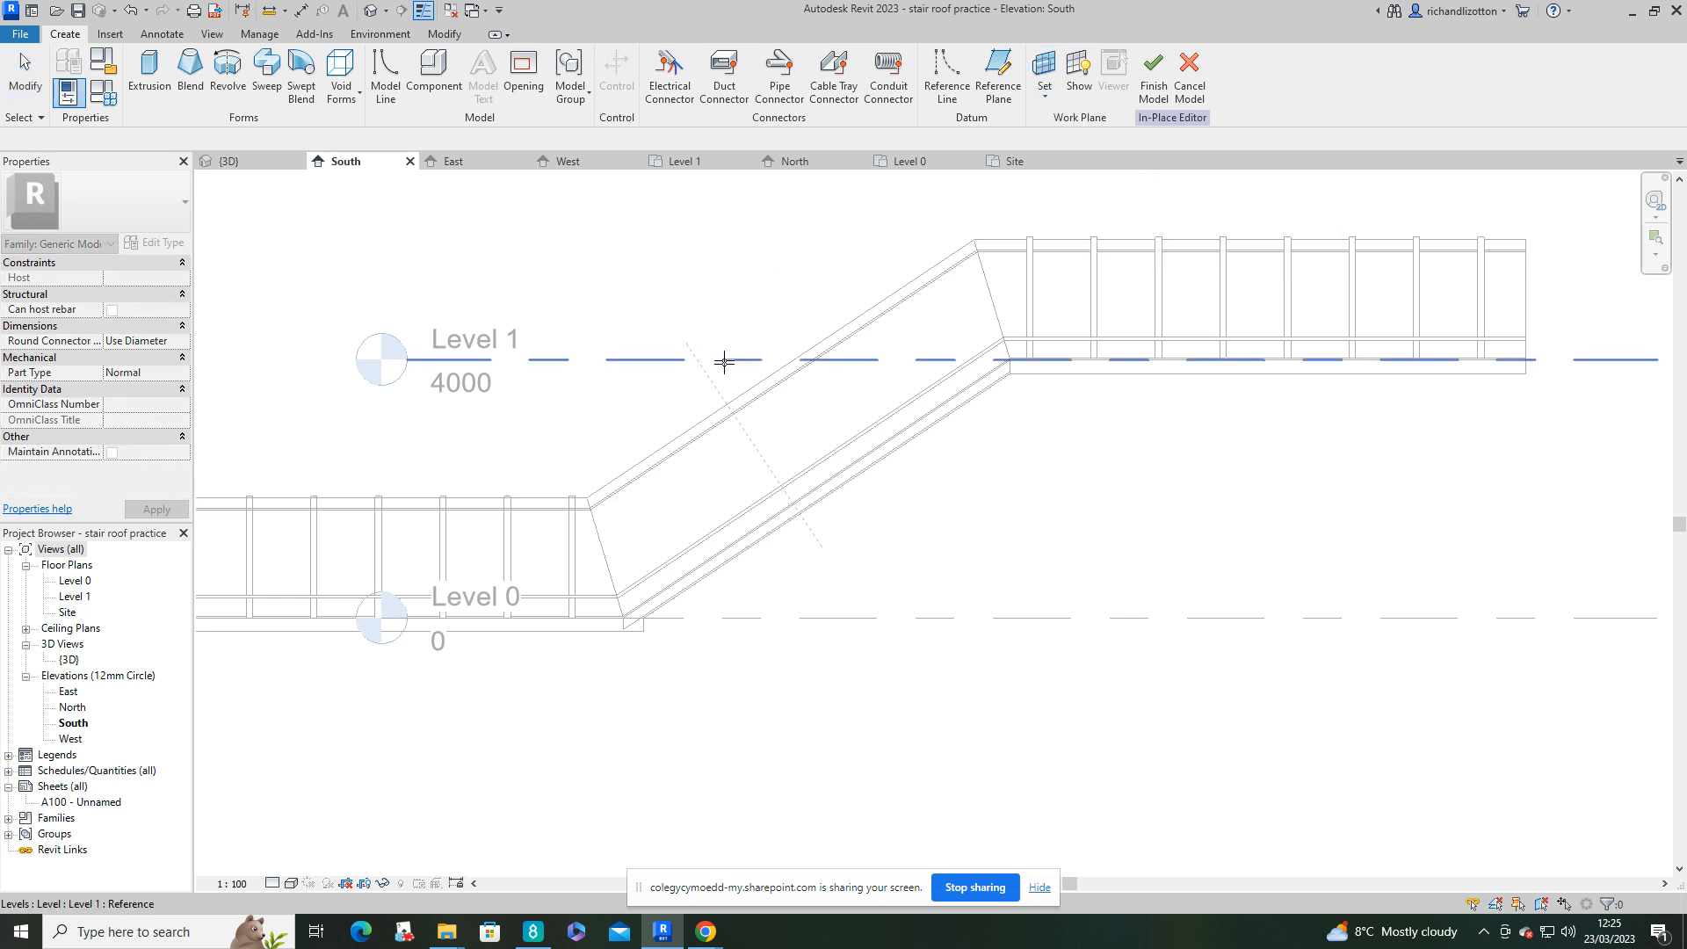
pyautogui.click(714, 379)
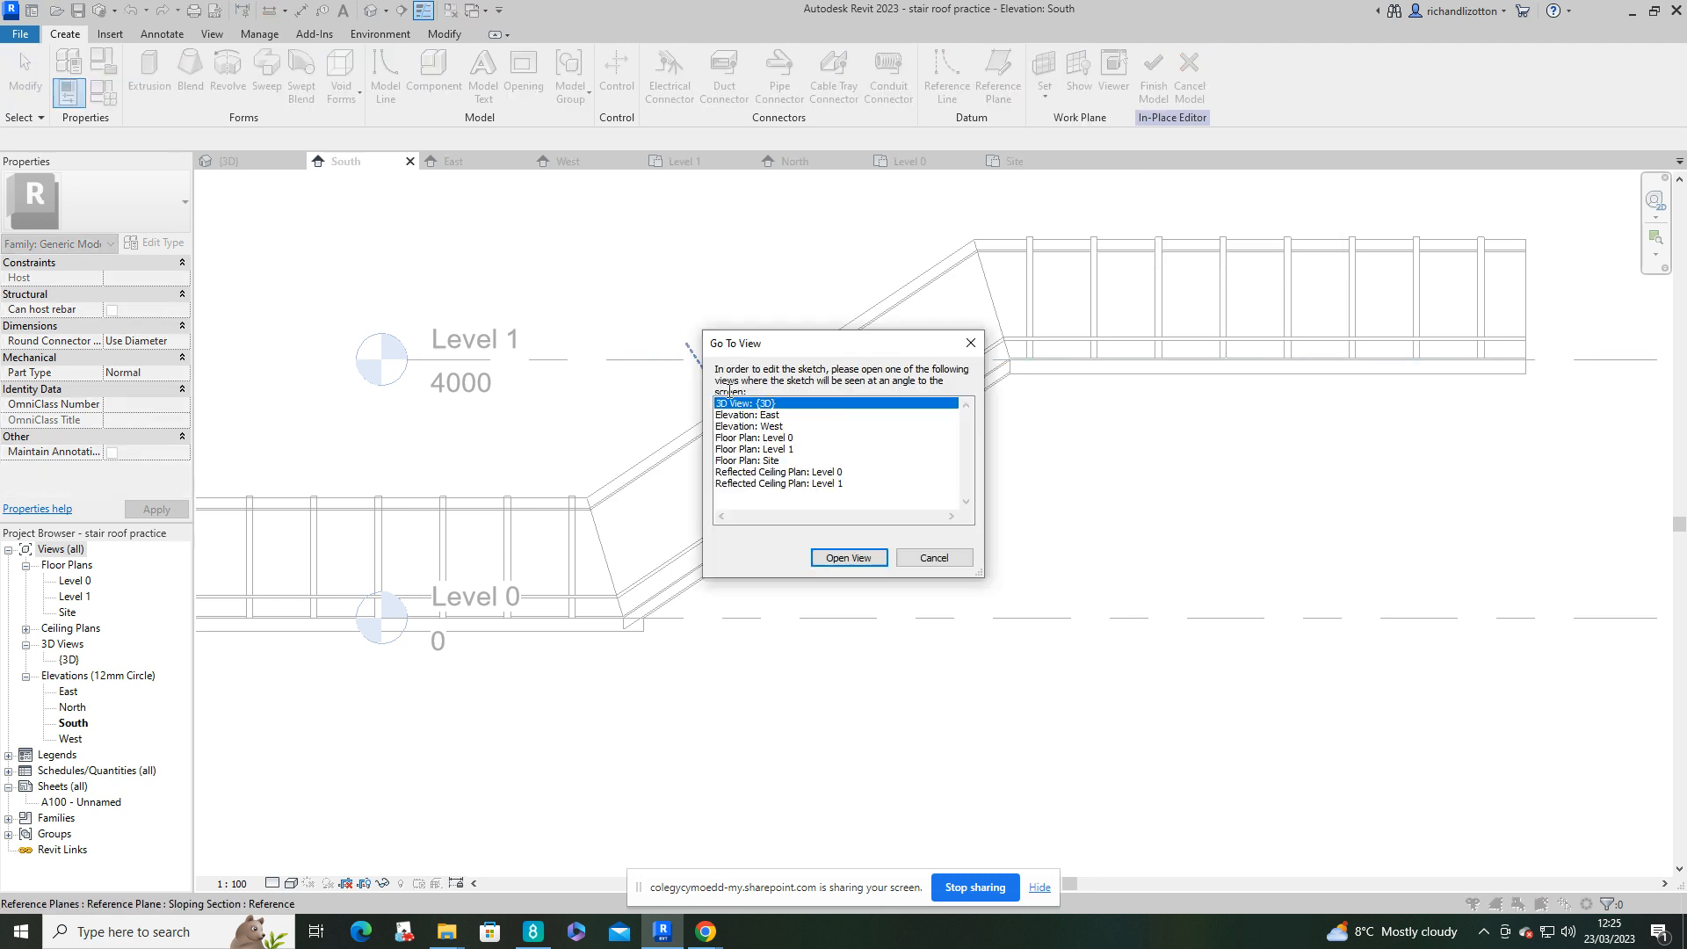
pyautogui.click(840, 557)
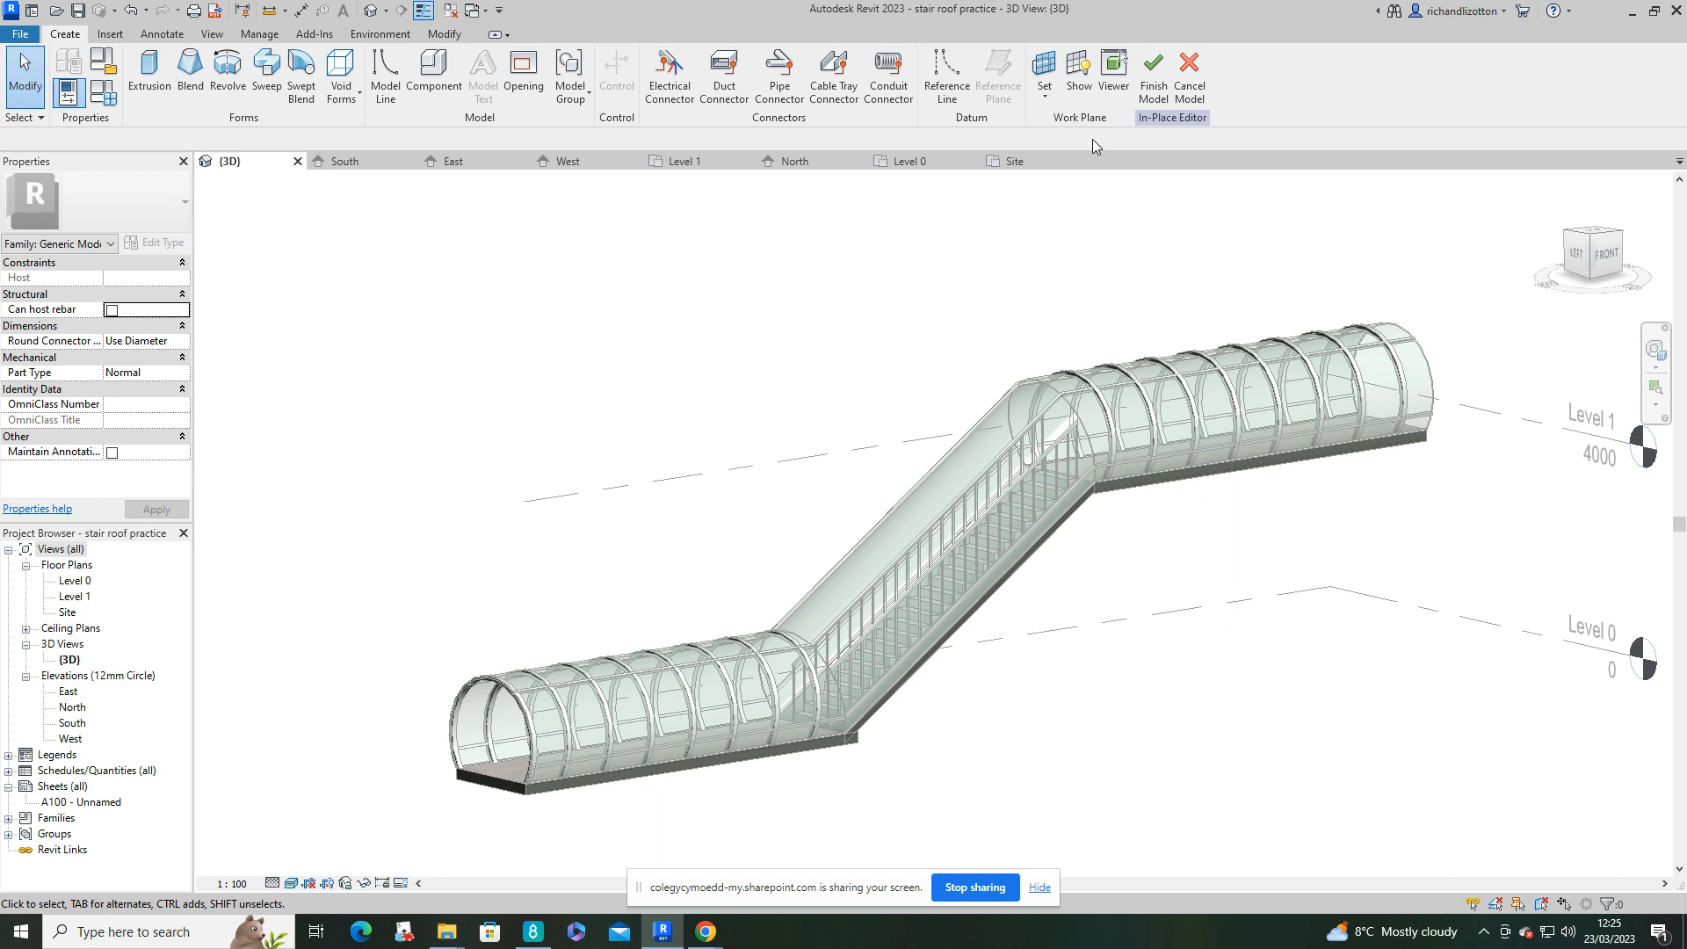
# Step: Show the work plane viewer for the Sloping Section plane, framed on the stair section
pyautogui.click(1115, 78)
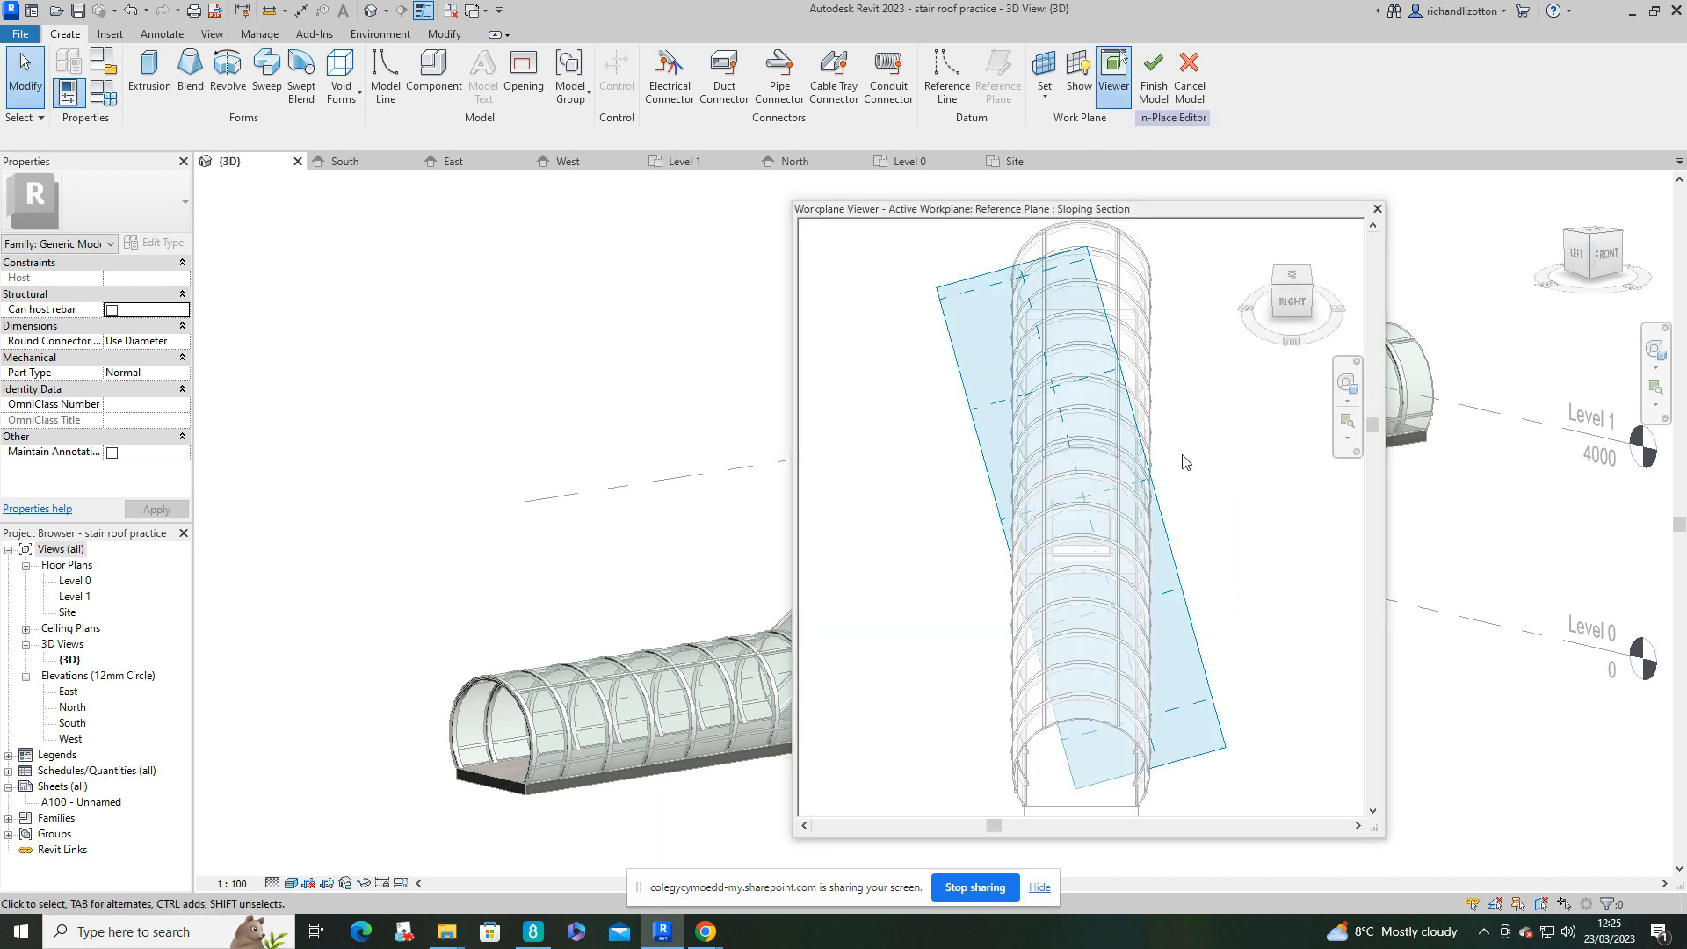
pyautogui.scroll(6, 1075, 562)
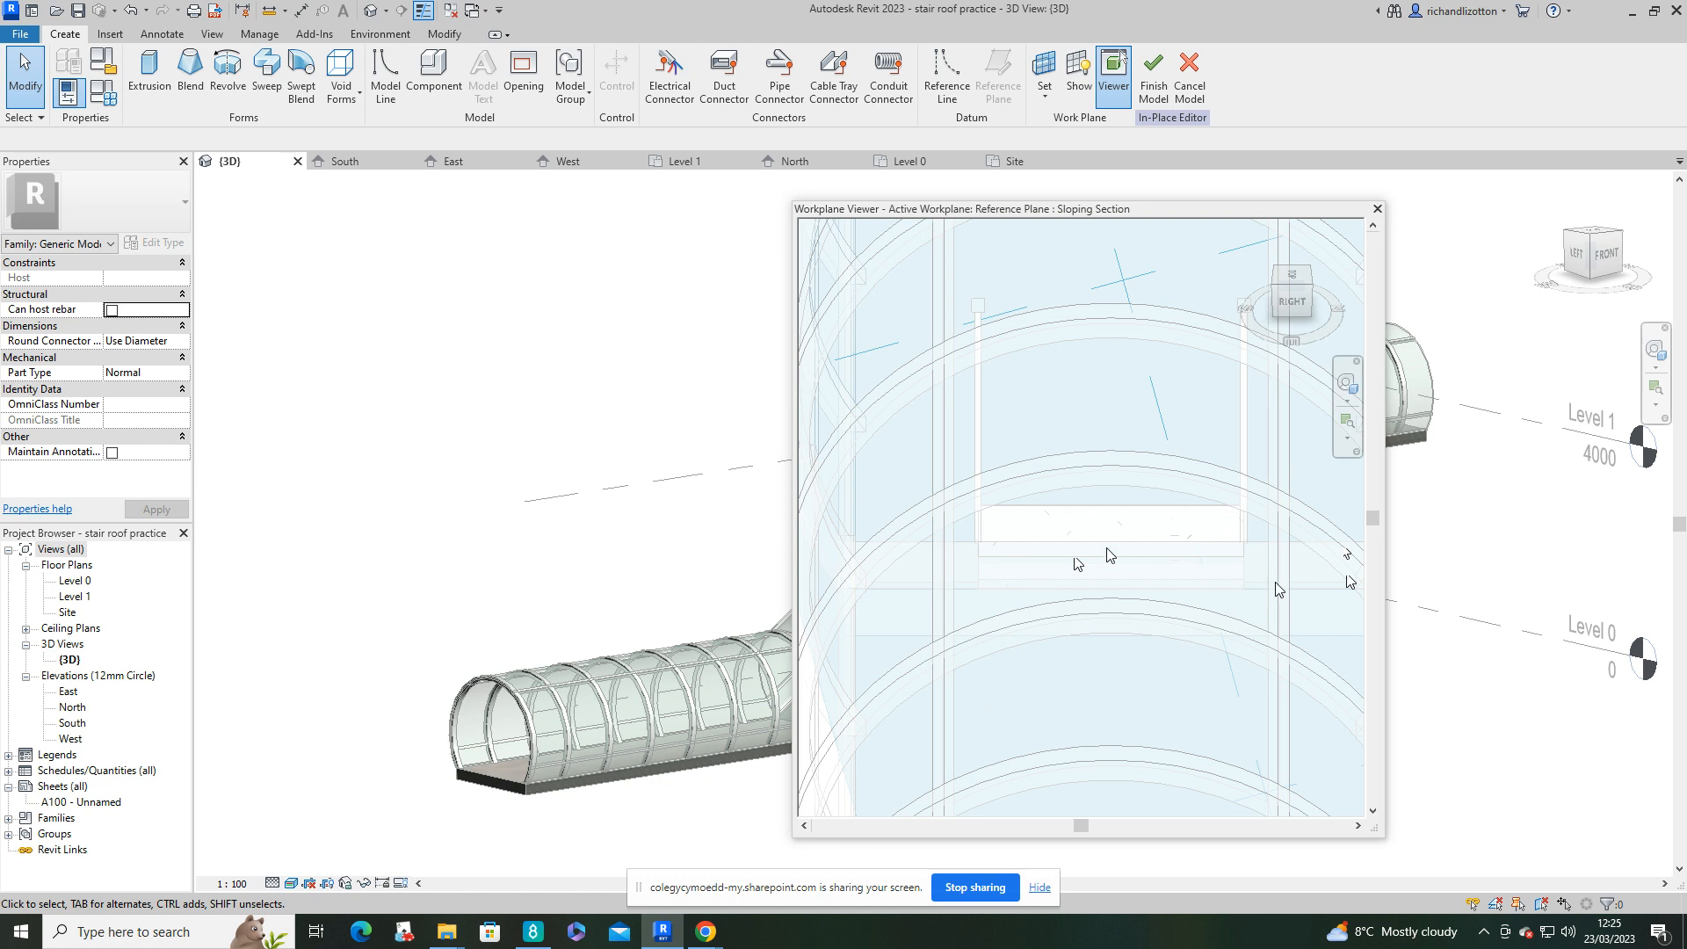
pyautogui.scroll(-2, 1221, 587)
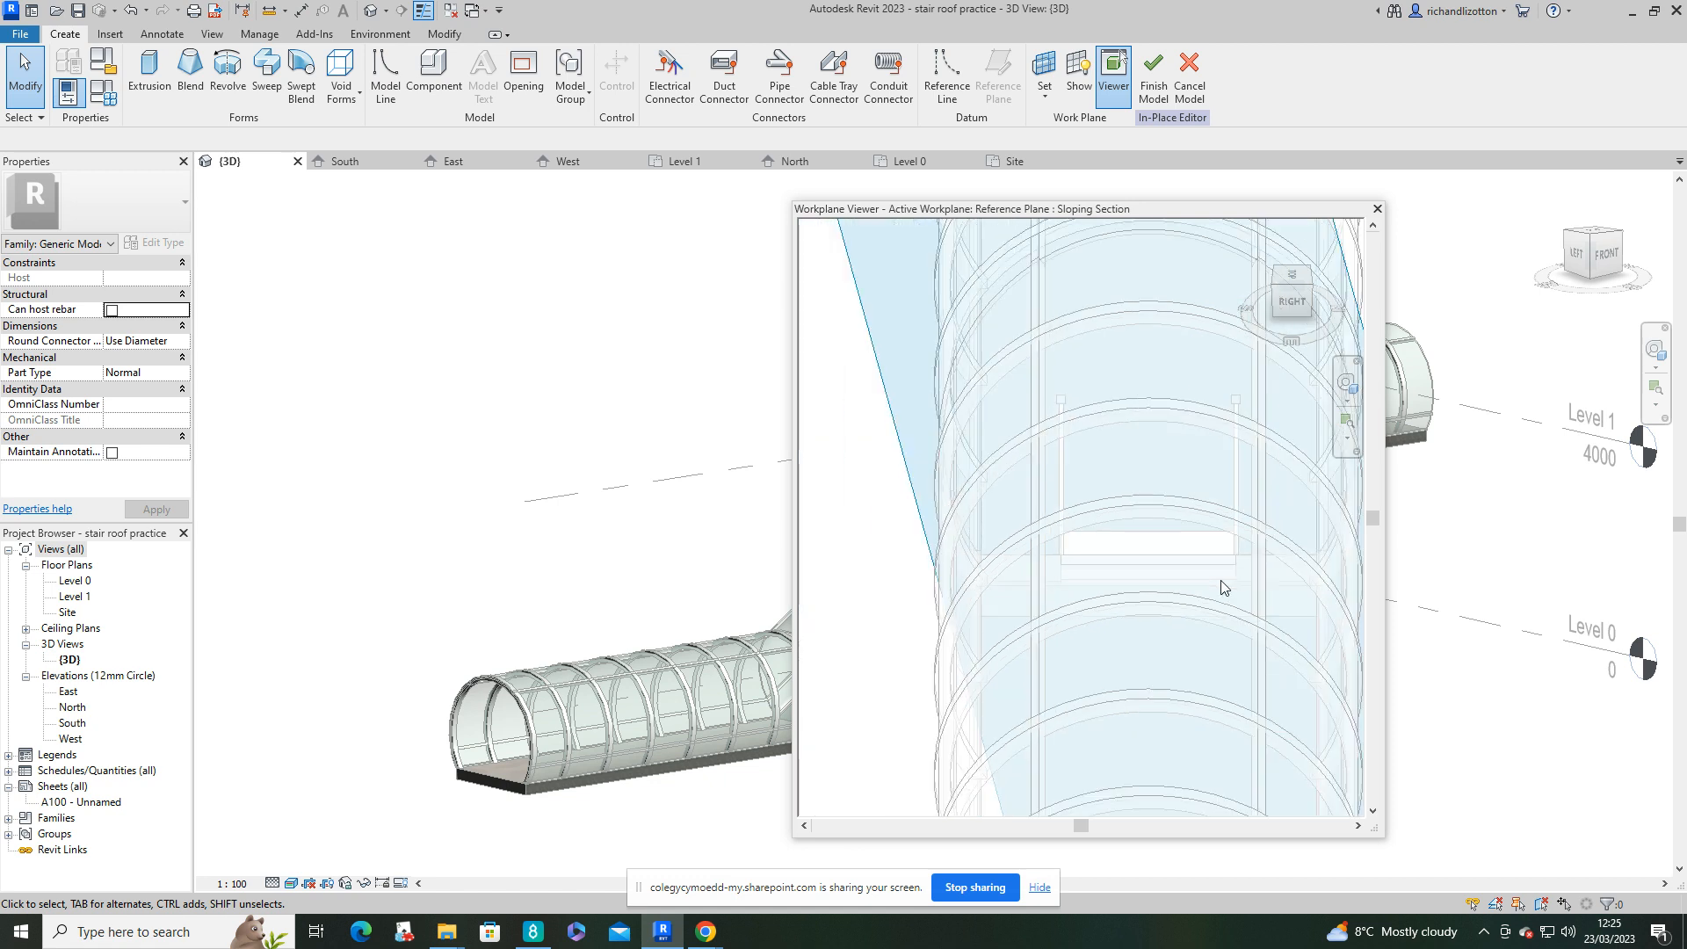
# Step: Start an extrusion and sketch a start-end-radius arc of about 1166 mm radius between the base endpoints, following the curved roof
pyautogui.click(150, 85)
pyautogui.click(689, 78)
pyautogui.scroll(3, 1067, 576)
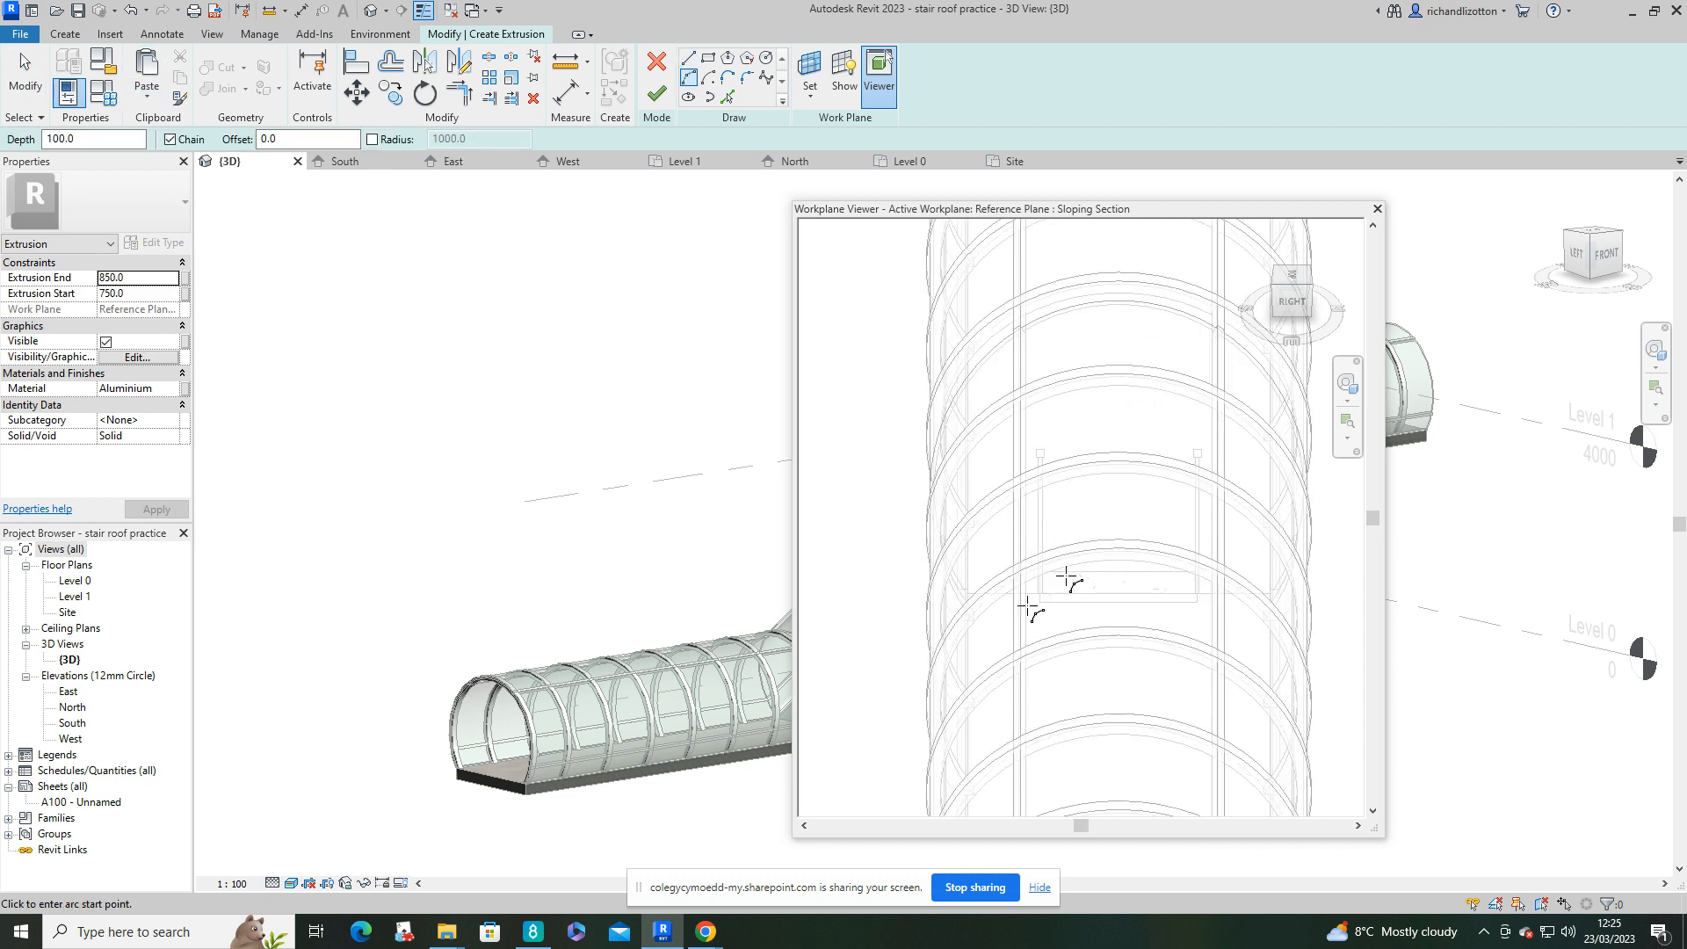
pyautogui.scroll(2, 1028, 606)
pyautogui.scroll(3, 941, 587)
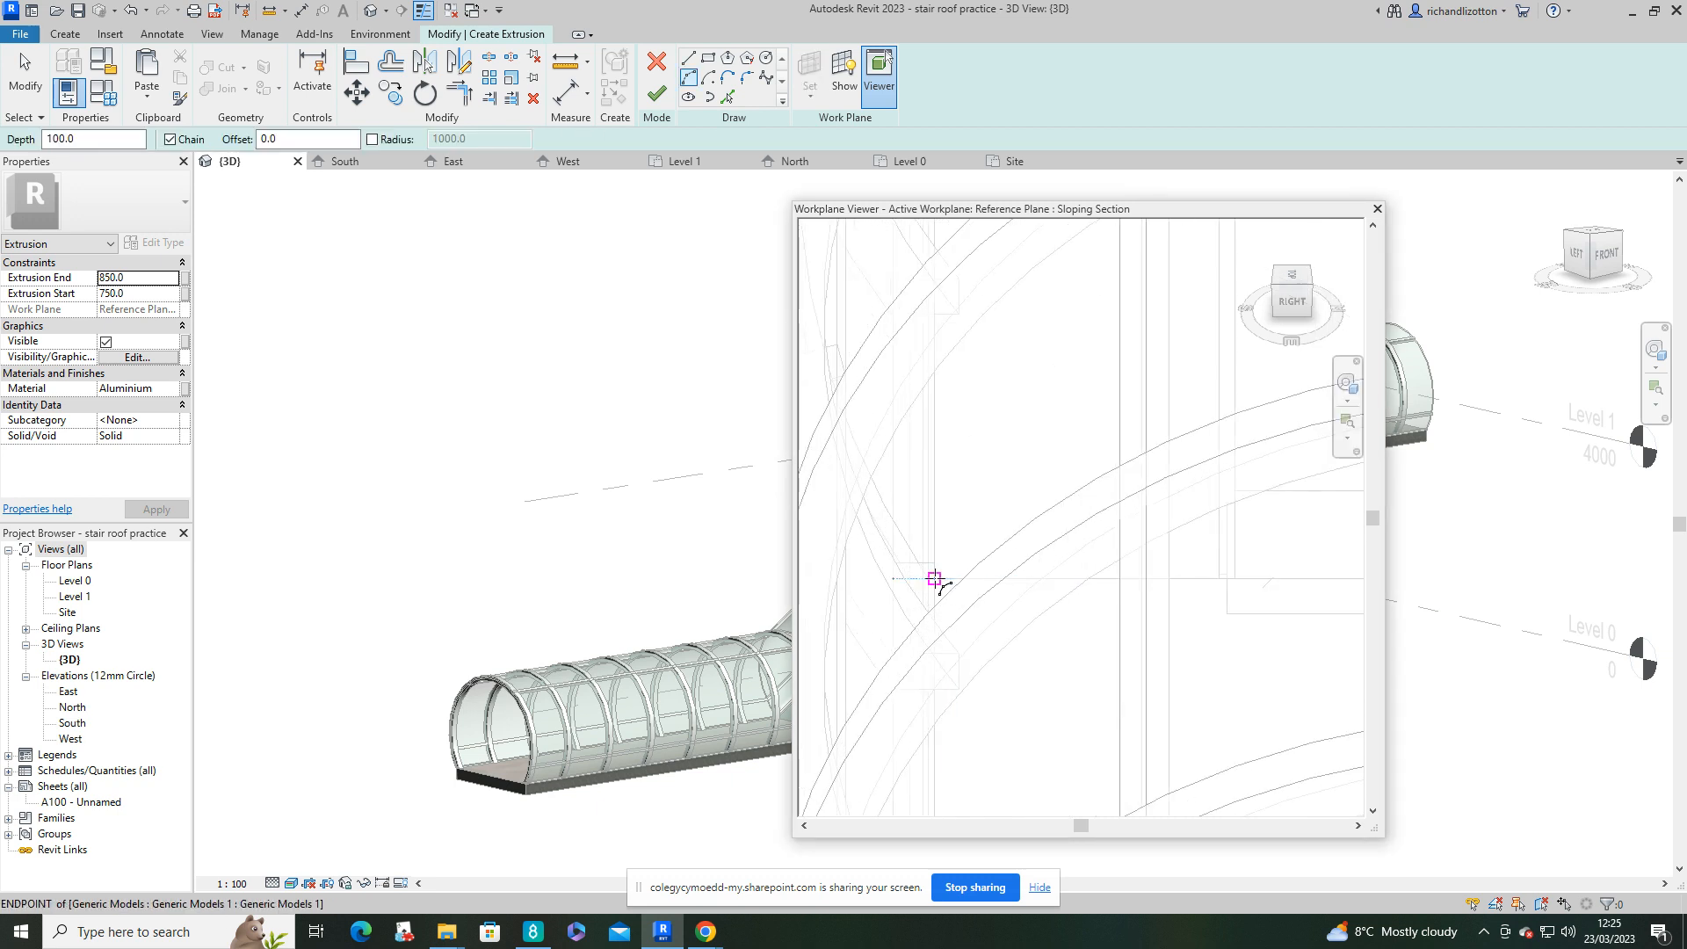
pyautogui.click(934, 579)
pyautogui.scroll(-2, 934, 578)
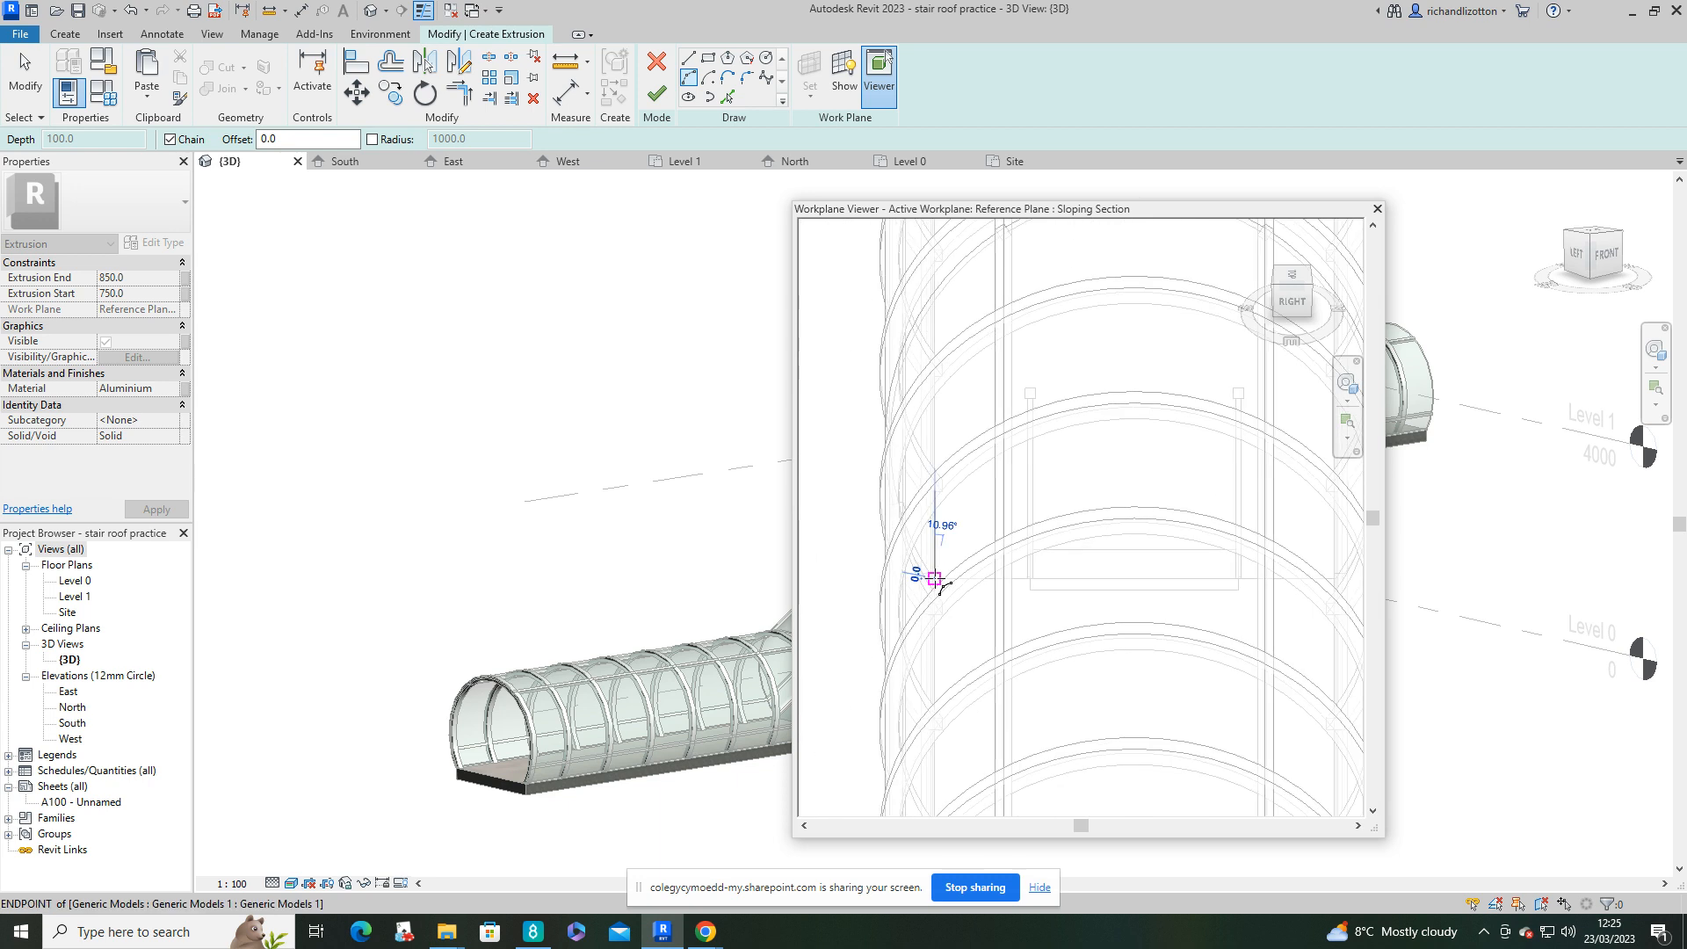
pyautogui.scroll(4, 1337, 578)
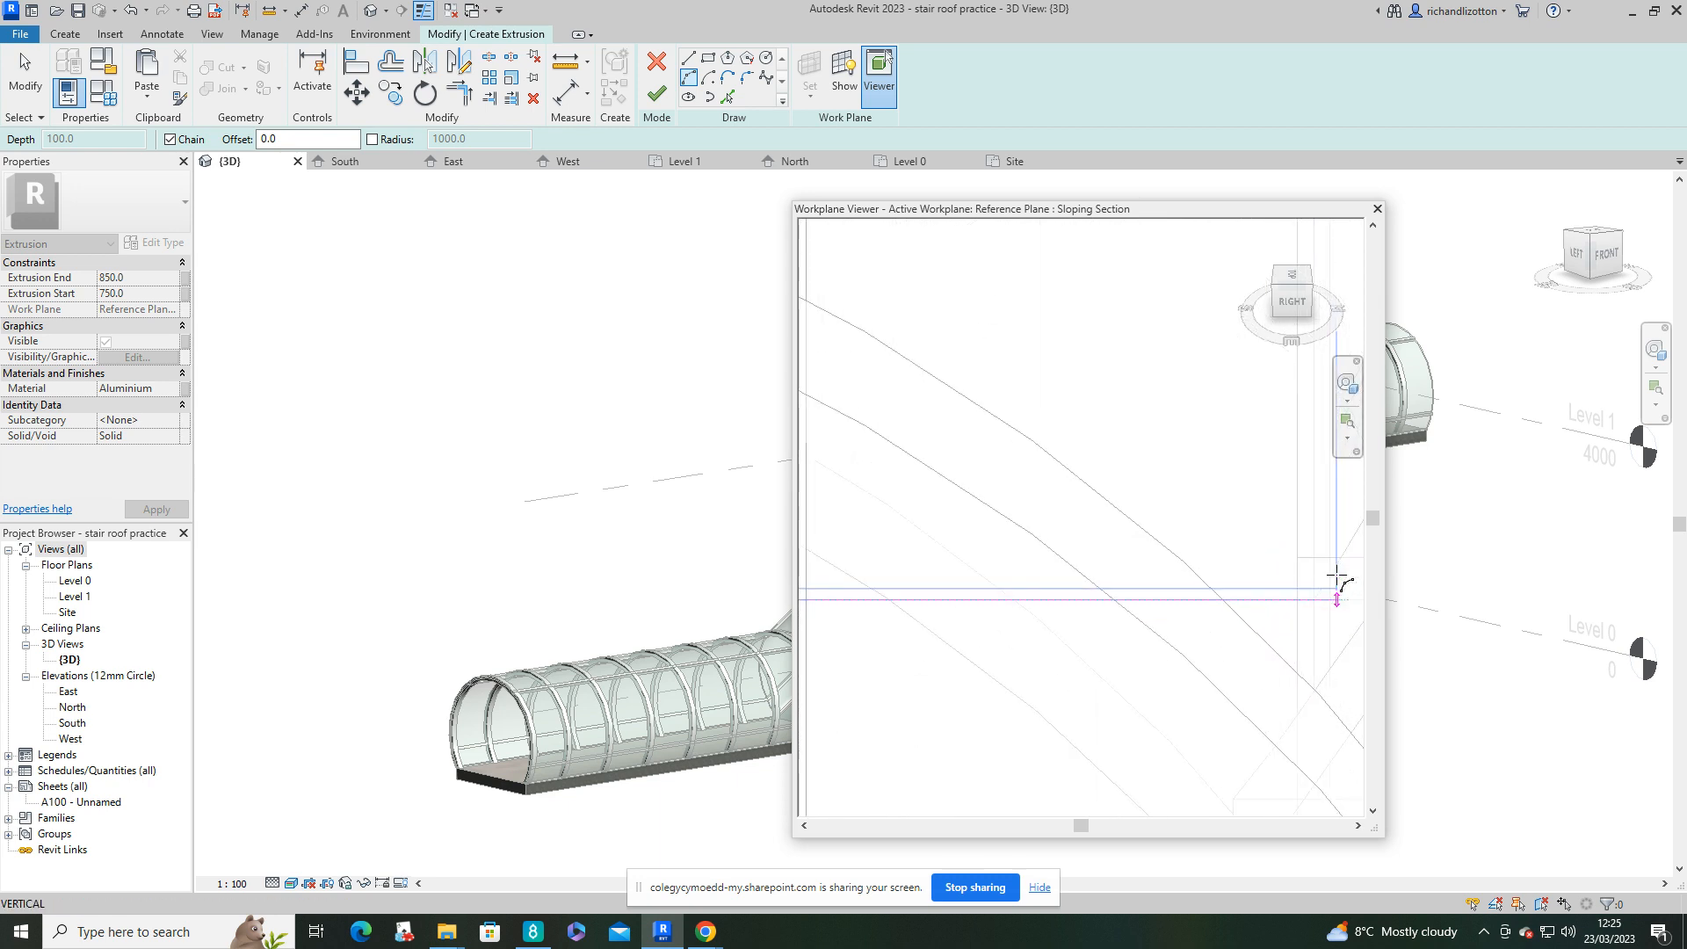
pyautogui.click(1297, 601)
pyautogui.scroll(-3, 1298, 601)
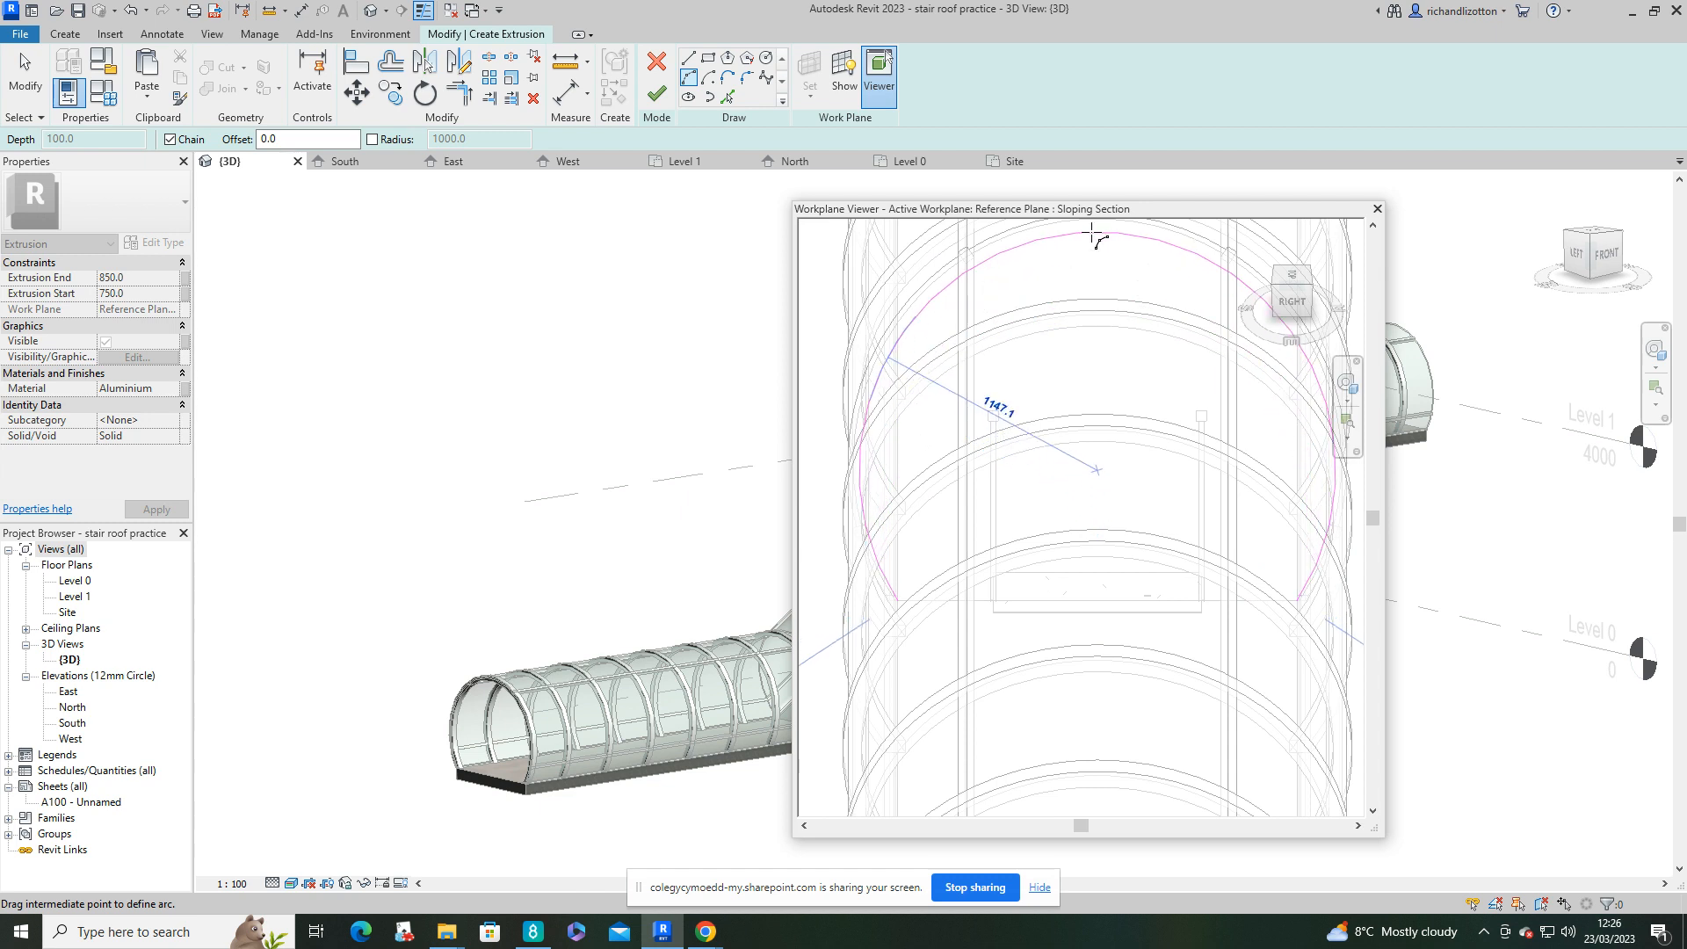
pyautogui.moveTo(1095, 260); pyautogui.dragTo(1097, 332, button='middle')
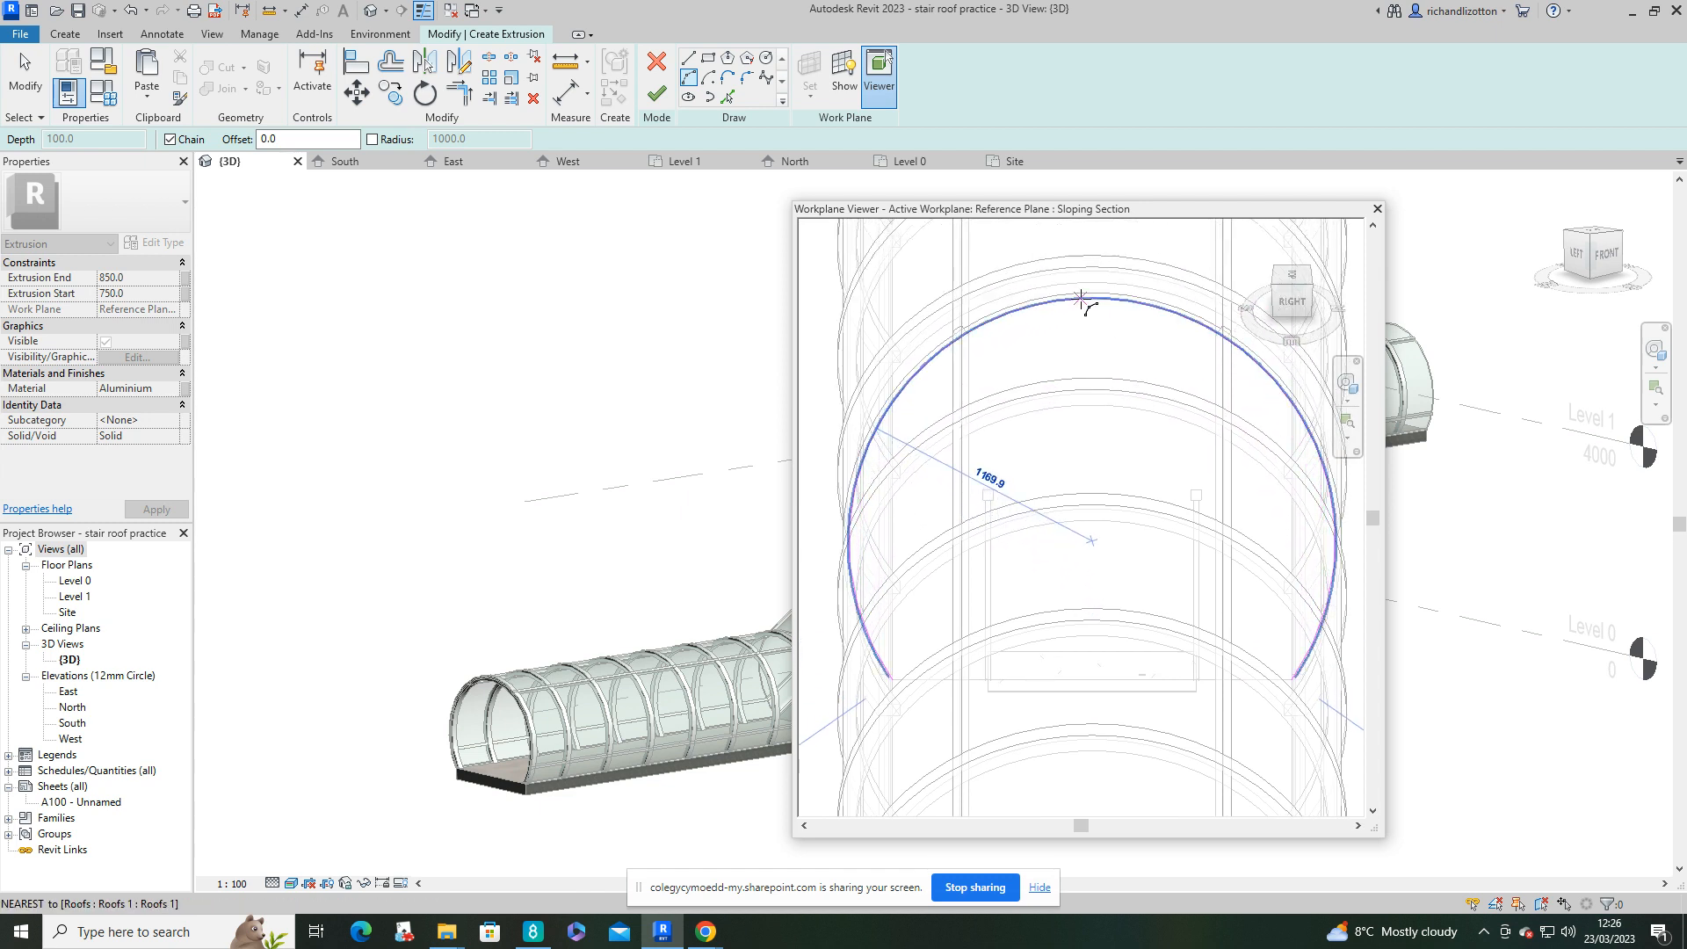
pyautogui.scroll(4, 1081, 299)
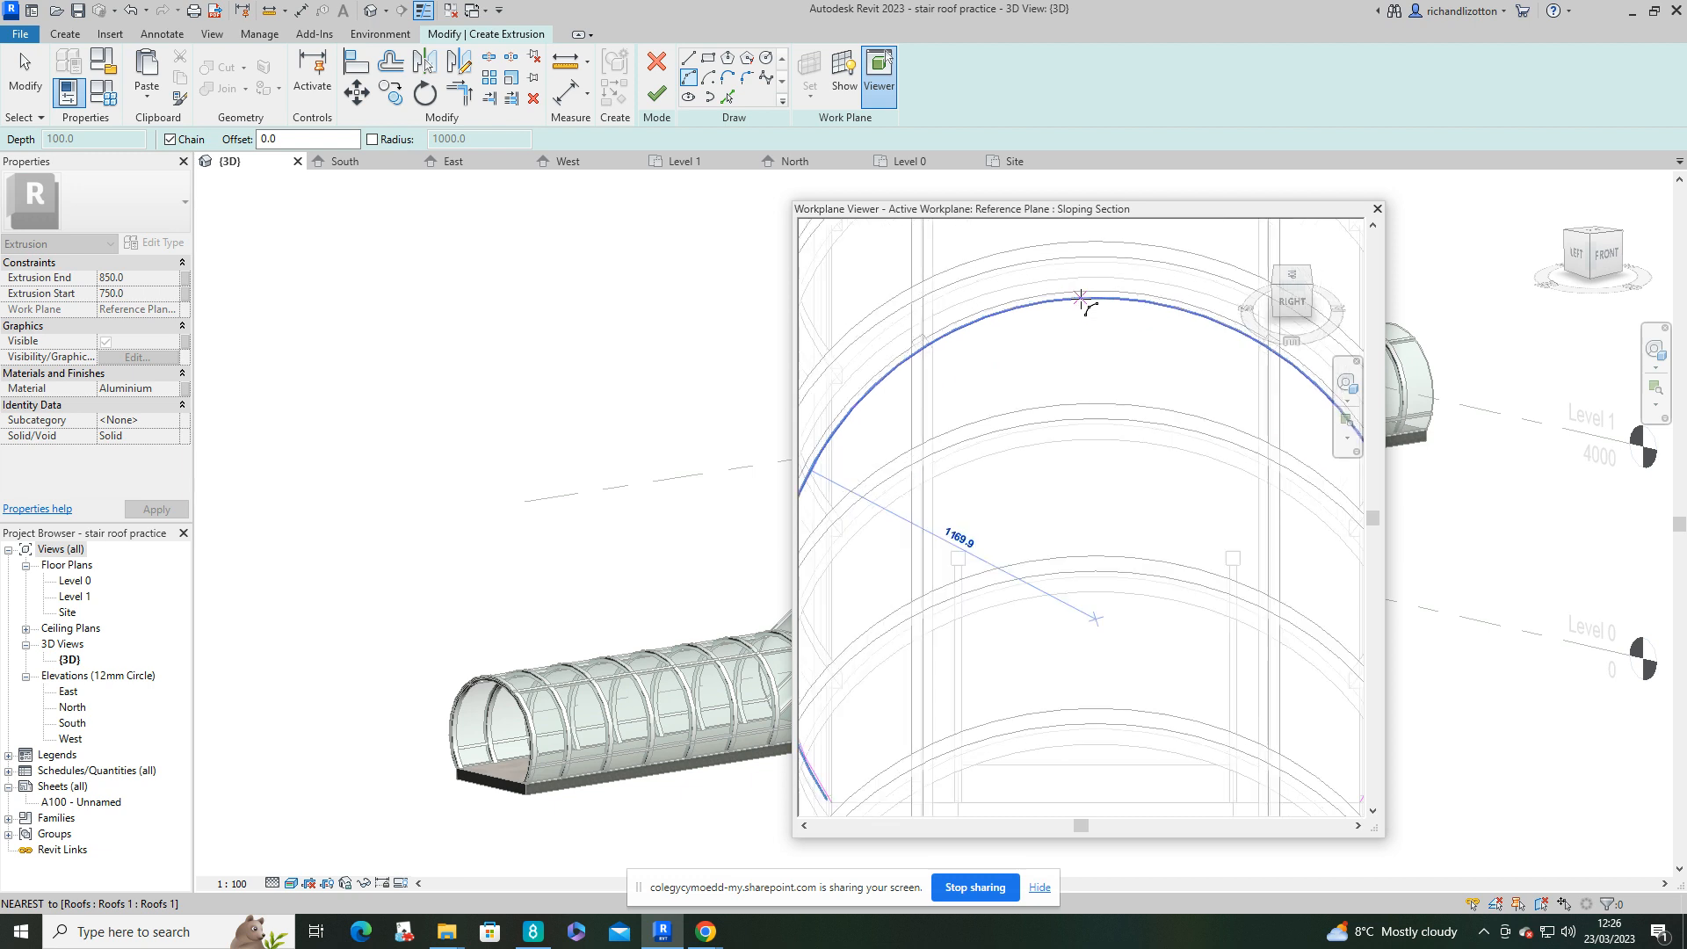
pyautogui.click(1084, 303)
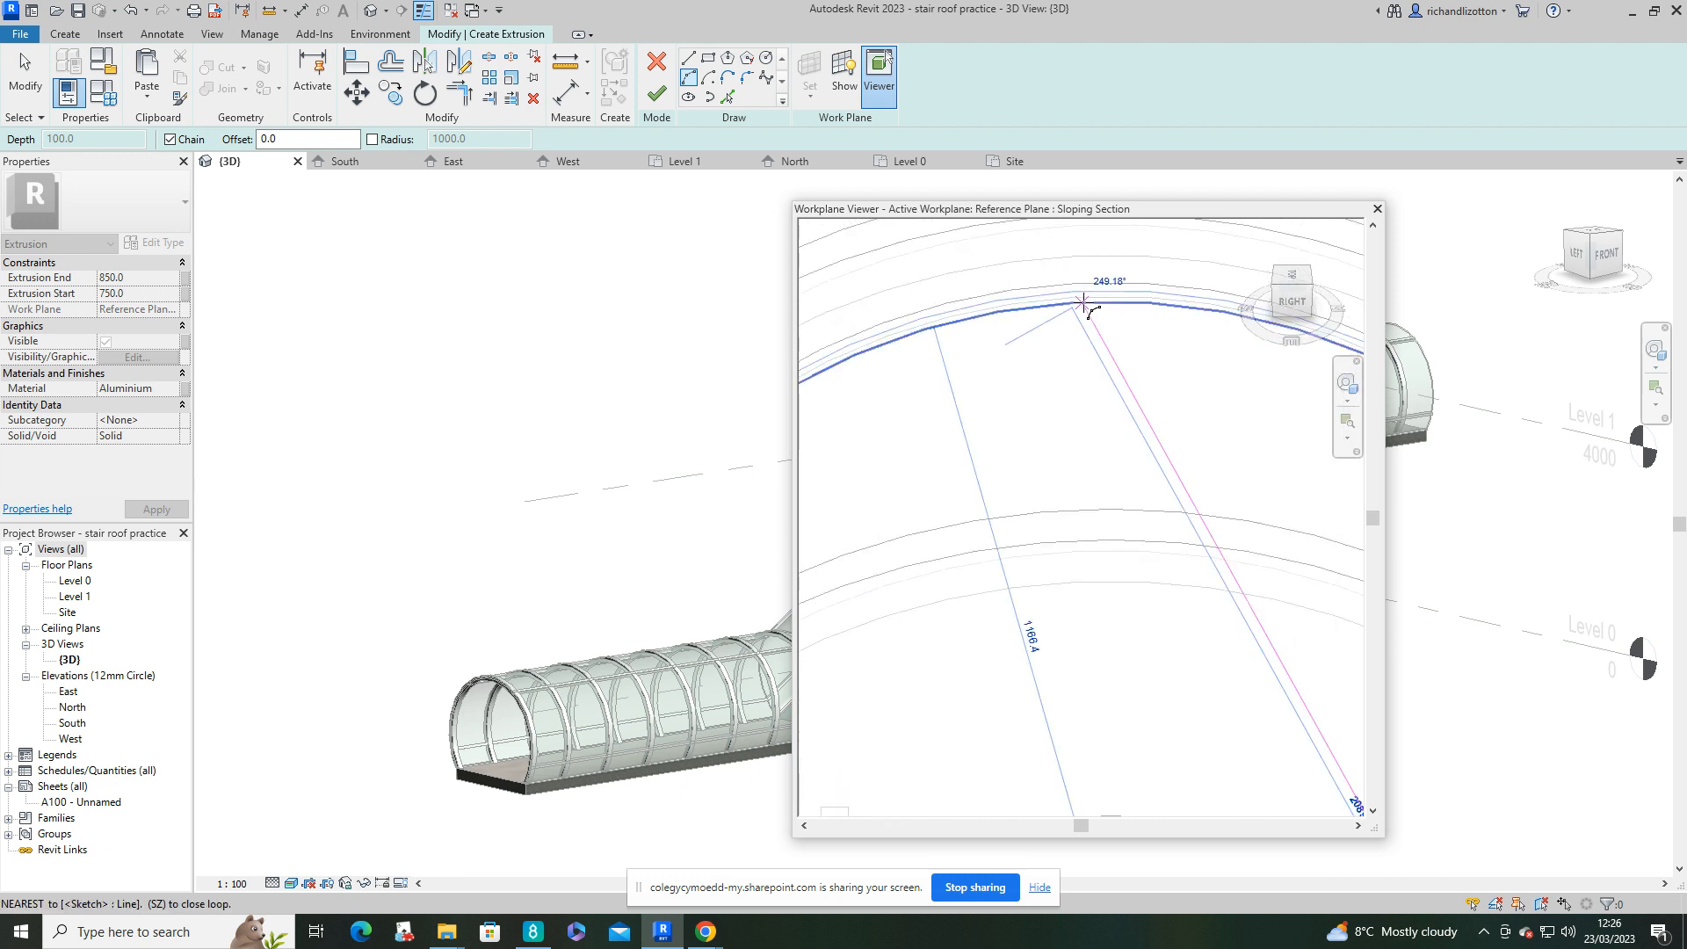
pyautogui.press('Escape')
pyautogui.press('Escape')
pyautogui.scroll(-6, 1102, 494)
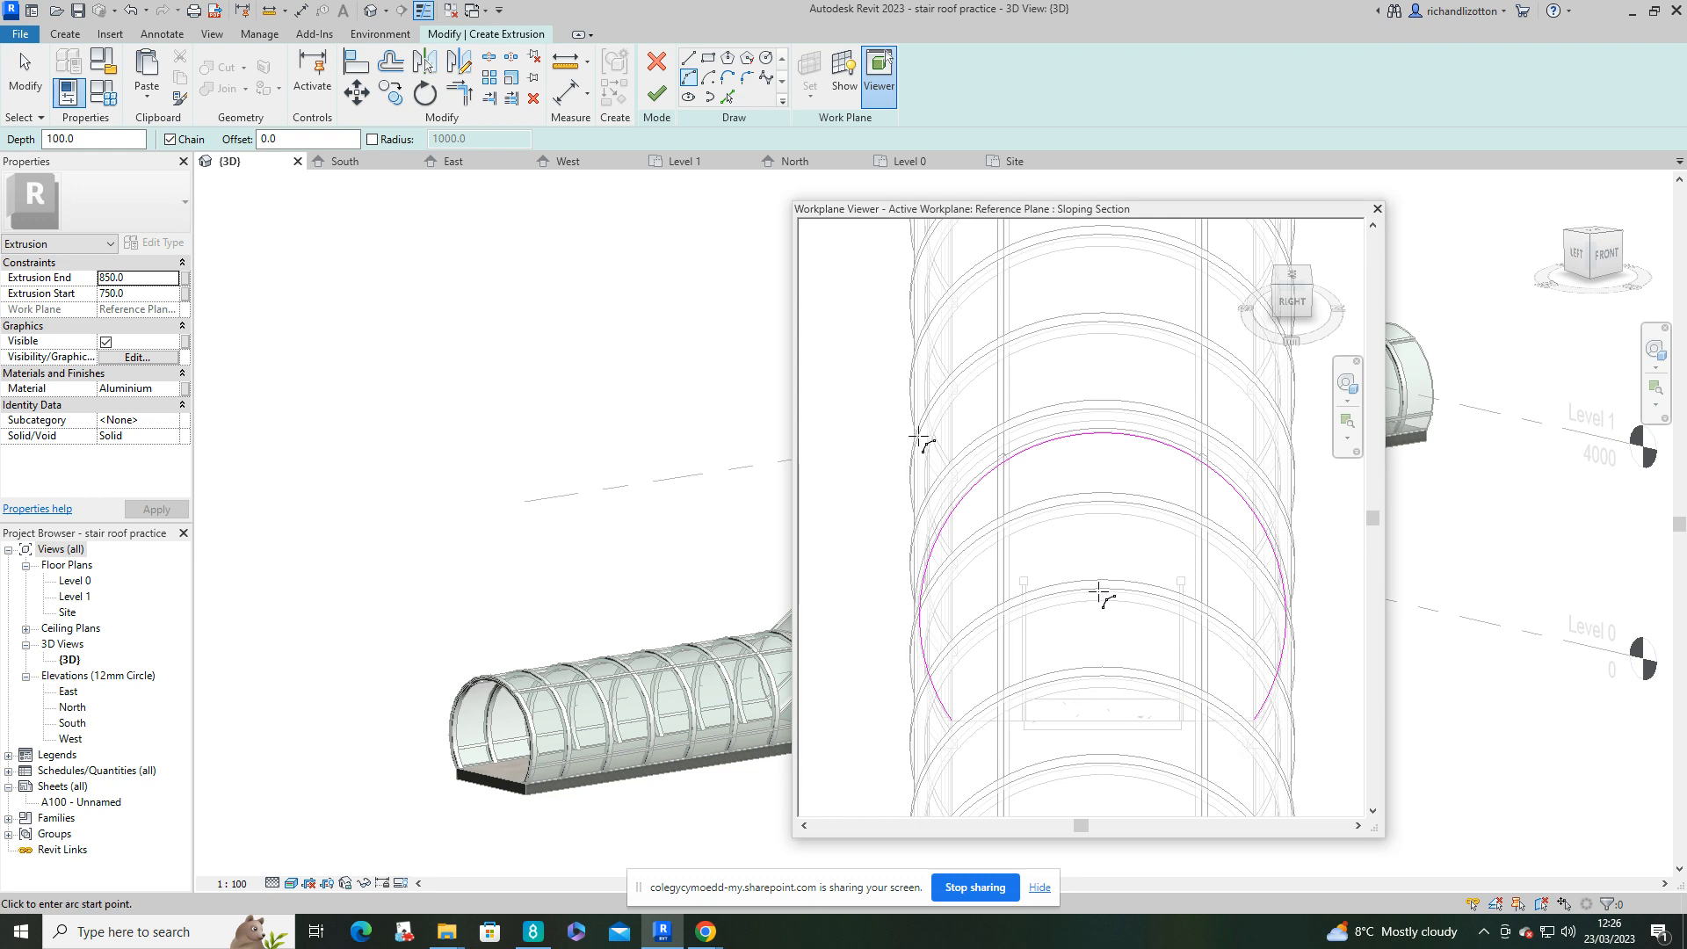
# Step: Offset a copy of the sketched roof arc inward by 20 mm
pyautogui.scroll(4, 945, 690)
pyautogui.scroll(-4, 944, 690)
pyautogui.scroll(3, 967, 701)
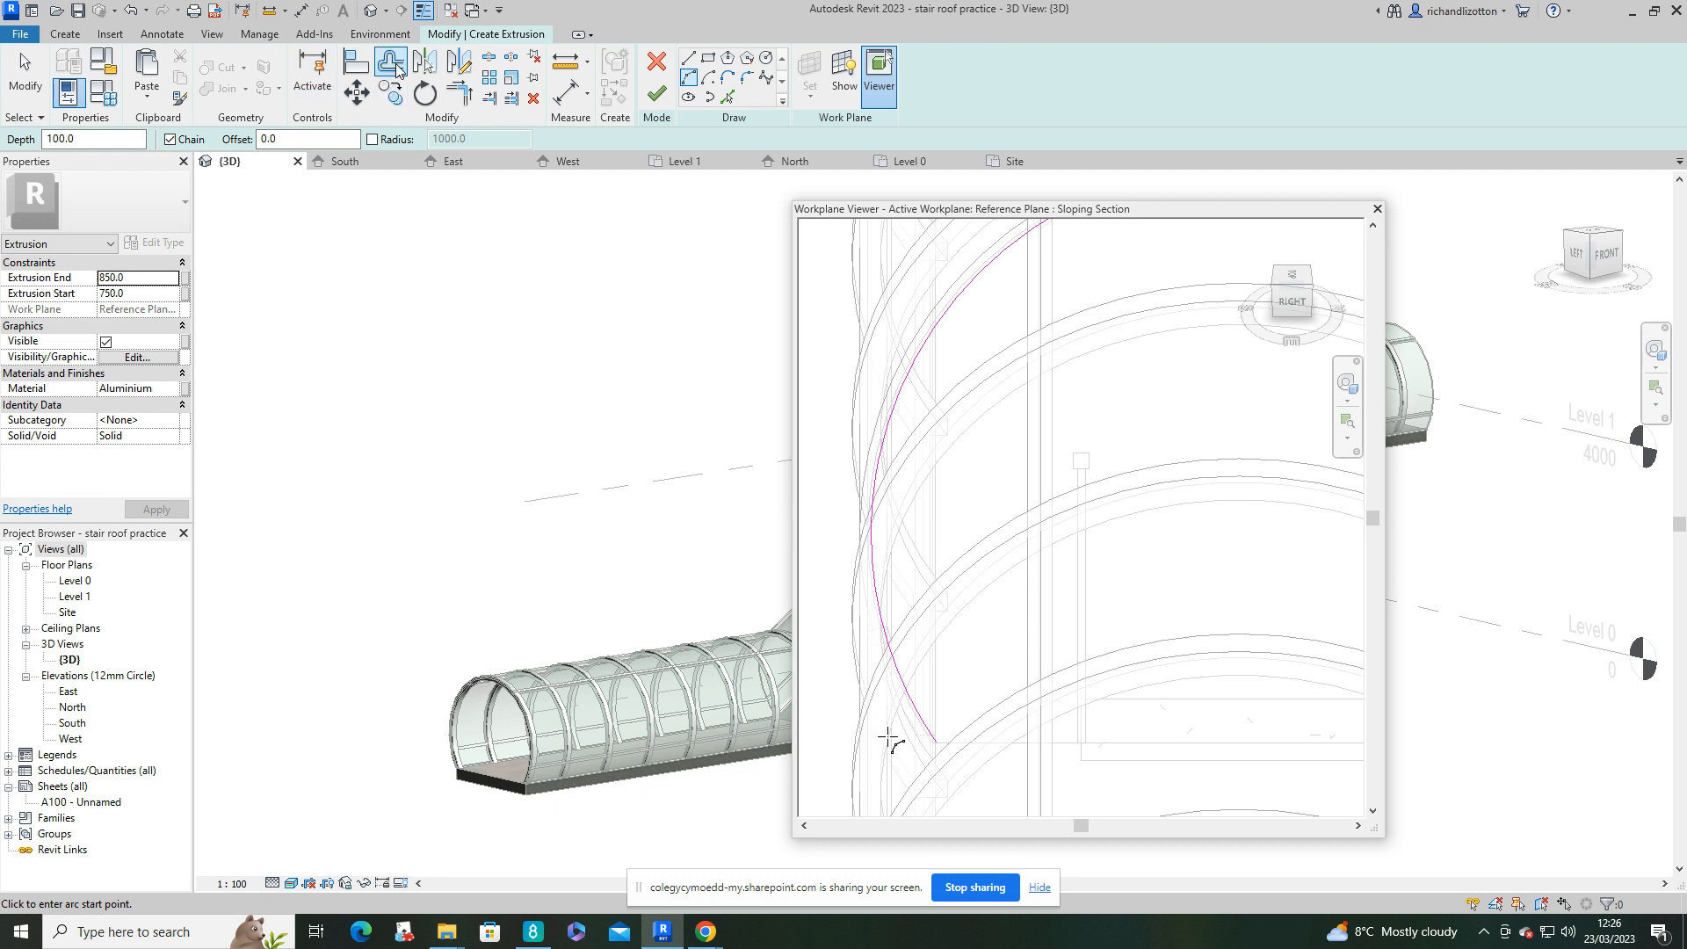
pyautogui.press('o')
pyautogui.press('f')
pyautogui.doubleClick(345, 139)
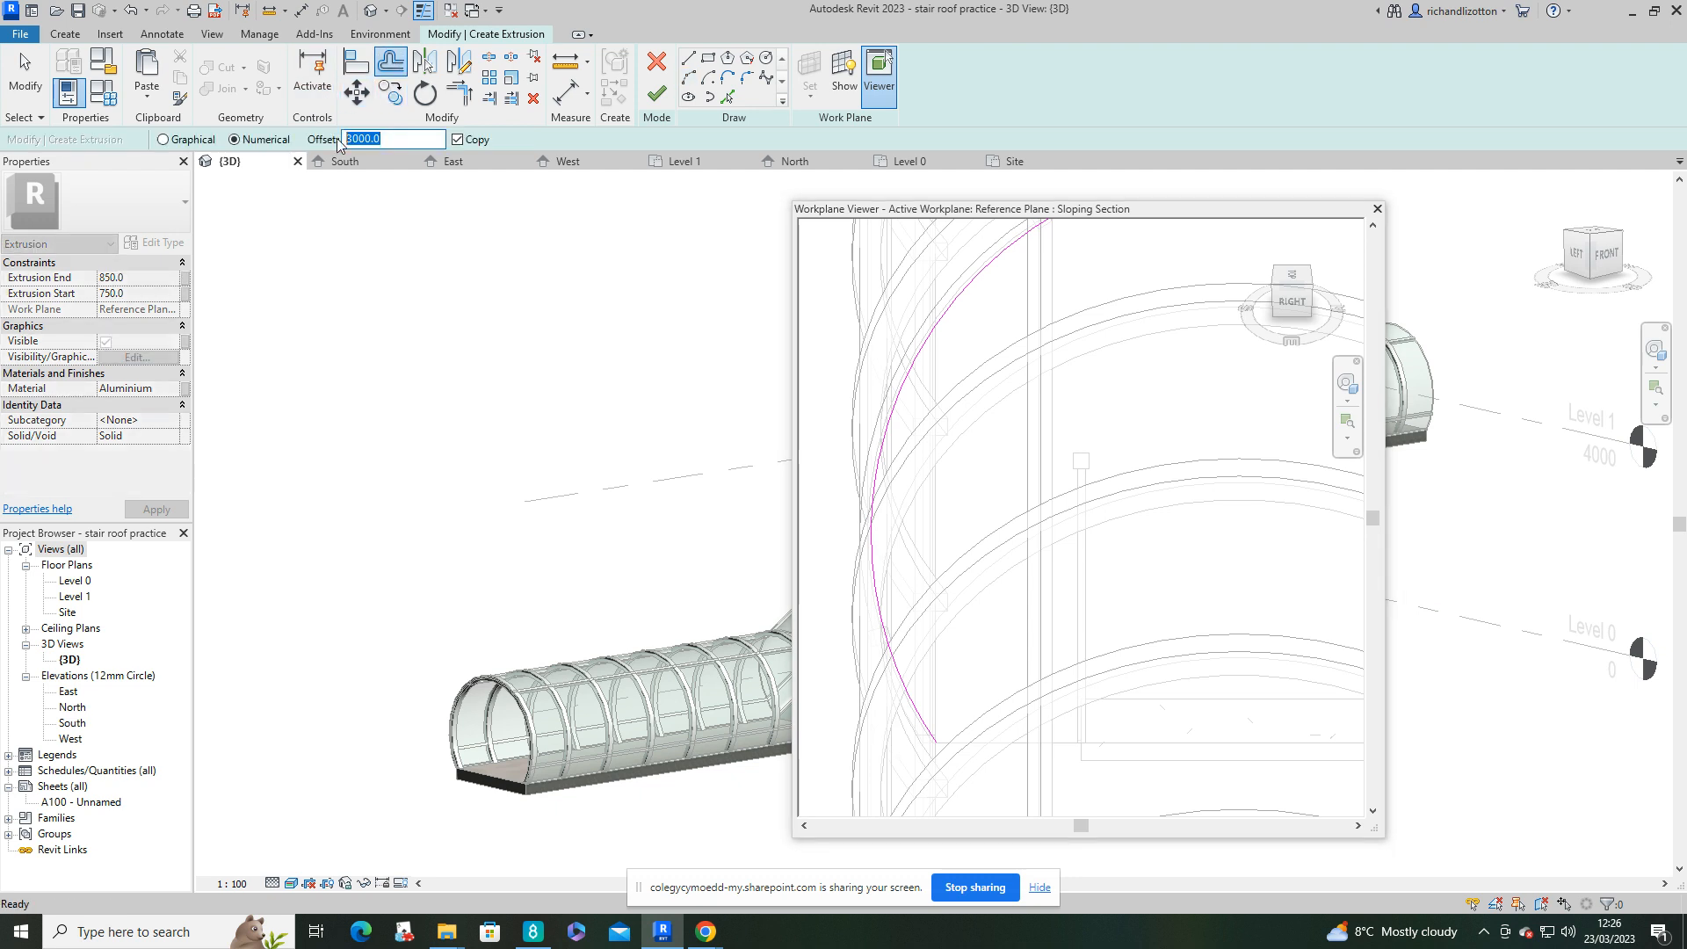
pyautogui.write('20')
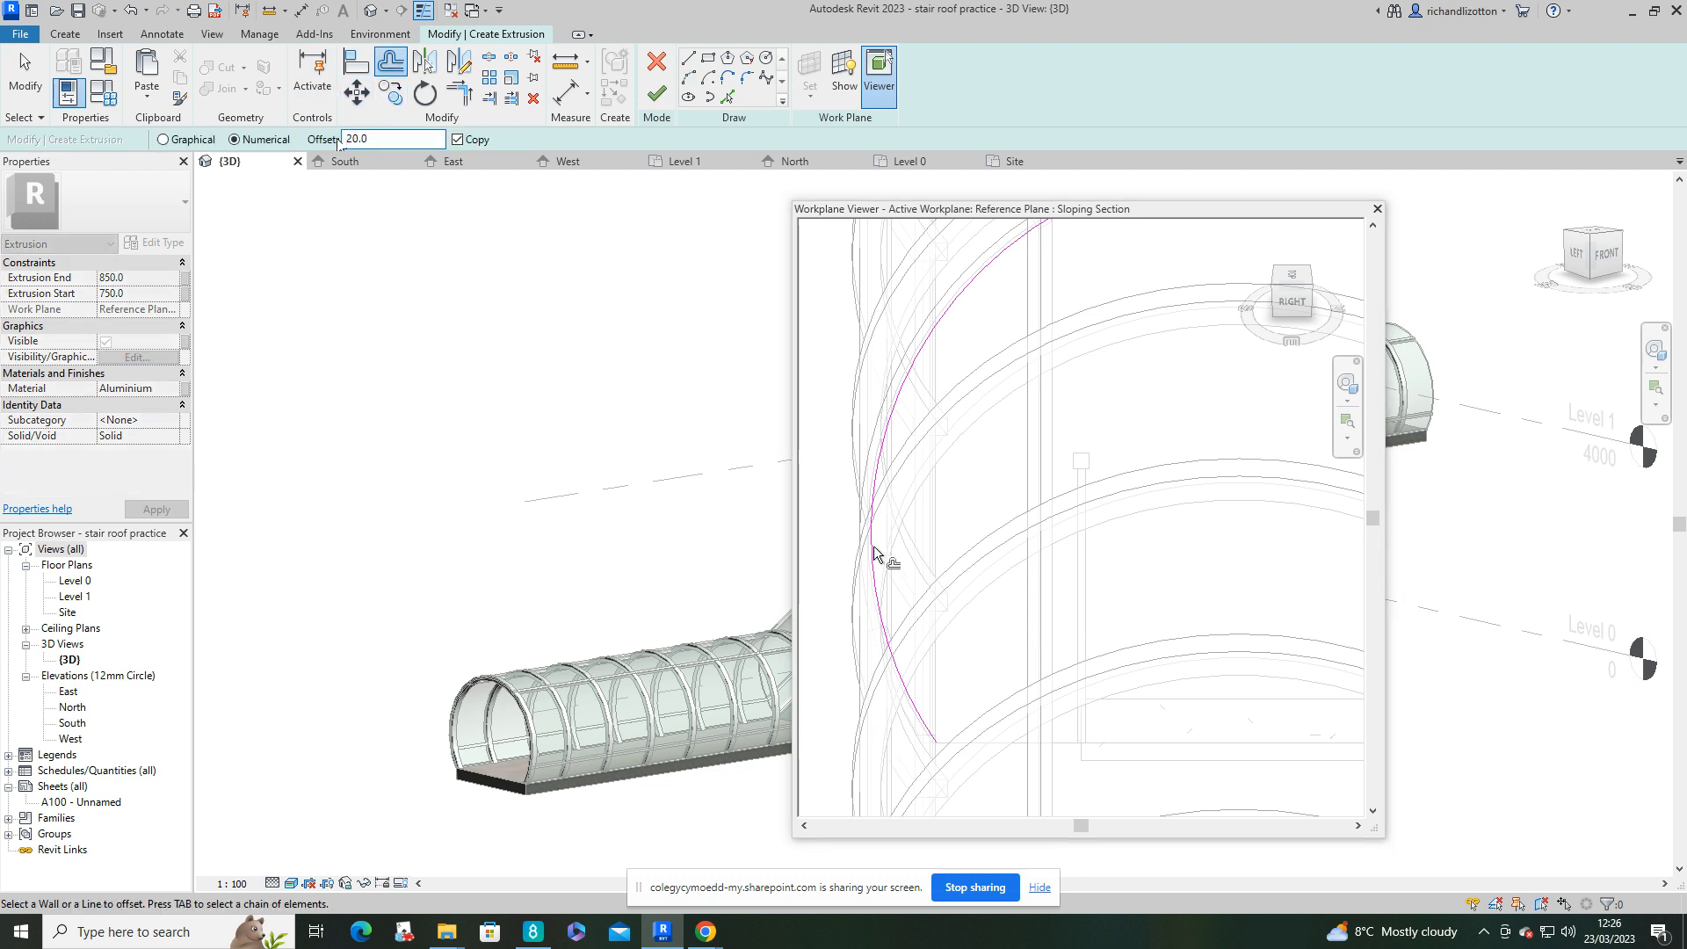
pyautogui.click(881, 557)
# Step: Offset a copy of the original roof arc outward by 70 mm and delete the original arc
pyautogui.click(368, 139)
pyautogui.moveTo(354, 139); pyautogui.dragTo(345, 139)
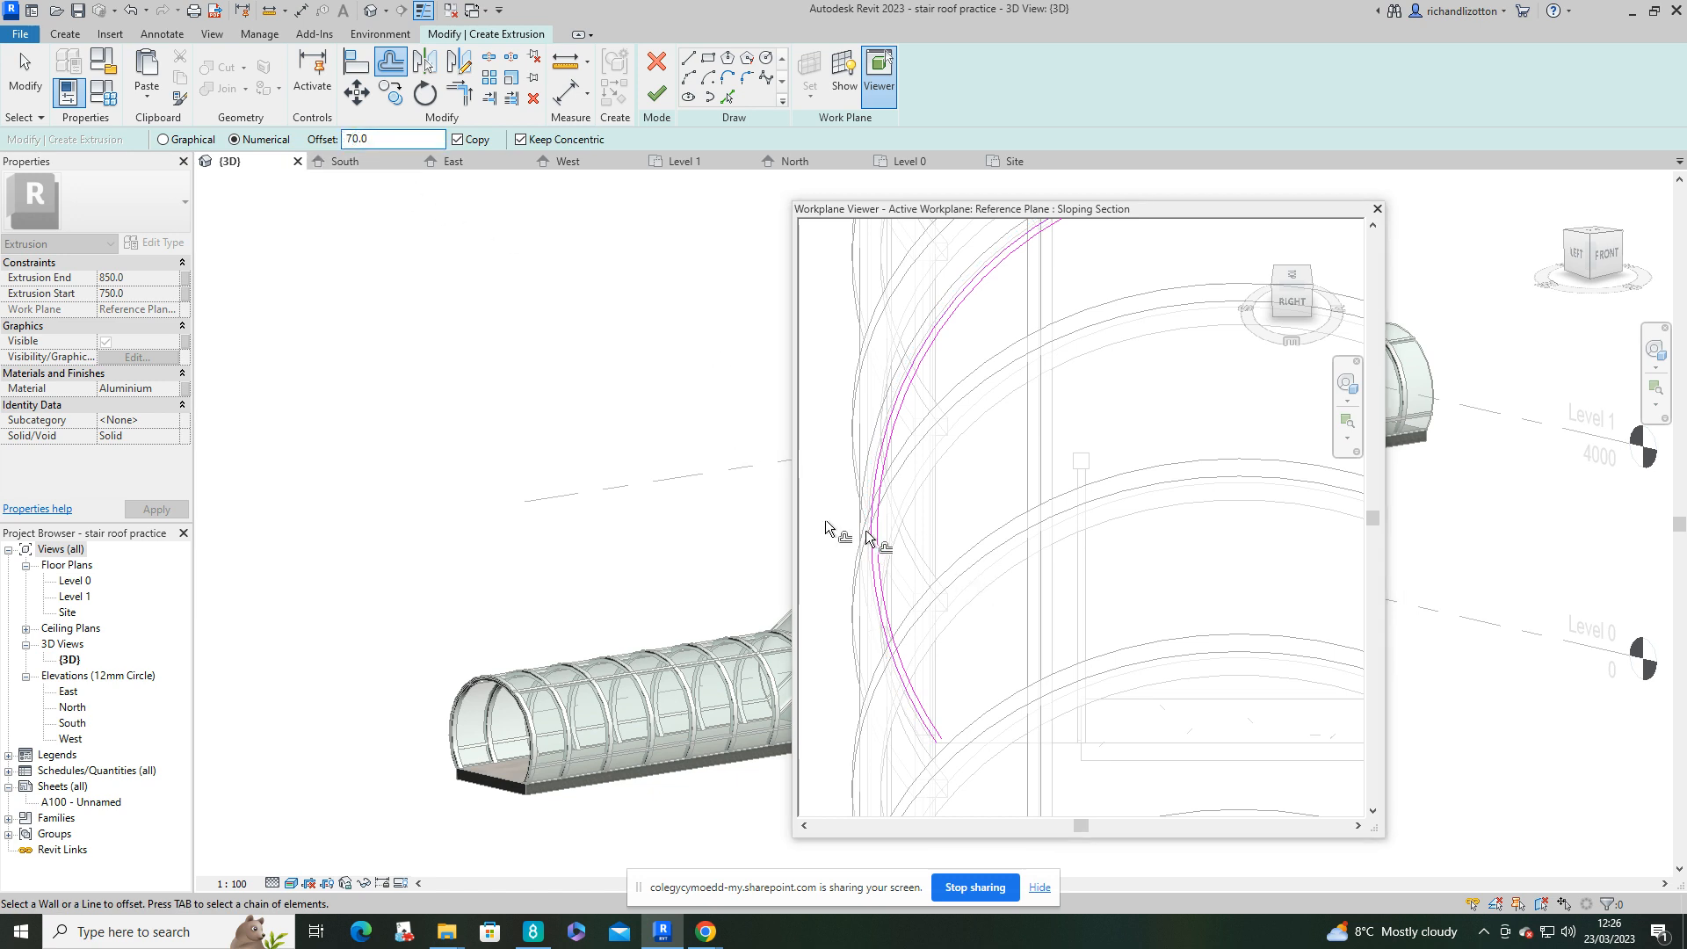
pyautogui.click(881, 571)
pyautogui.press('Escape')
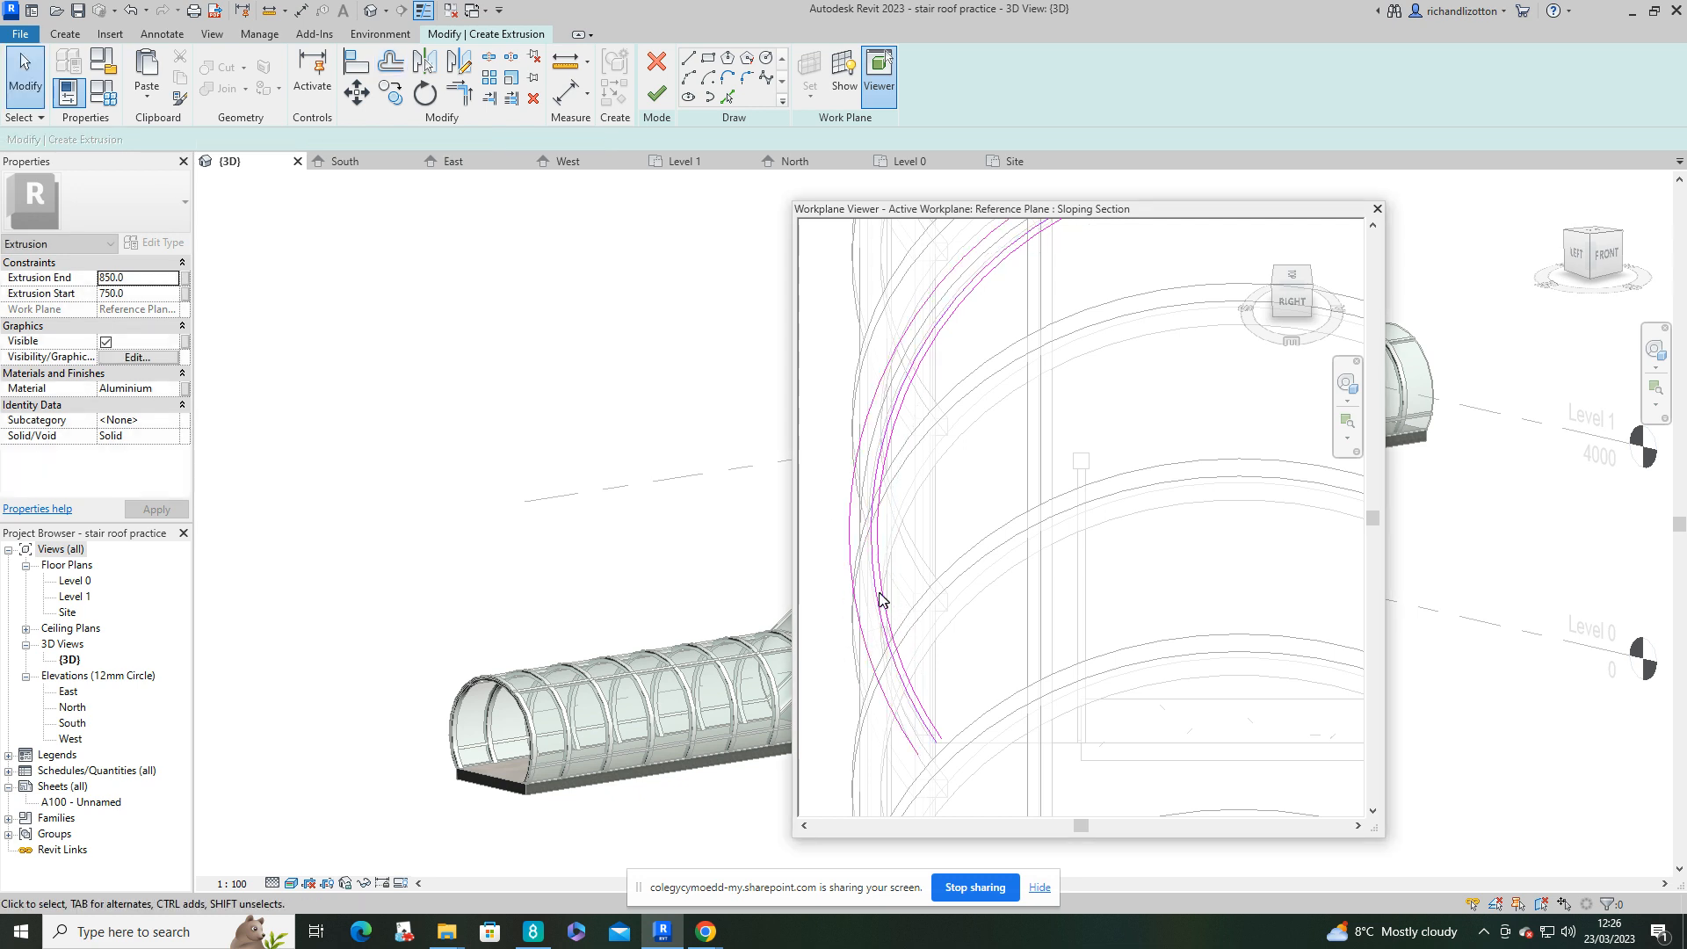
pyautogui.click(879, 587)
pyautogui.press('Escape')
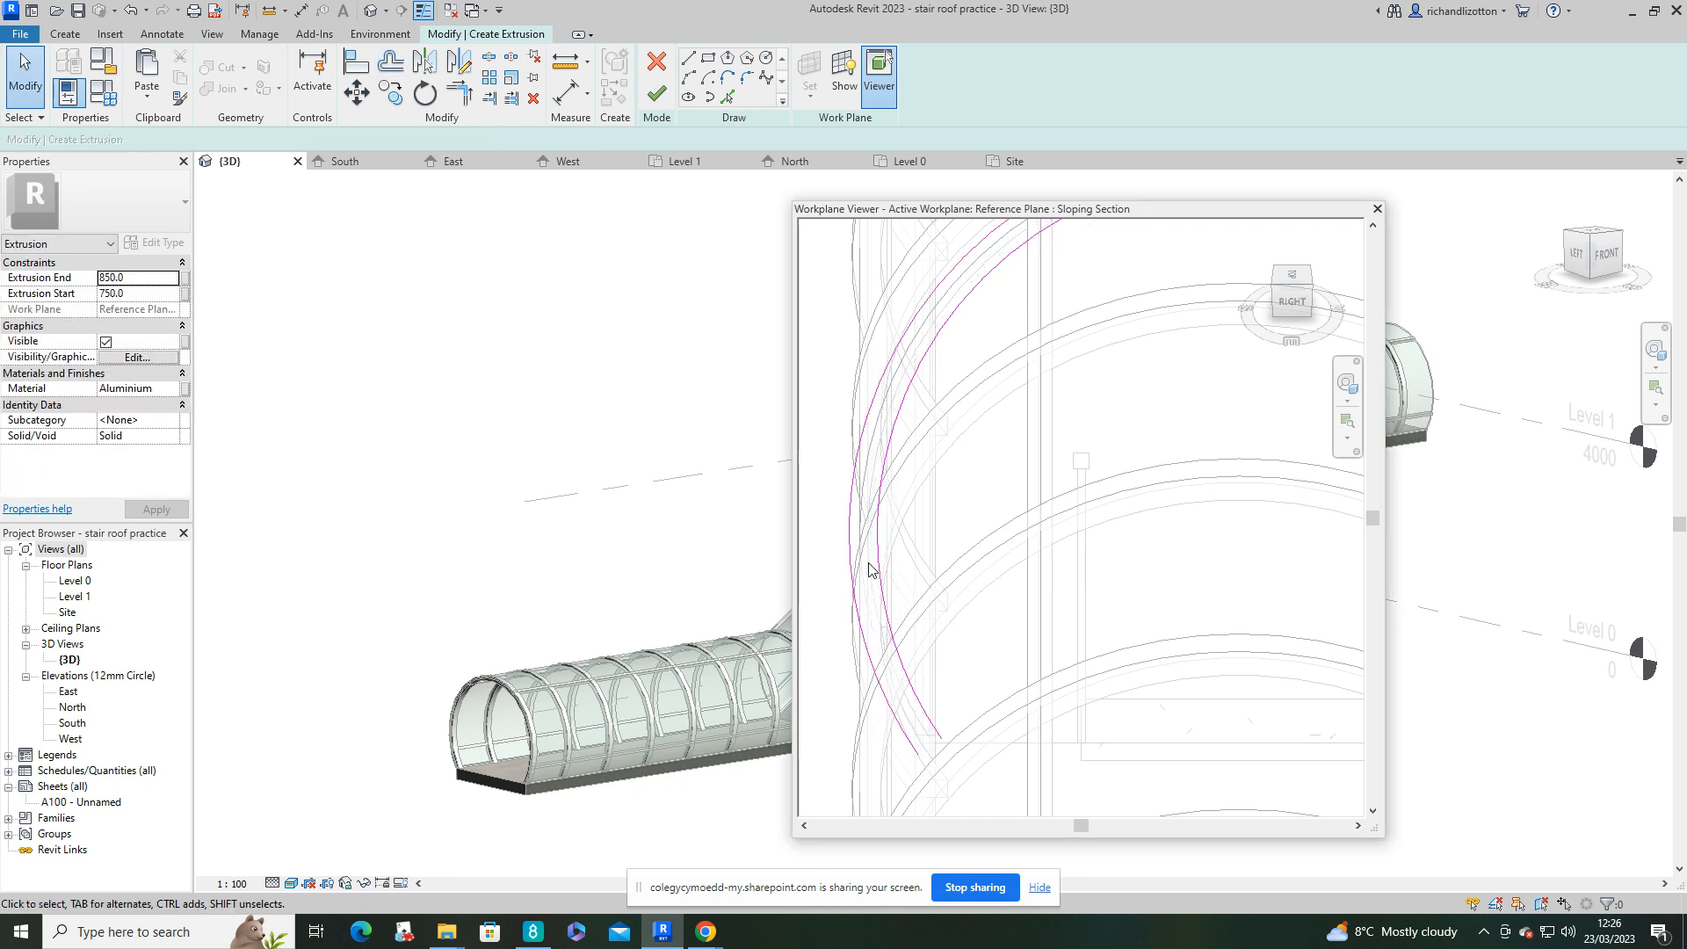
# Step: Draw a short line from the inner arc's left end to the floor edge, and a horizontal line about 90 mm long towards the outer arc
pyautogui.scroll(2, 958, 772)
pyautogui.scroll(2, 984, 716)
pyautogui.click(688, 58)
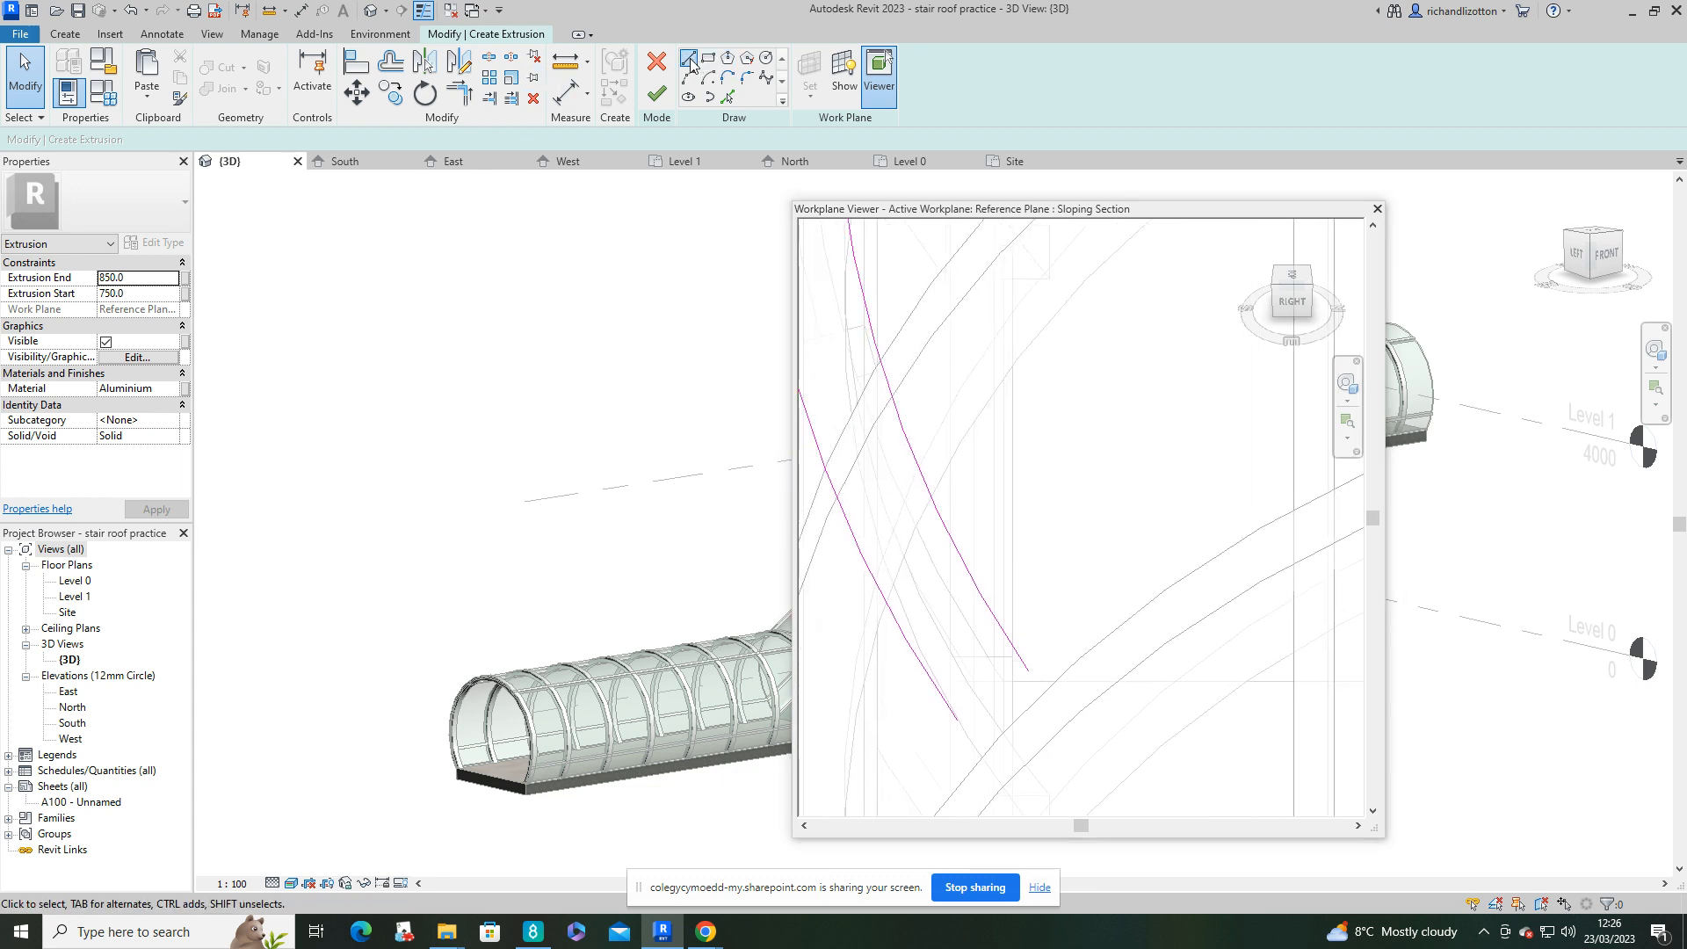
pyautogui.click(1031, 672)
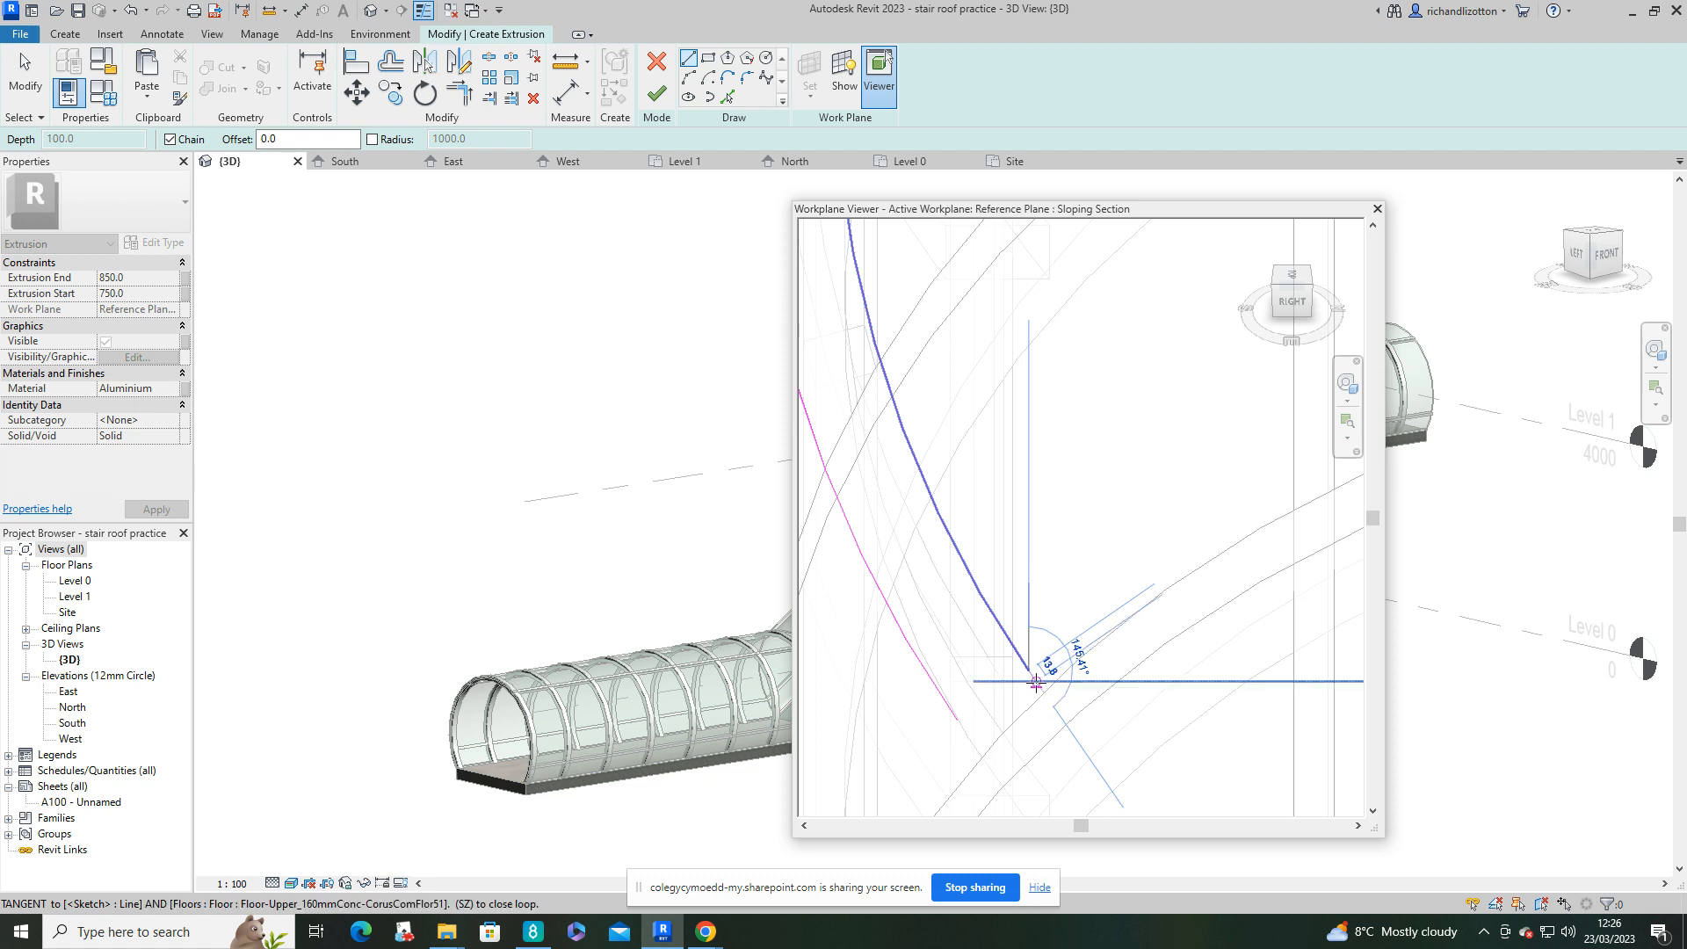
pyautogui.click(1035, 683)
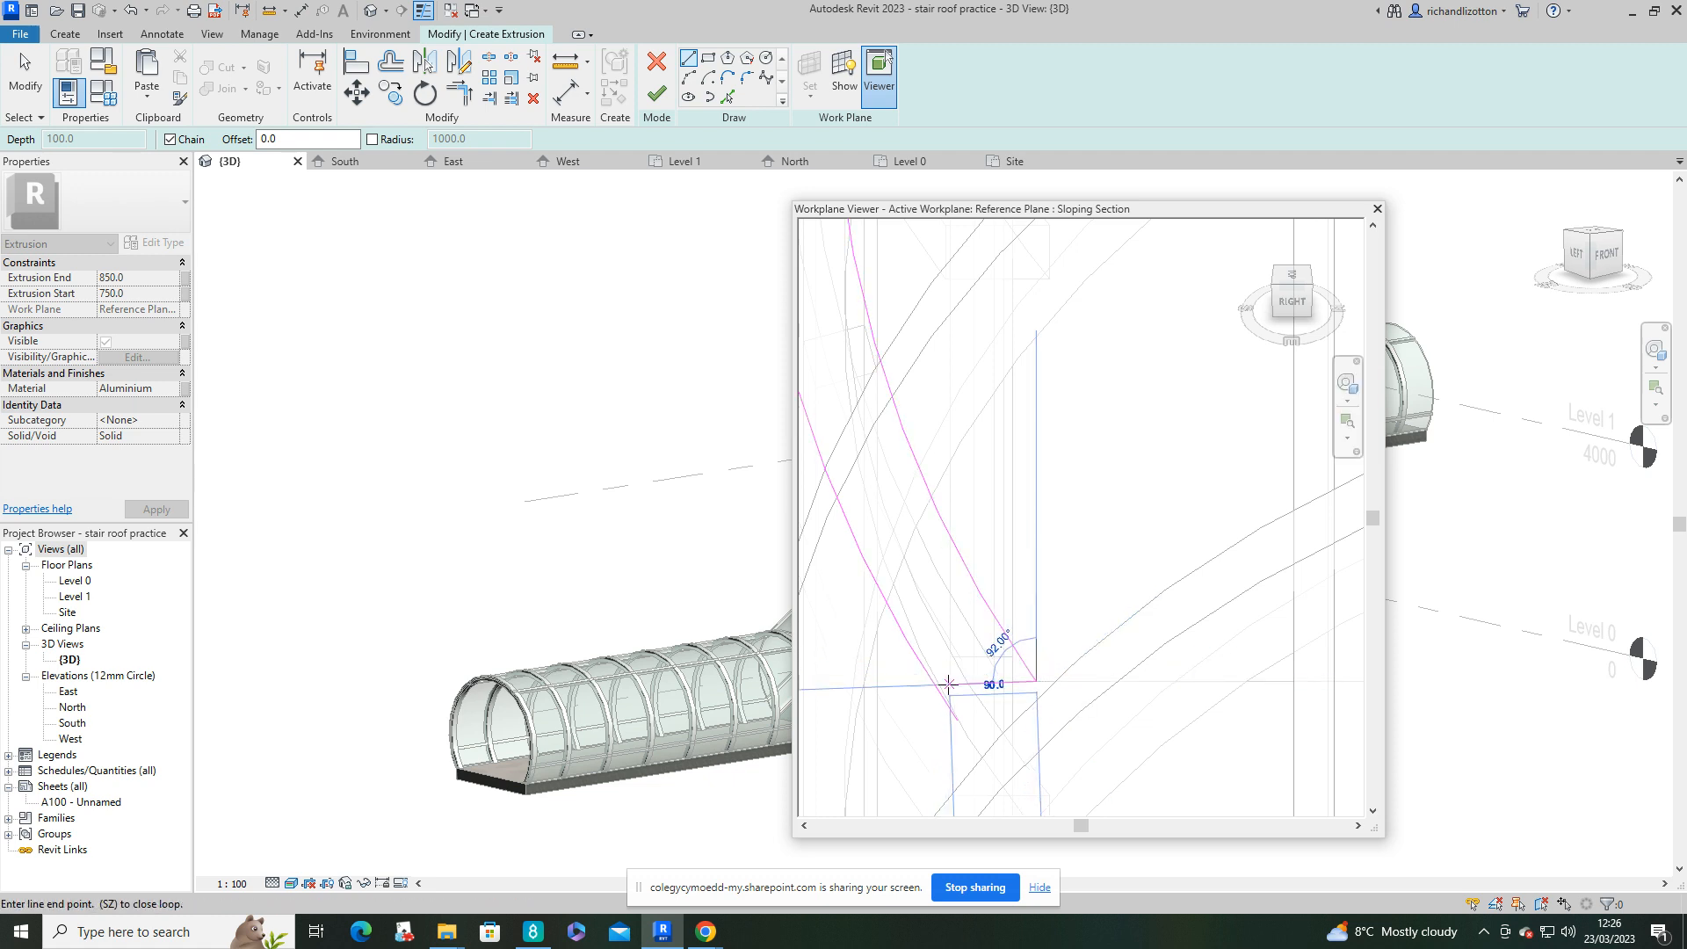
pyautogui.click(950, 684)
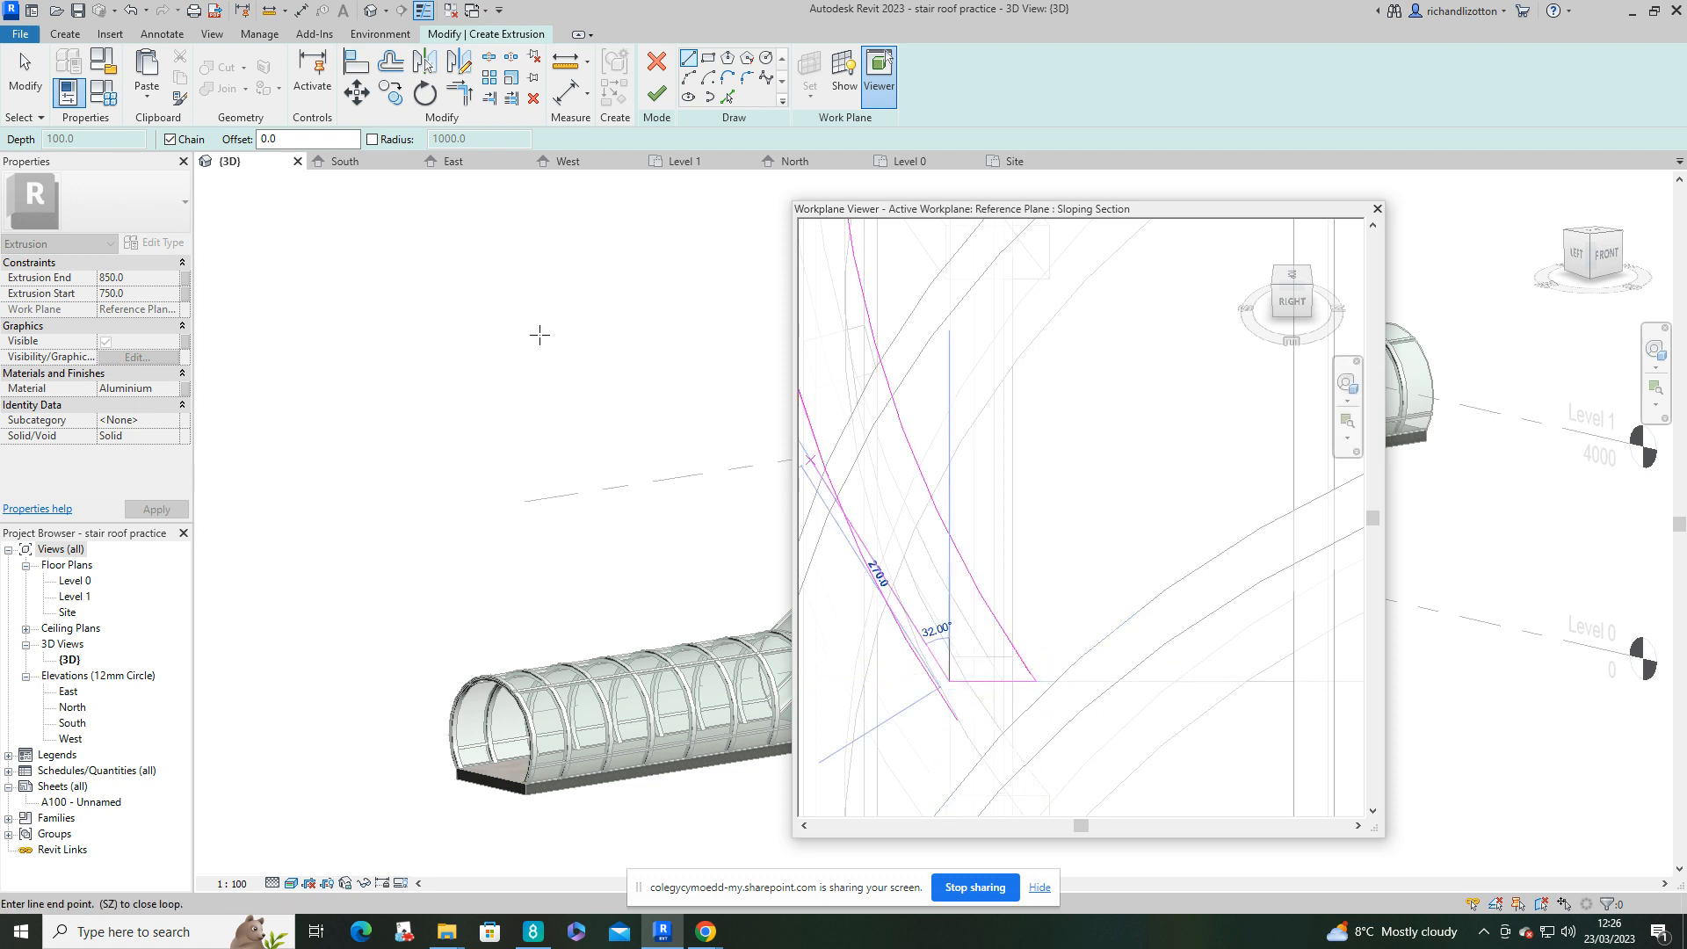
# Step: Trim the outer arc and the horizontal base line to a corner at the left base of the sketch
pyautogui.click(459, 92)
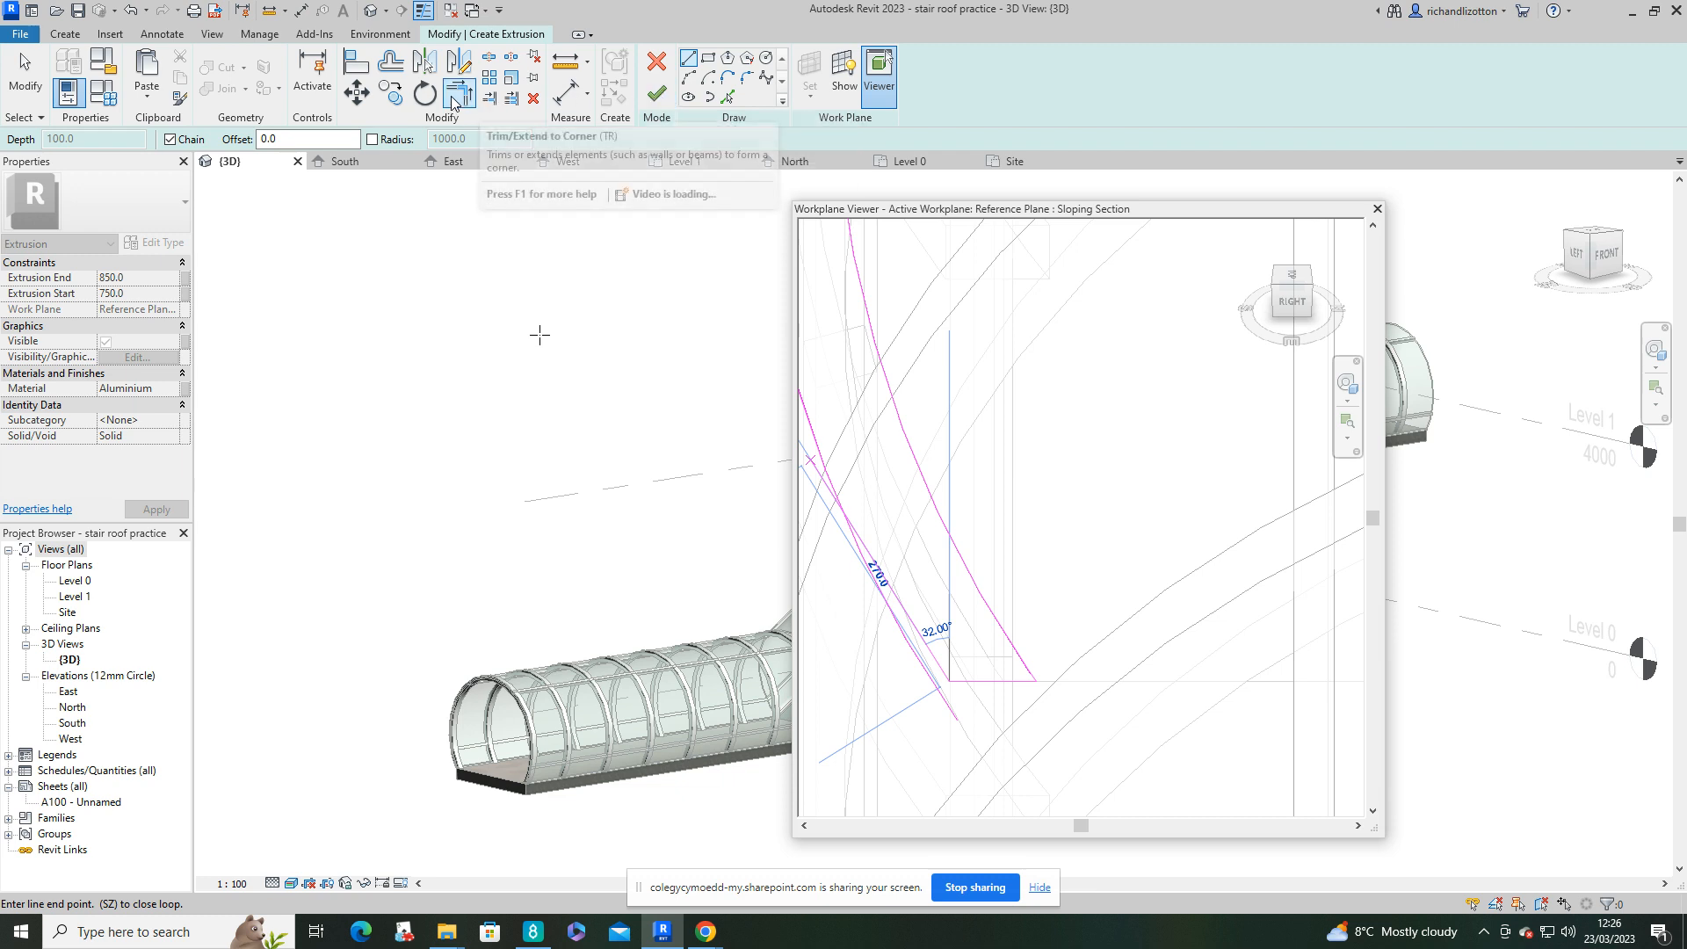
pyautogui.click(914, 658)
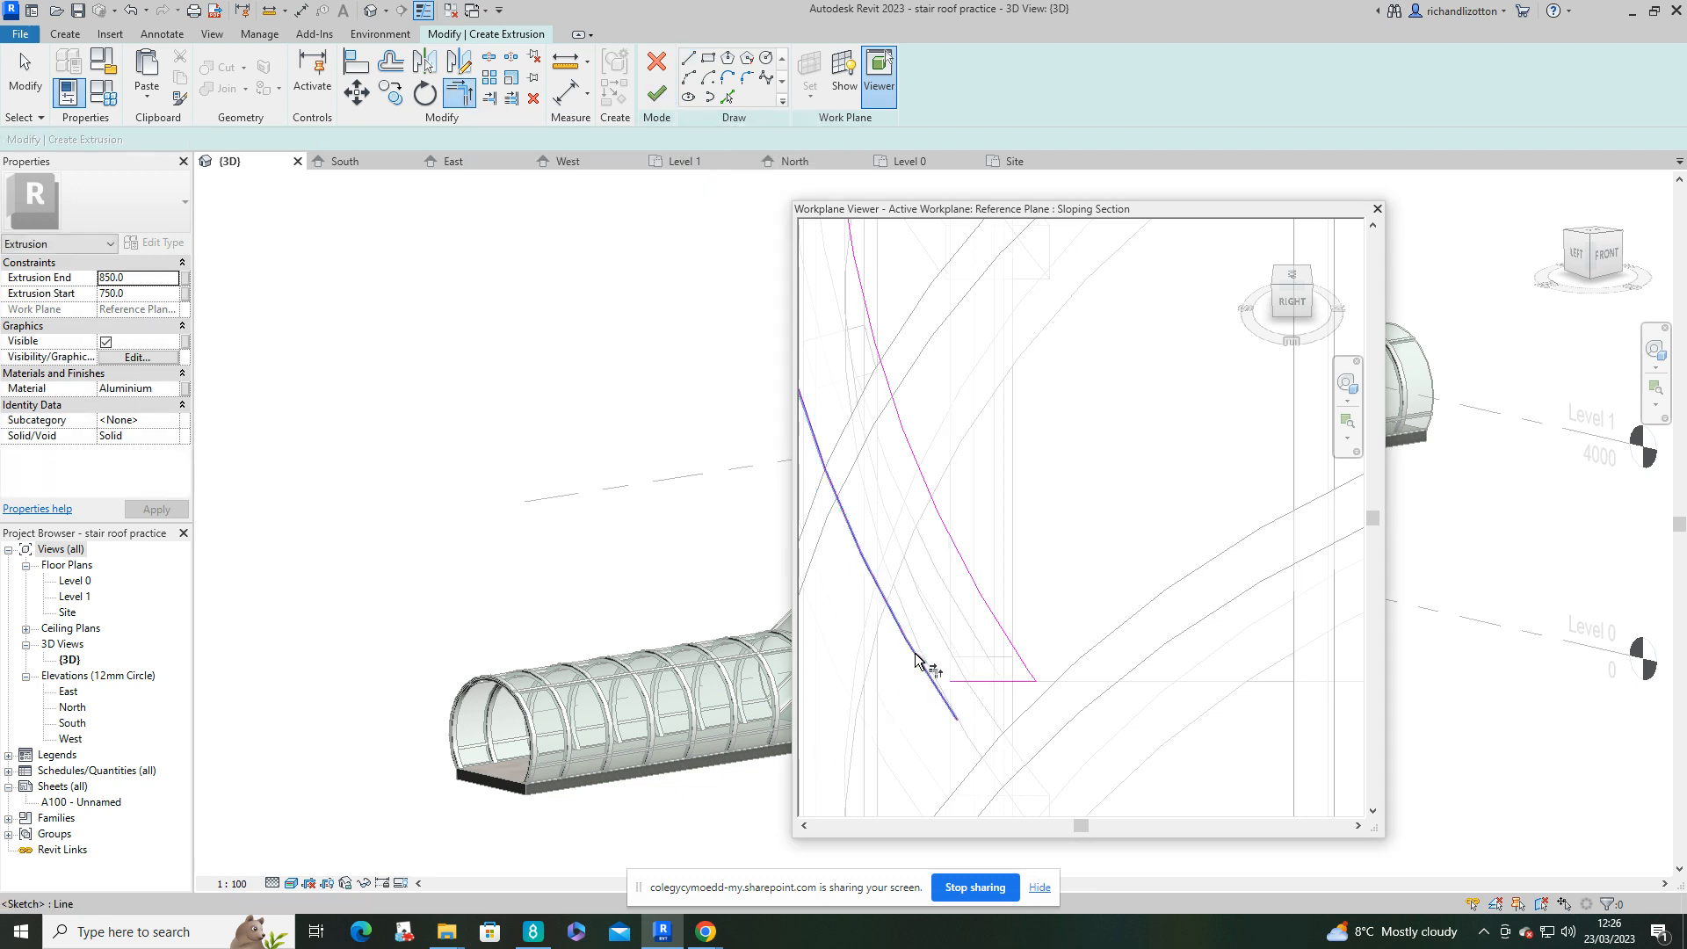
pyautogui.click(974, 682)
# Step: Draw a short line from the inner arc's right end to the floor edge, and a horizontal line about 97 mm long towards the outer arc
pyautogui.scroll(-3, 962, 718)
pyautogui.moveTo(1203, 722); pyautogui.dragTo(819, 635, button='middle')
pyautogui.scroll(3, 1111, 613)
pyautogui.scroll(2, 1115, 625)
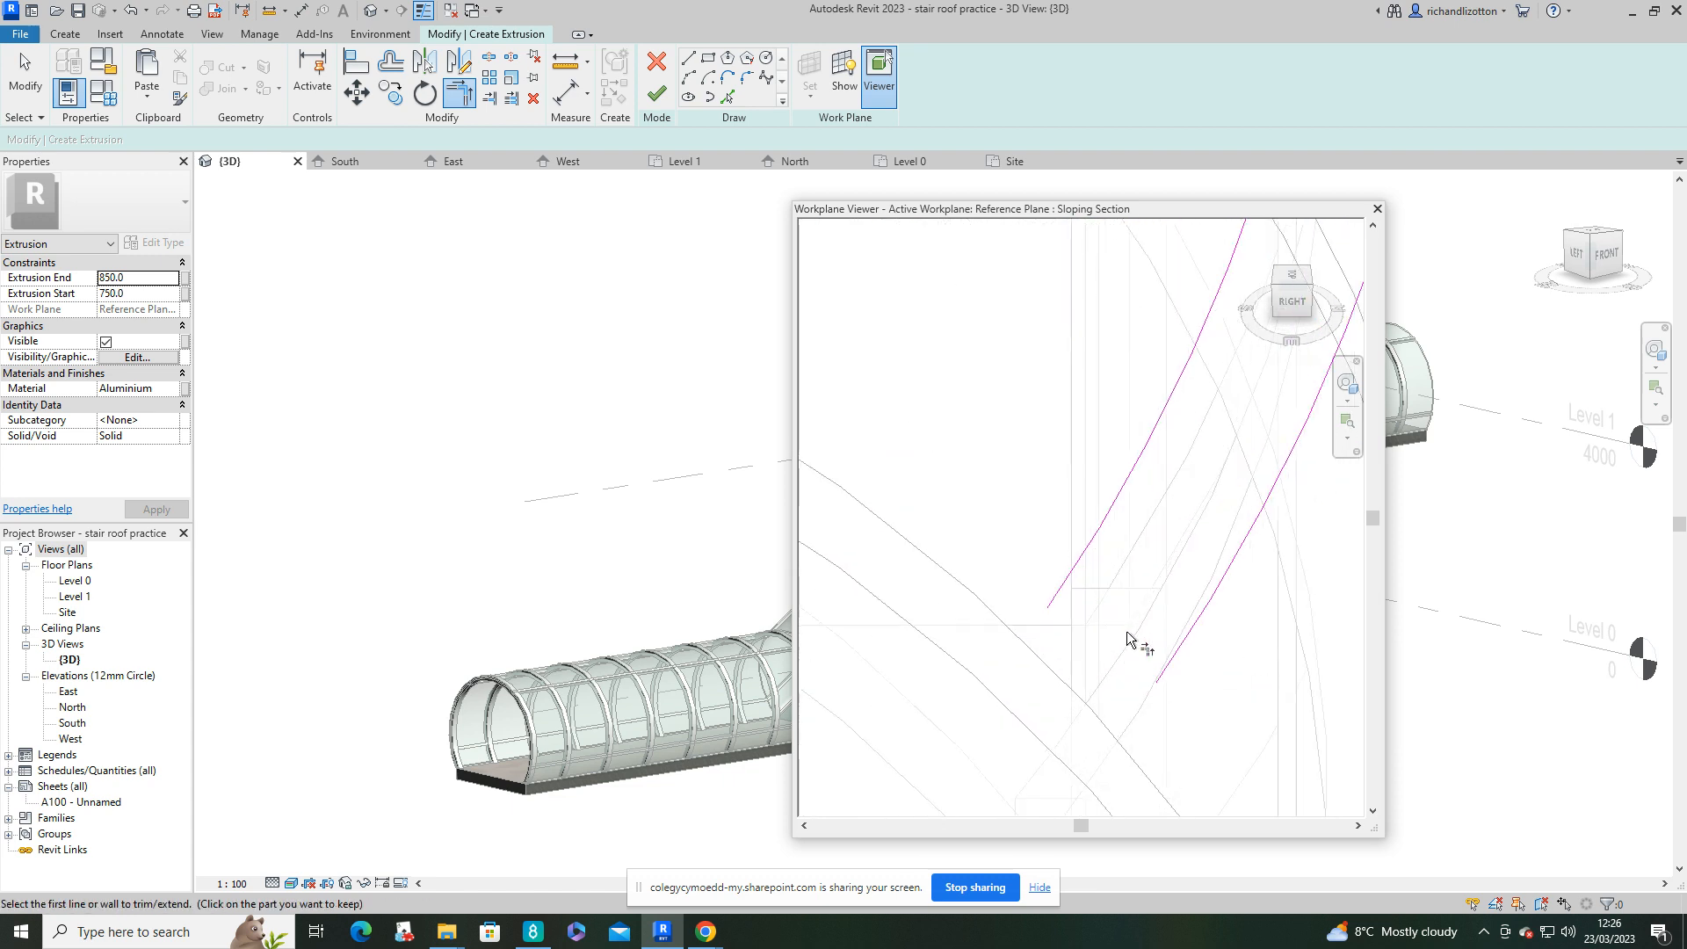
pyautogui.click(688, 58)
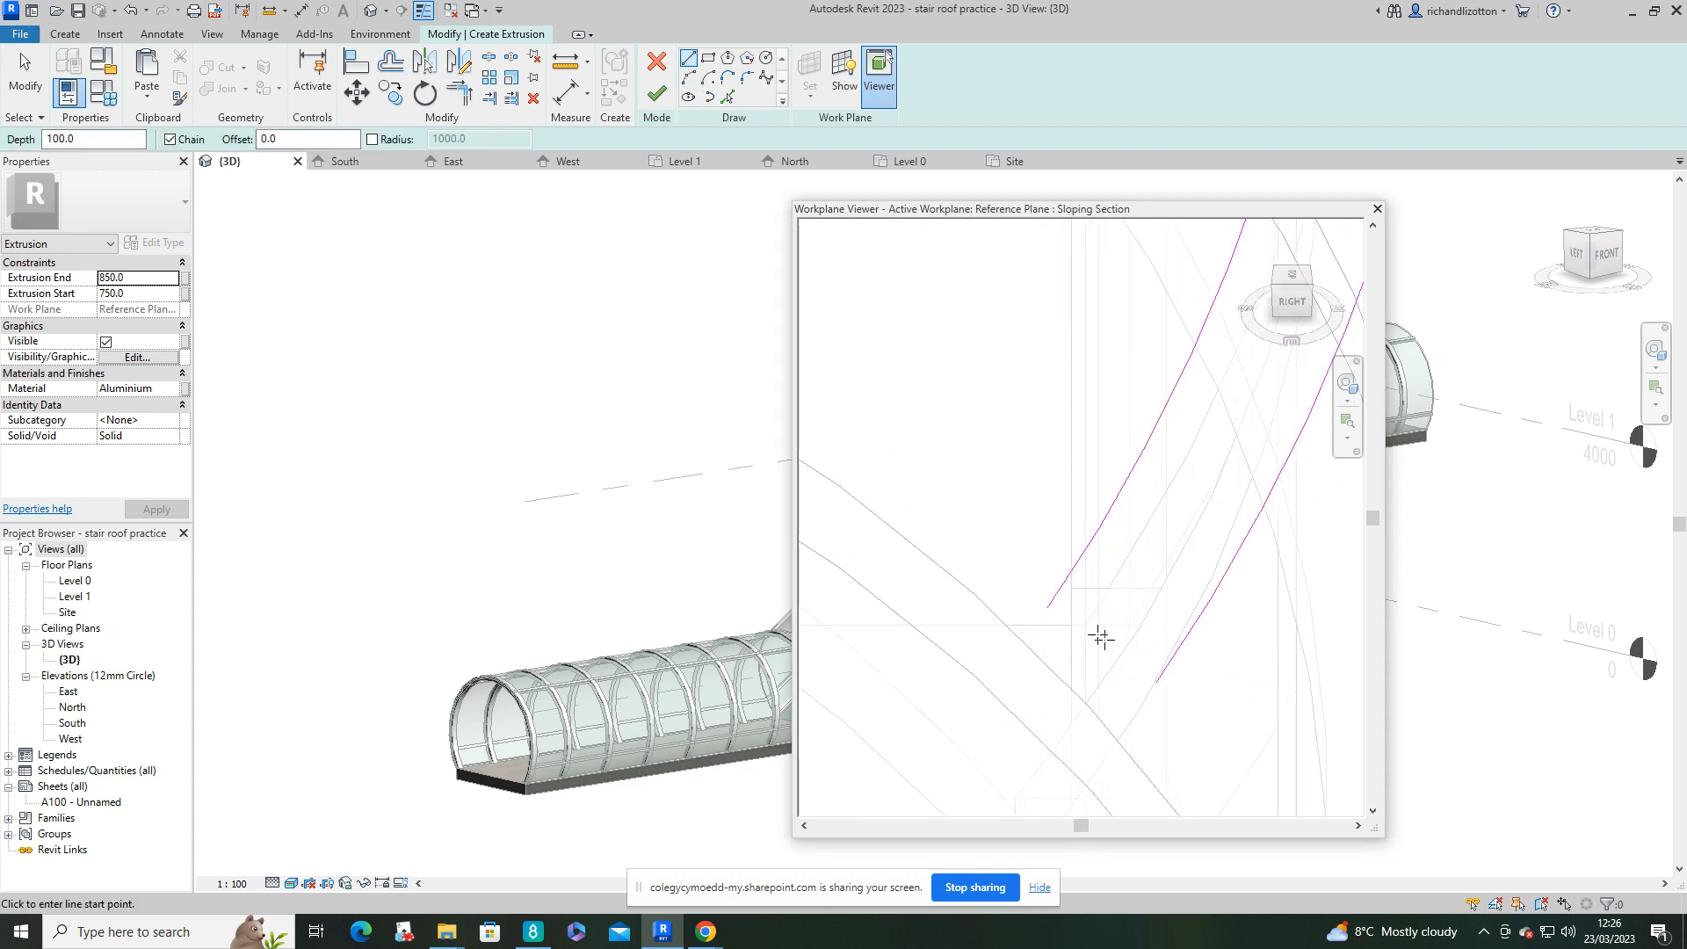
pyautogui.click(1046, 608)
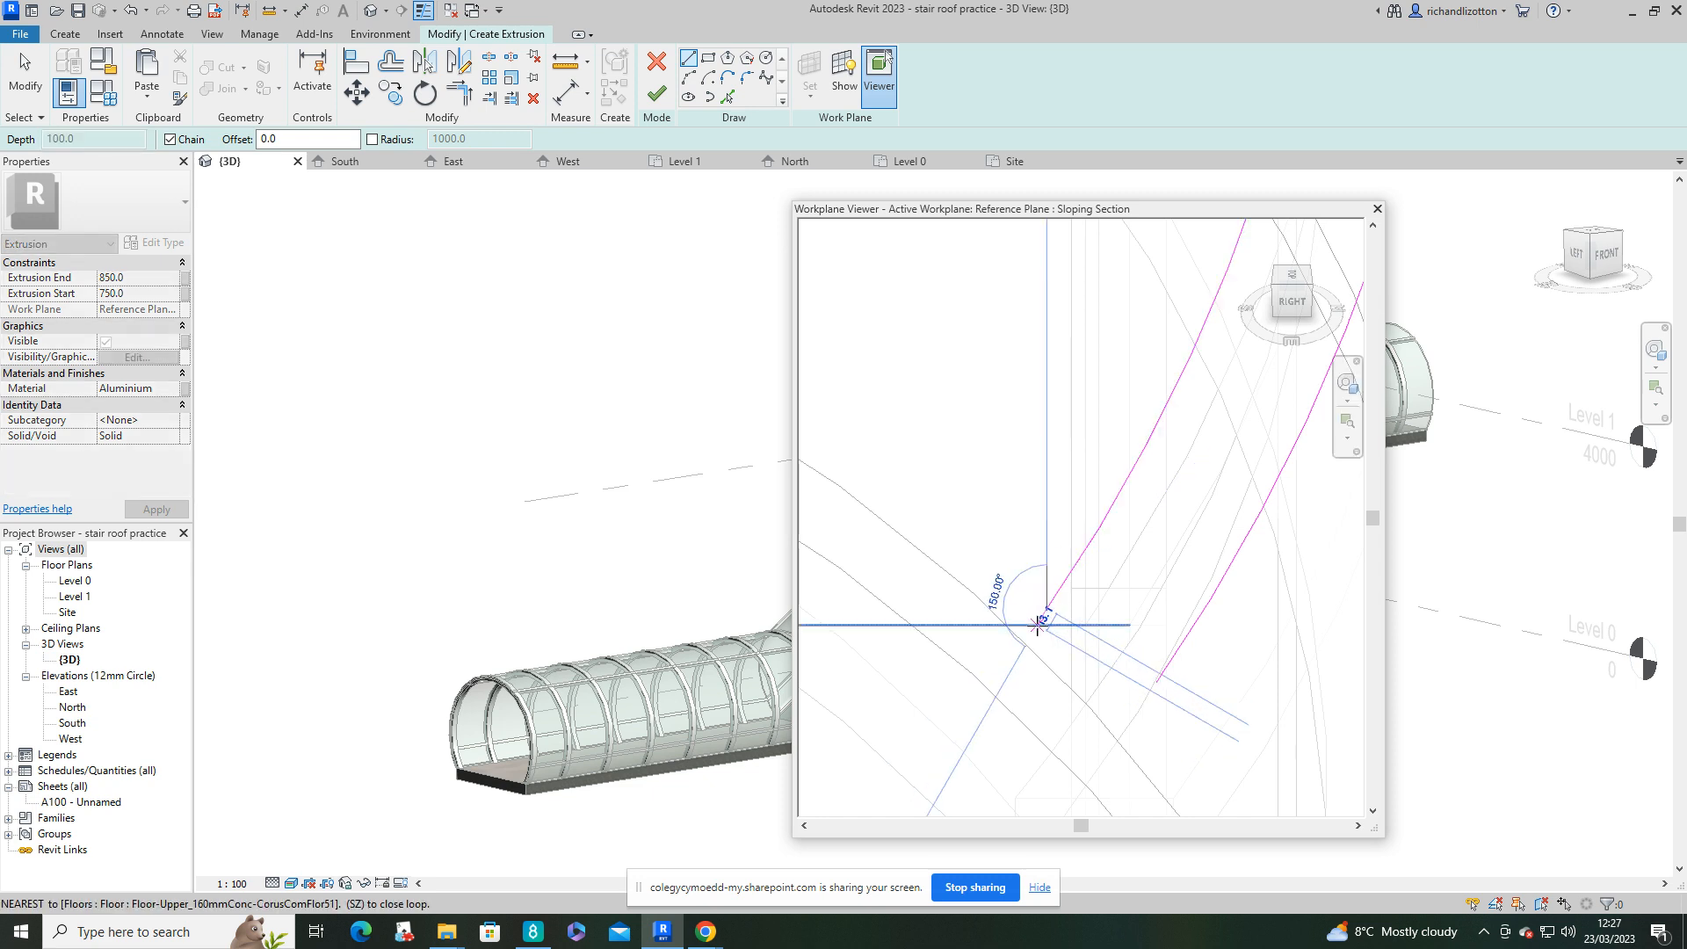
pyautogui.click(1035, 626)
pyautogui.click(1178, 626)
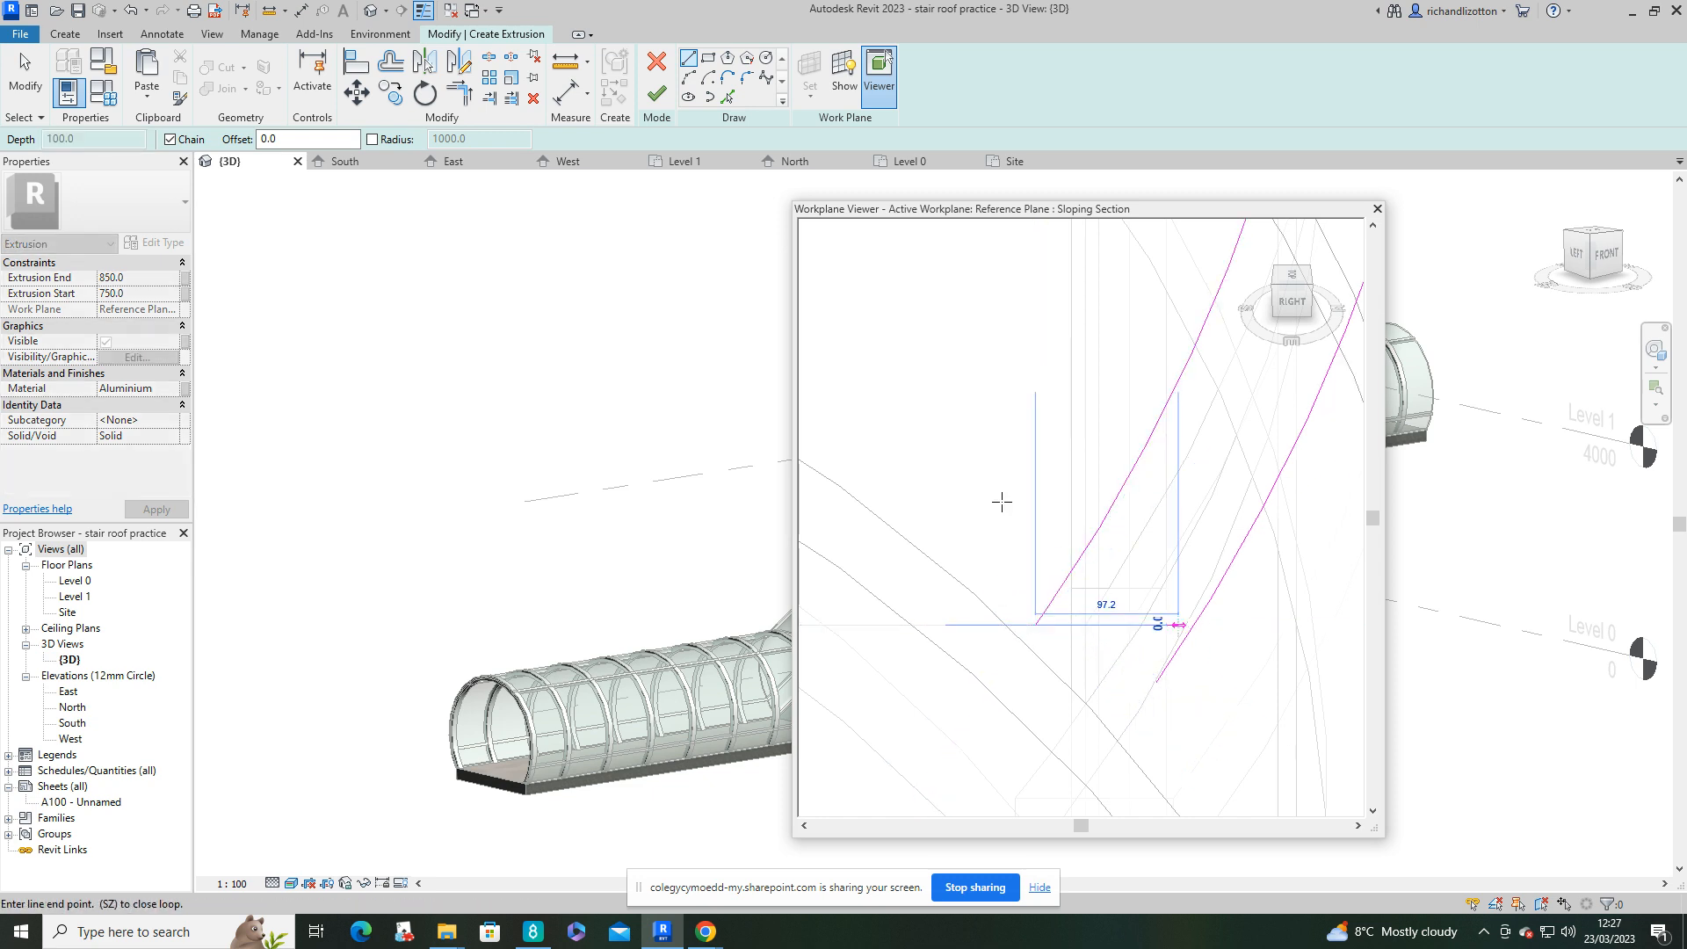
# Step: Trim the right base line and the outer arc to a corner and finish the extrusion sketch
pyautogui.press('t')
pyautogui.press('r')
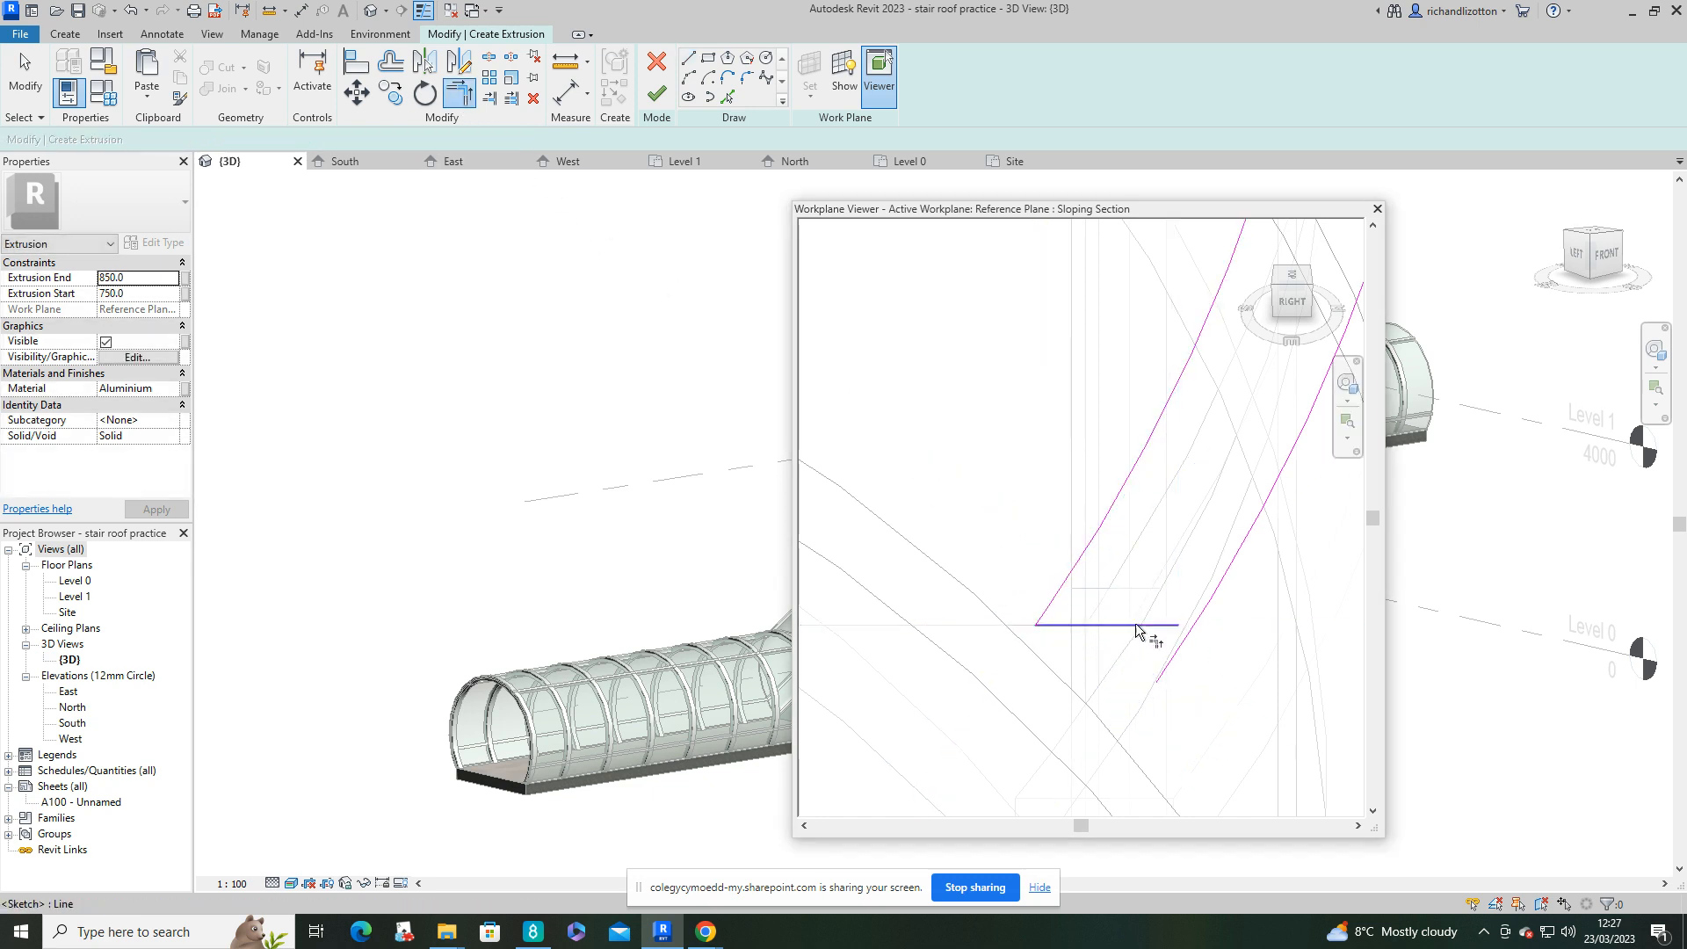
pyautogui.click(1137, 625)
pyautogui.click(1222, 593)
pyautogui.scroll(-4, 1236, 682)
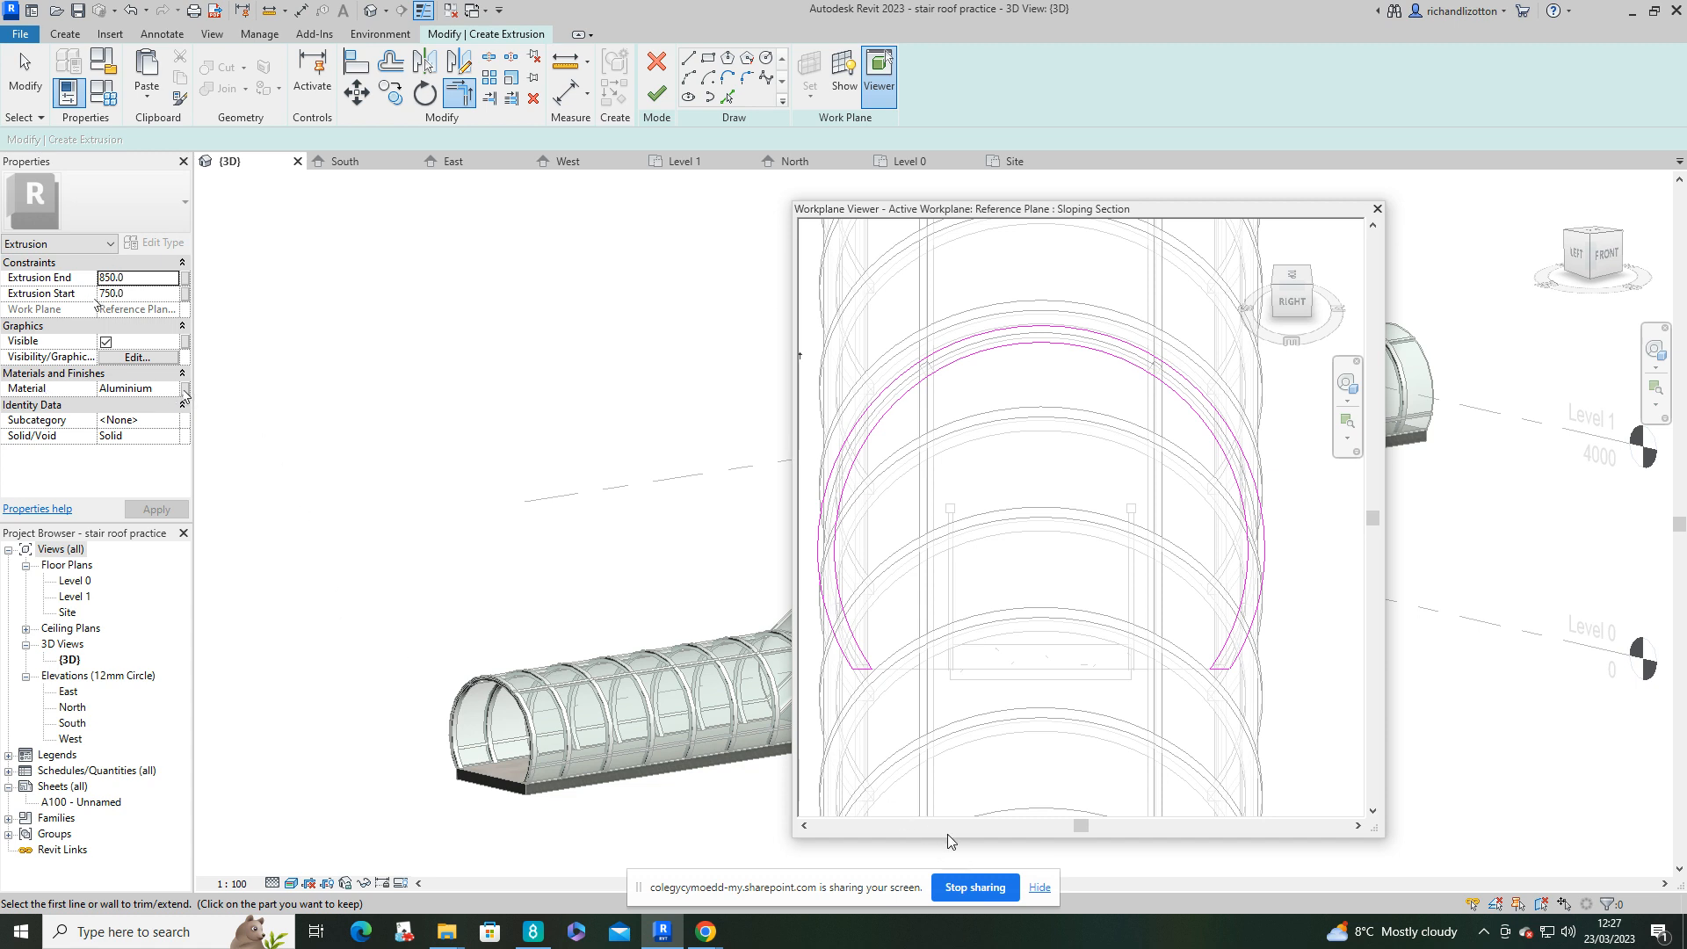
pyautogui.click(658, 95)
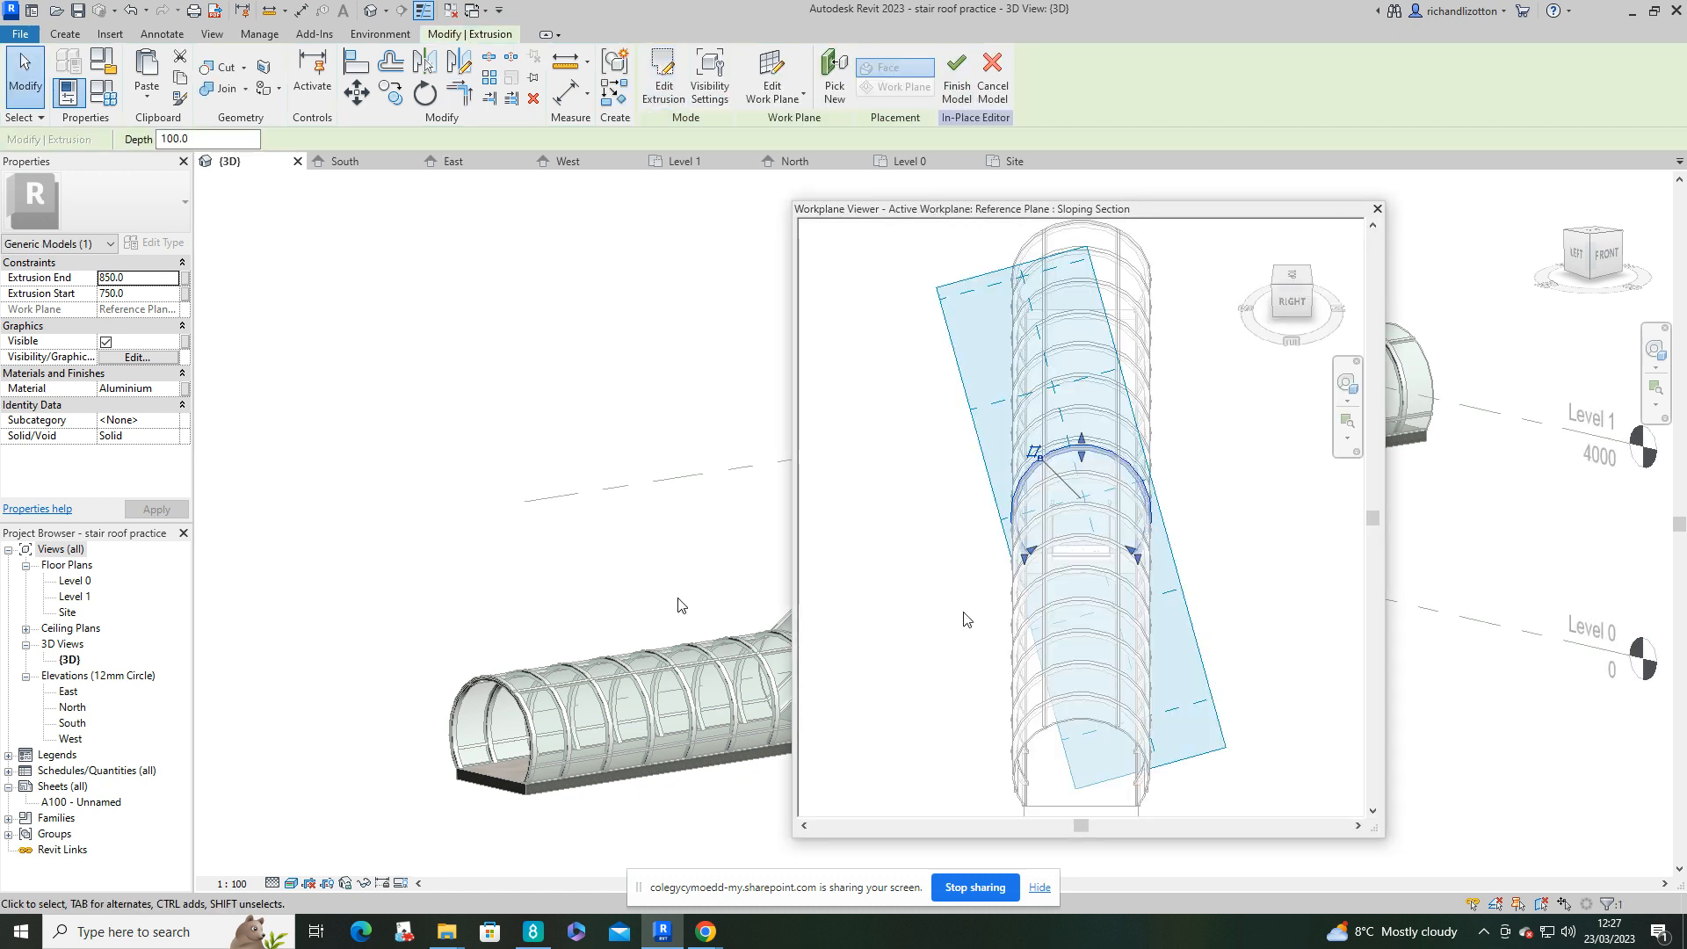
# Step: Open the South elevation framed on the new roof frame and close the work plane viewer
pyautogui.moveTo(907, 218); pyautogui.dragTo(1292, 222)
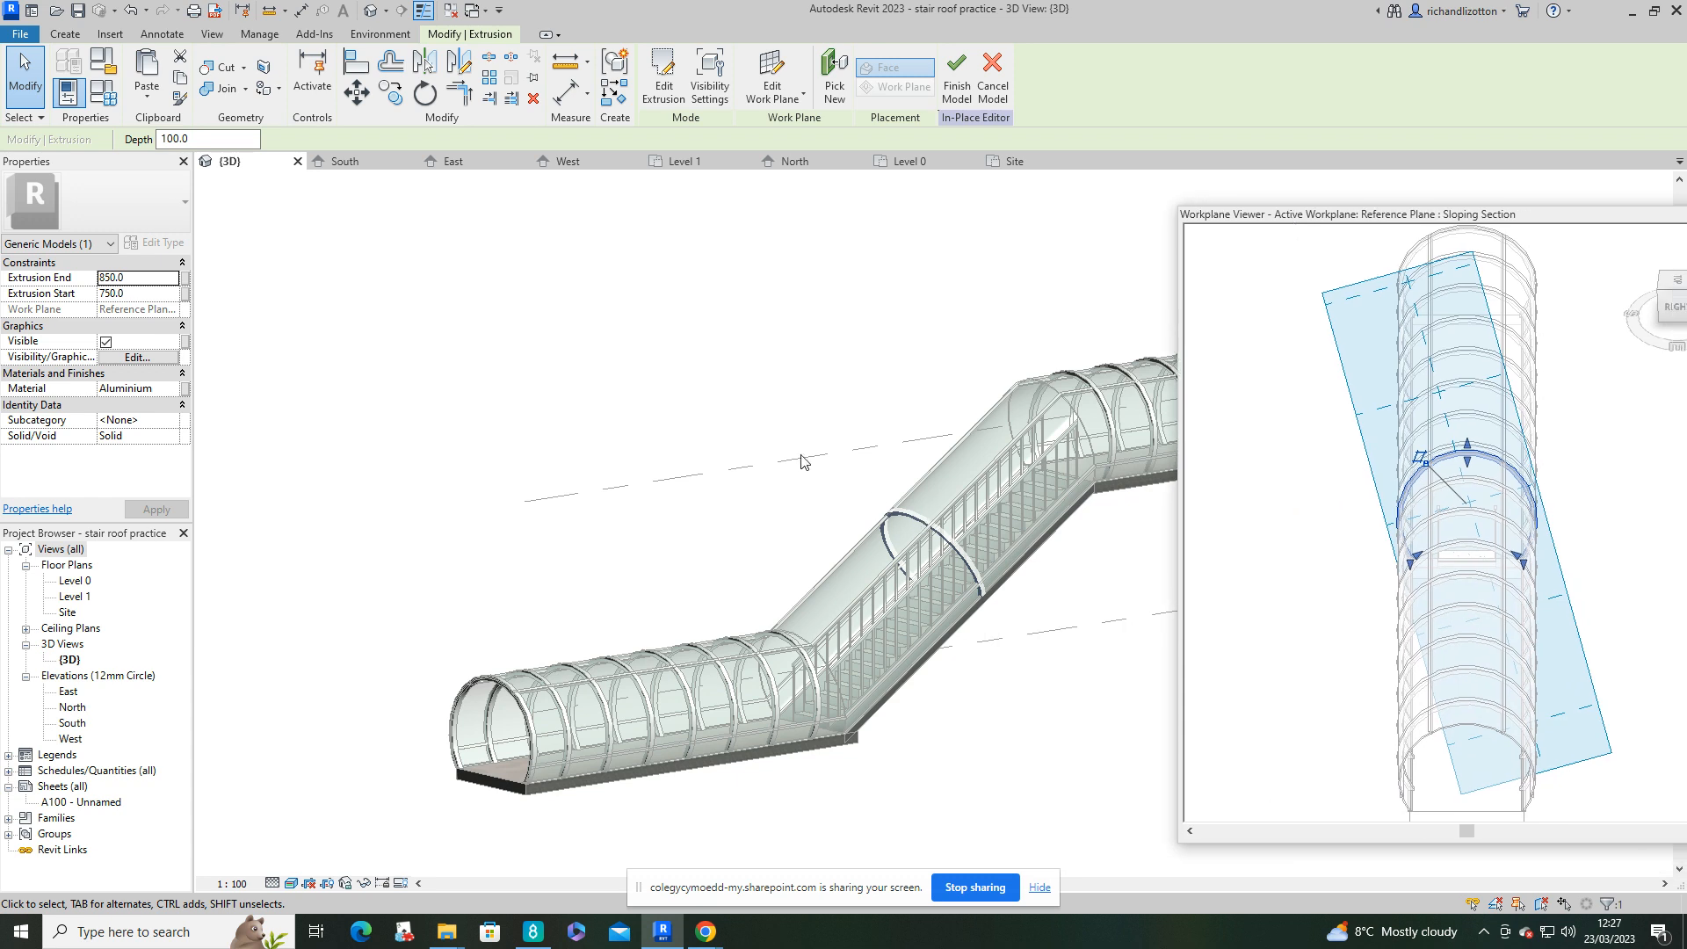
pyautogui.click(360, 165)
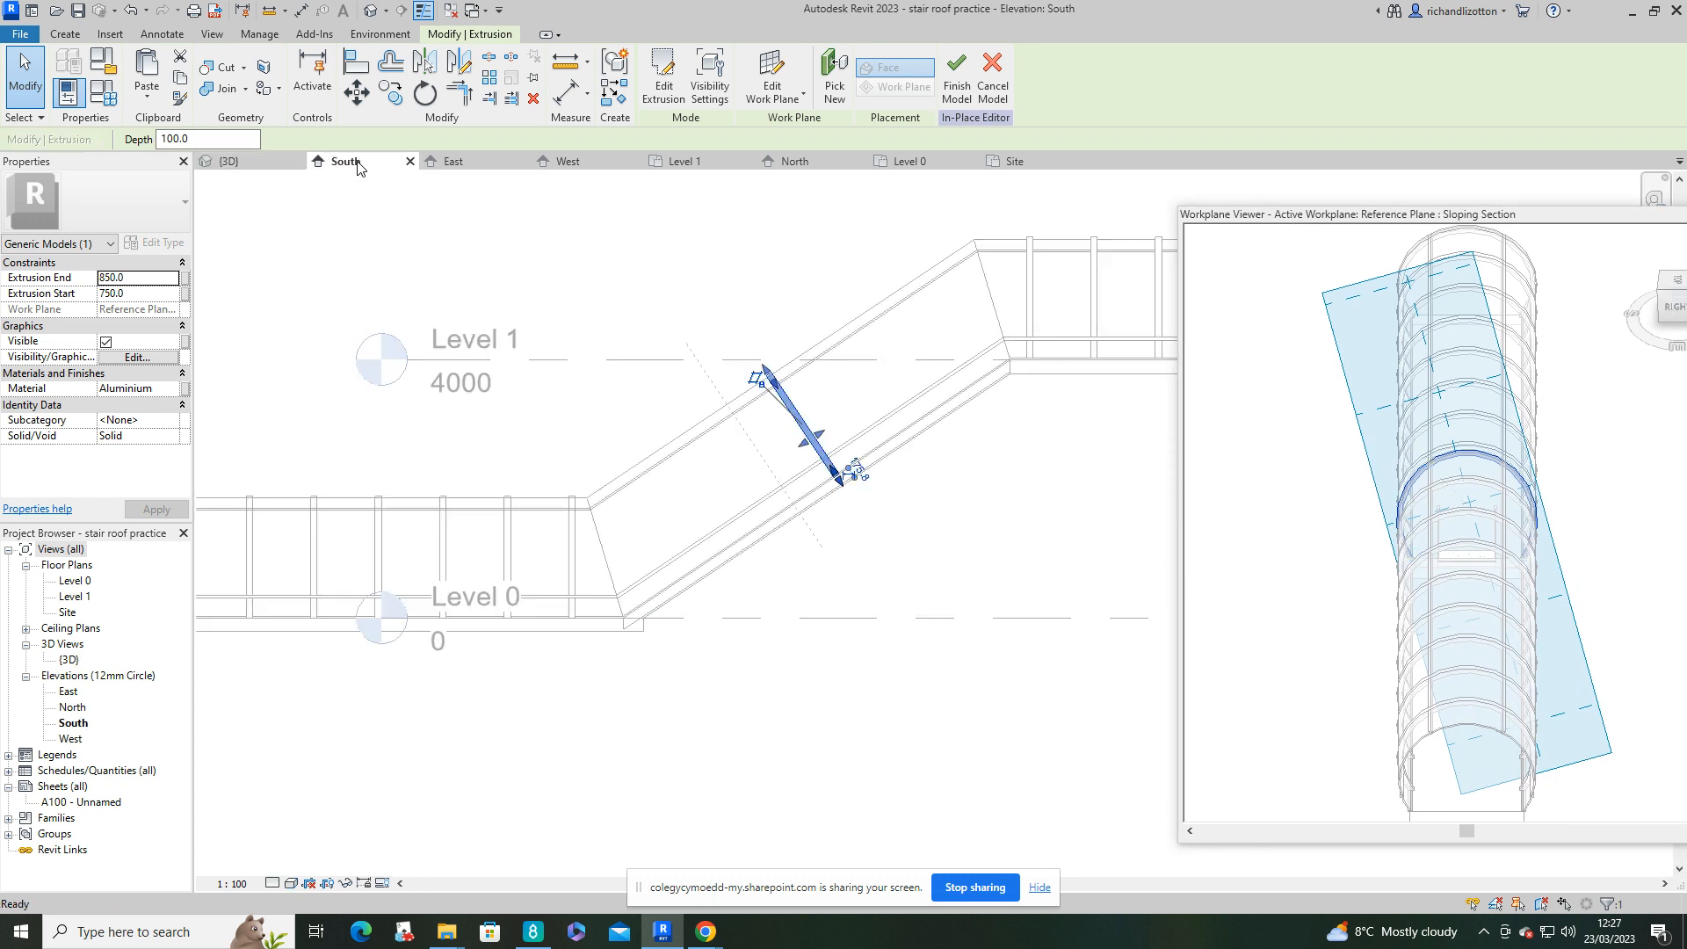
pyautogui.scroll(3, 828, 387)
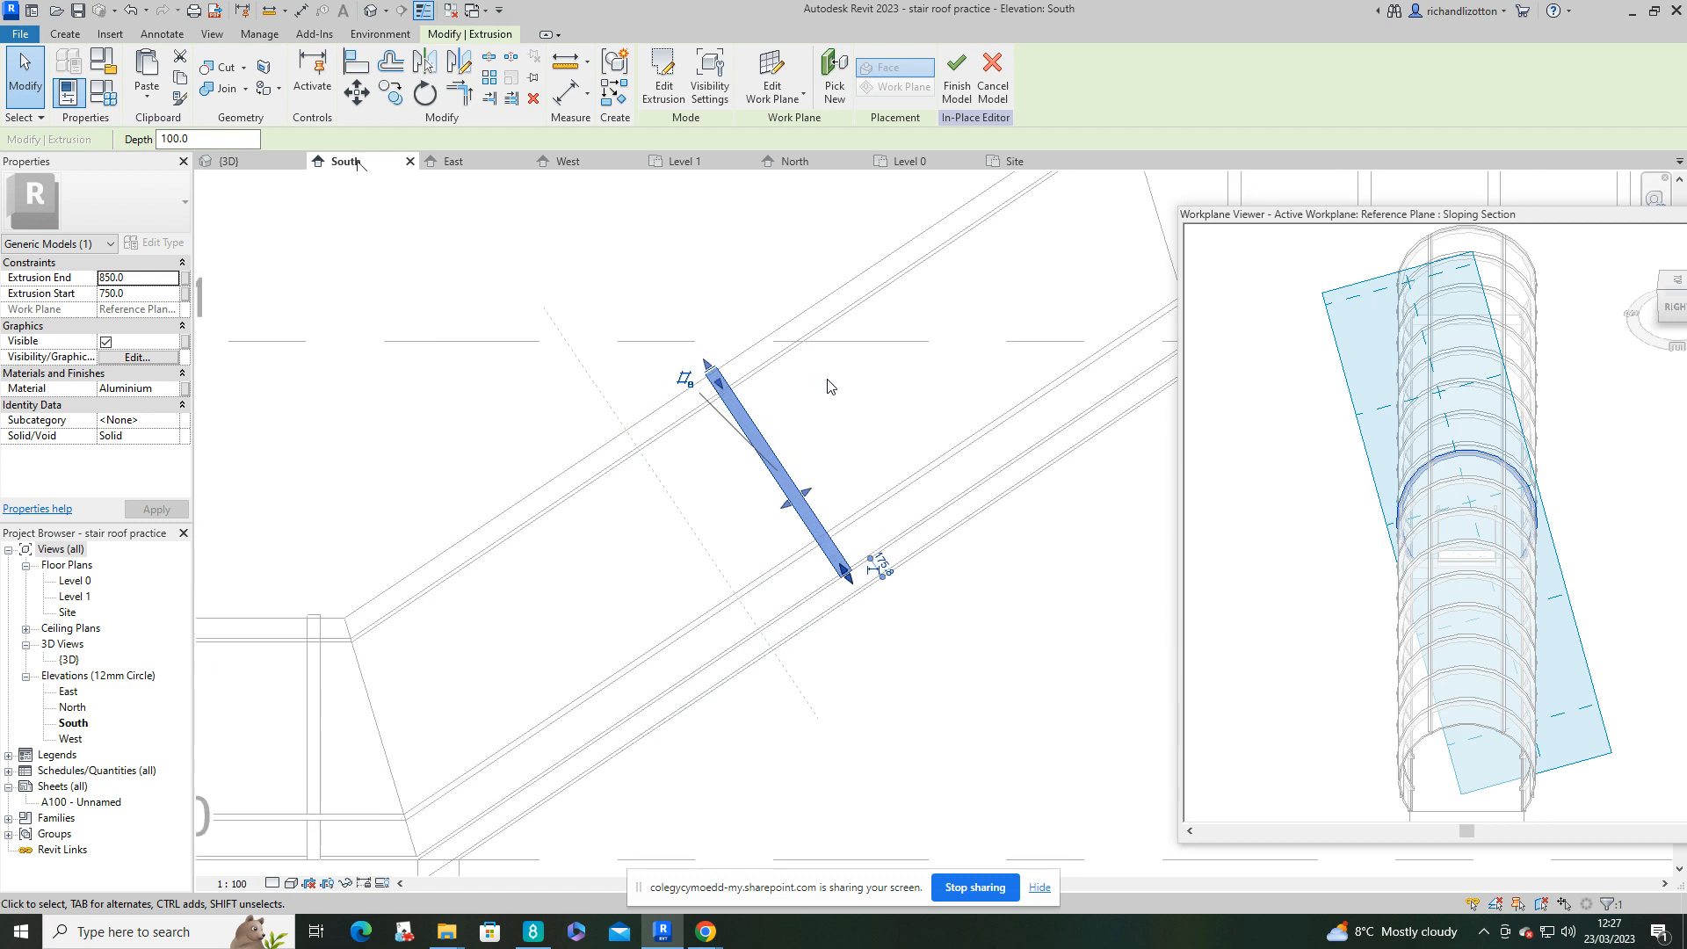
pyautogui.moveTo(1415, 215); pyautogui.dragTo(1120, 225)
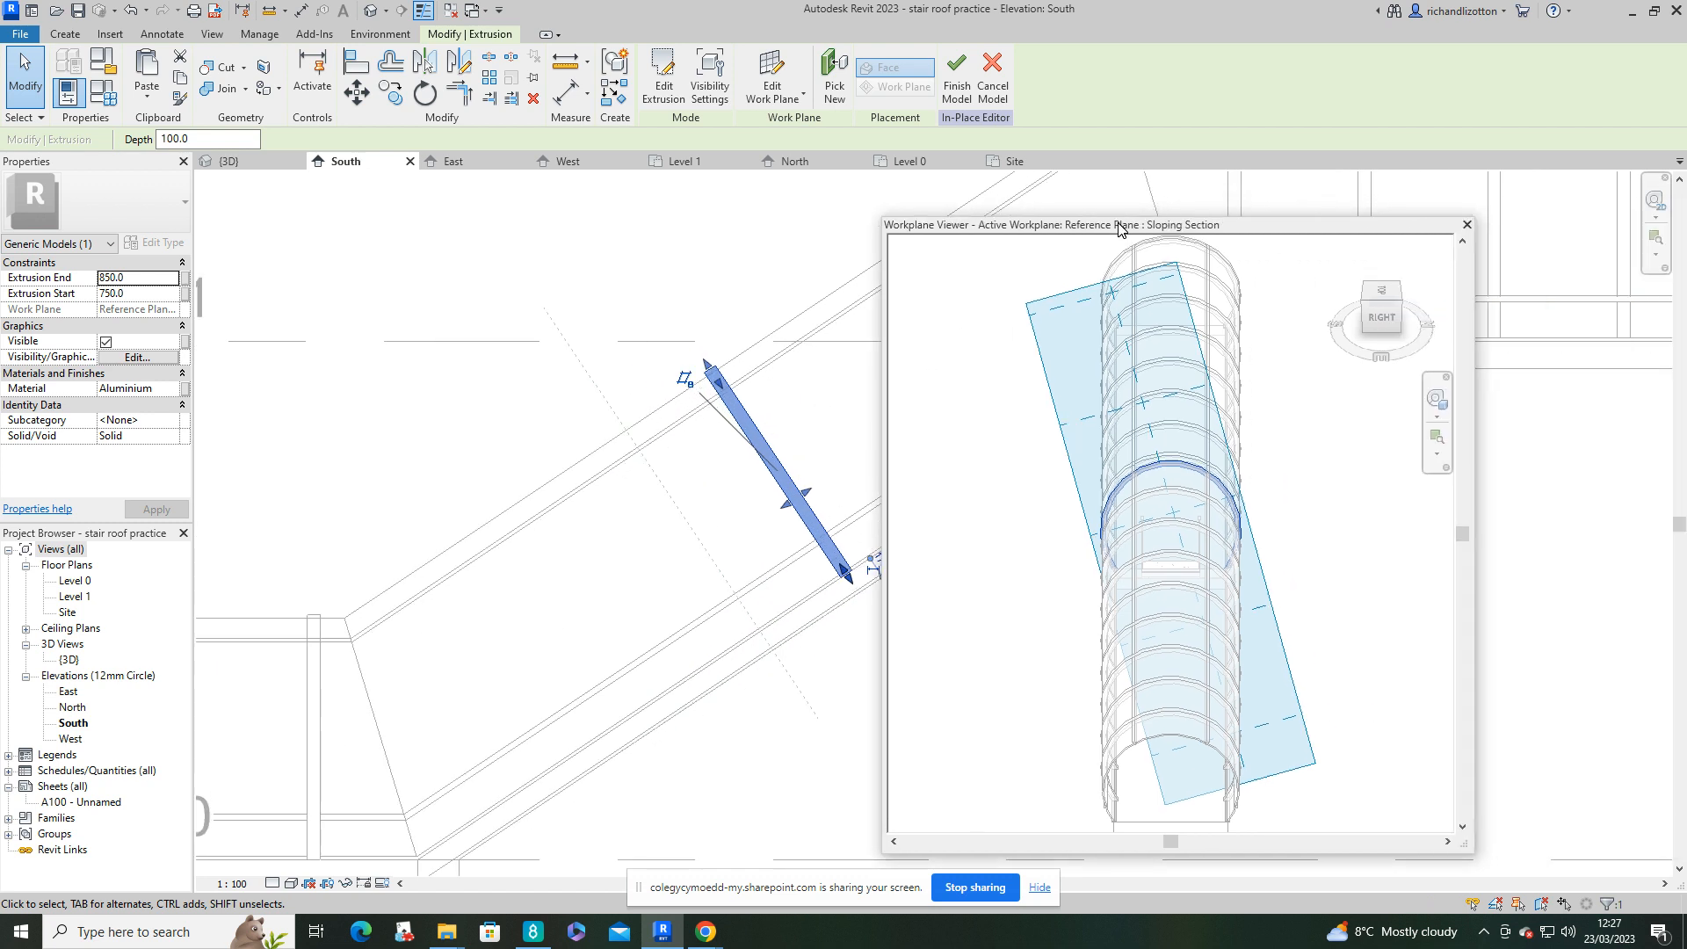
pyautogui.click(1468, 225)
pyautogui.moveTo(631, 393); pyautogui.dragTo(708, 343, button='middle')
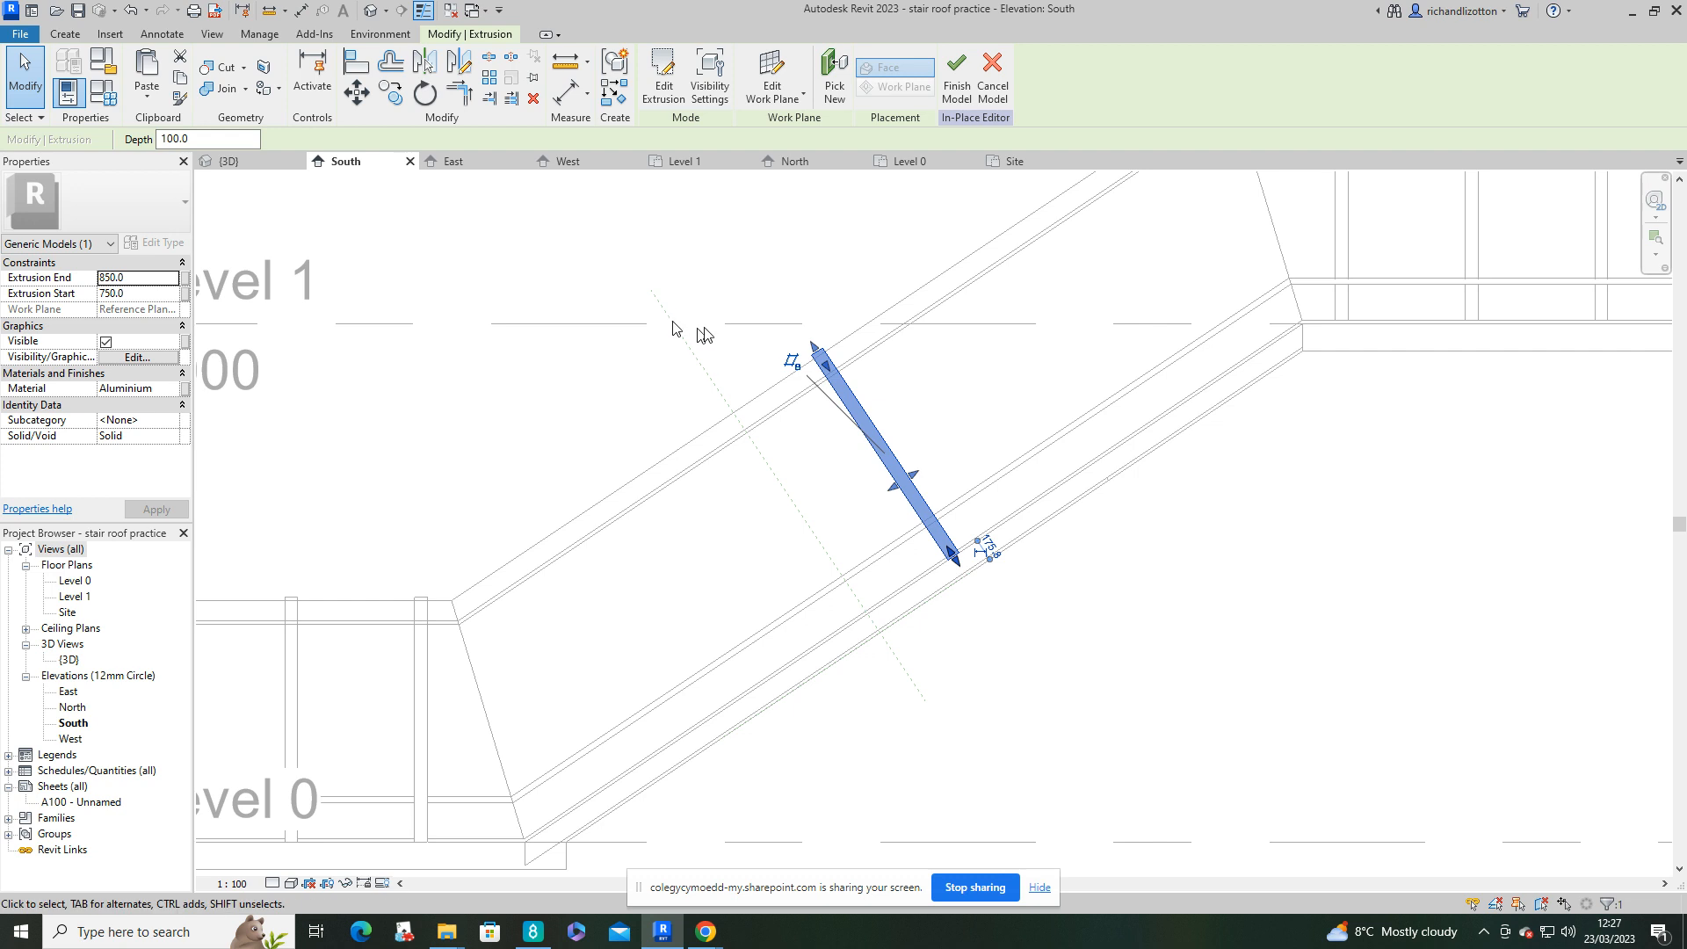
# Step: Make multiple copies of the roof frame extrusion in place, directly on top of the original
pyautogui.press('c')
pyautogui.press('o')
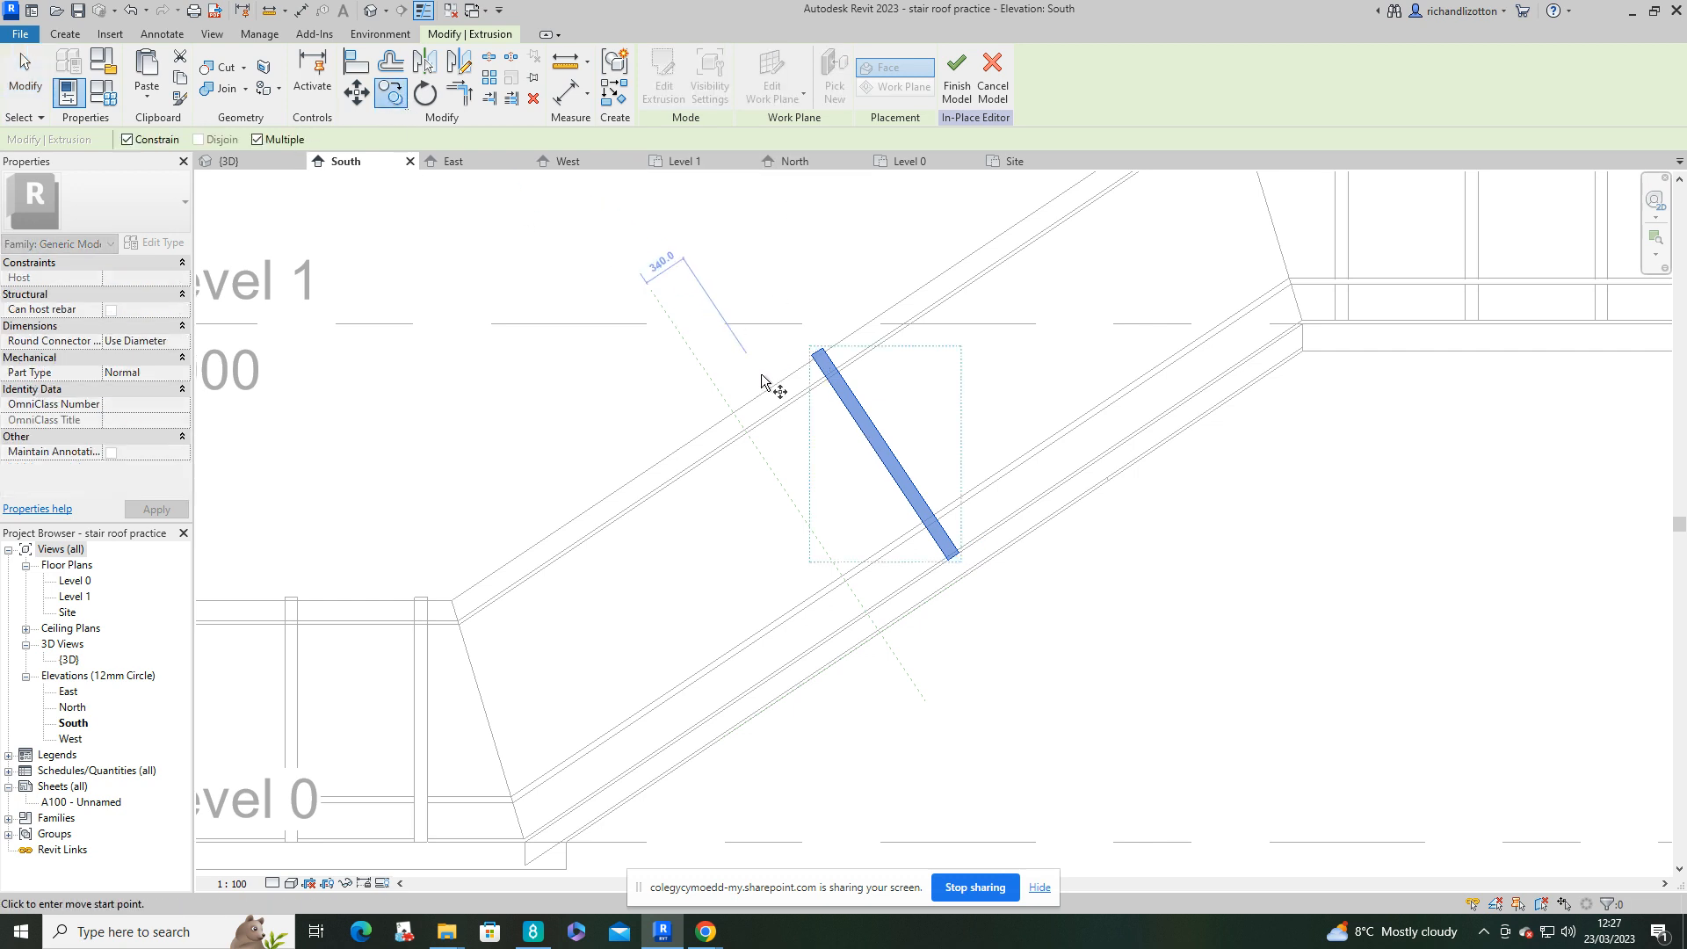
pyautogui.click(880, 459)
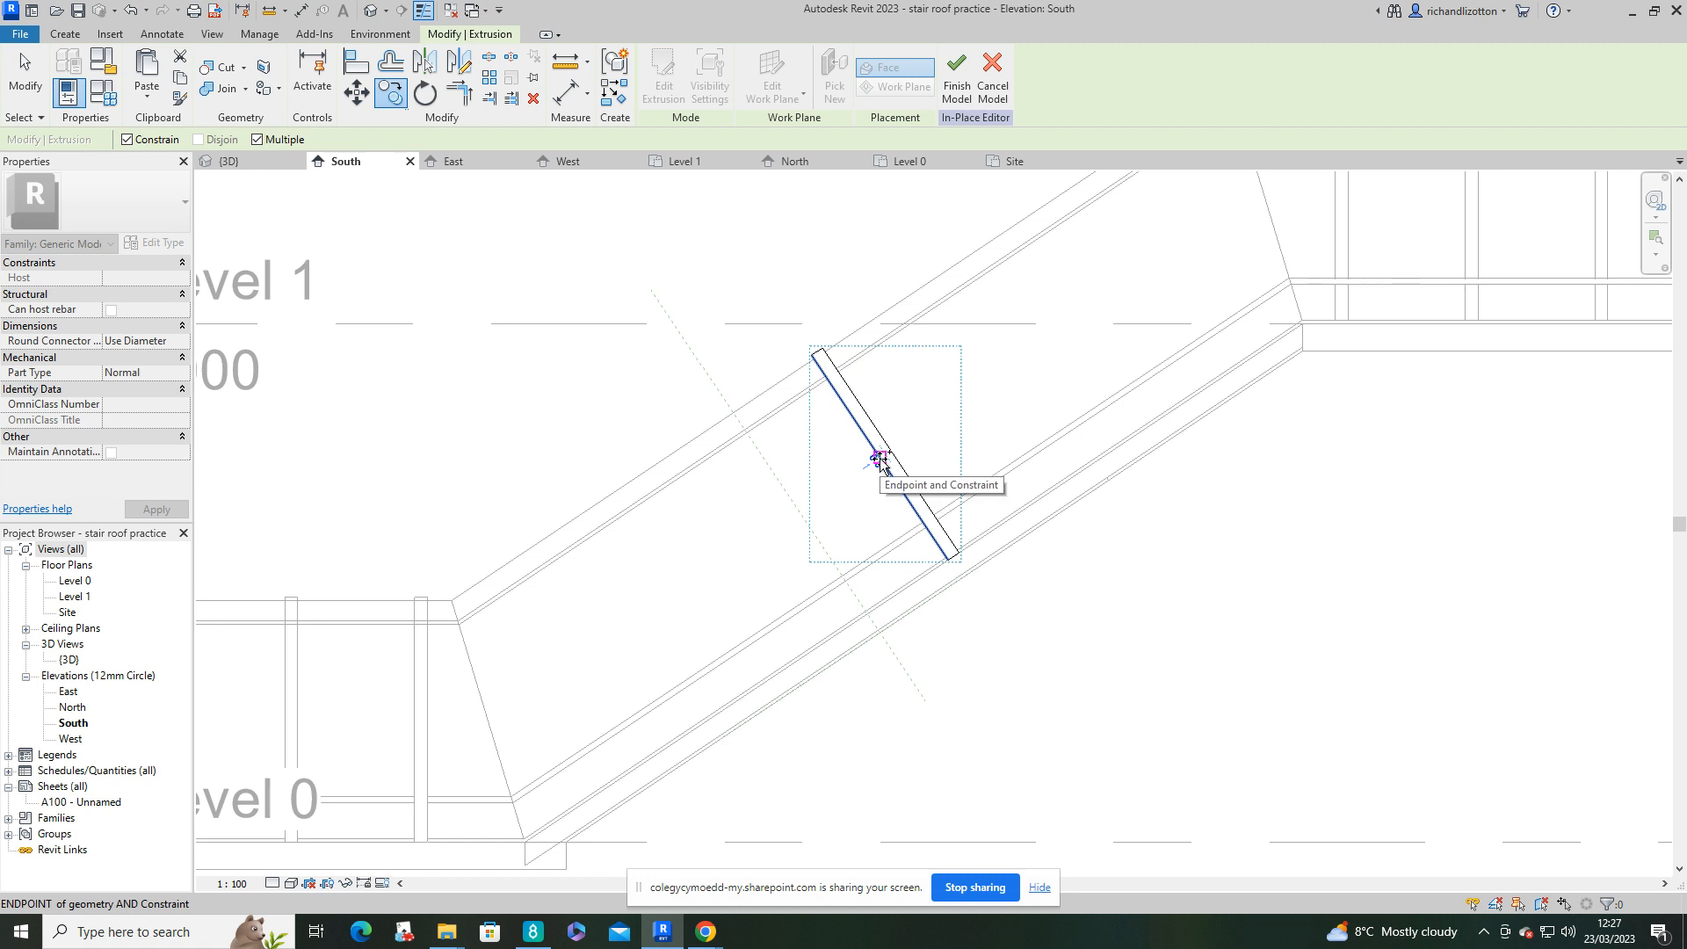
pyautogui.press('Escape')
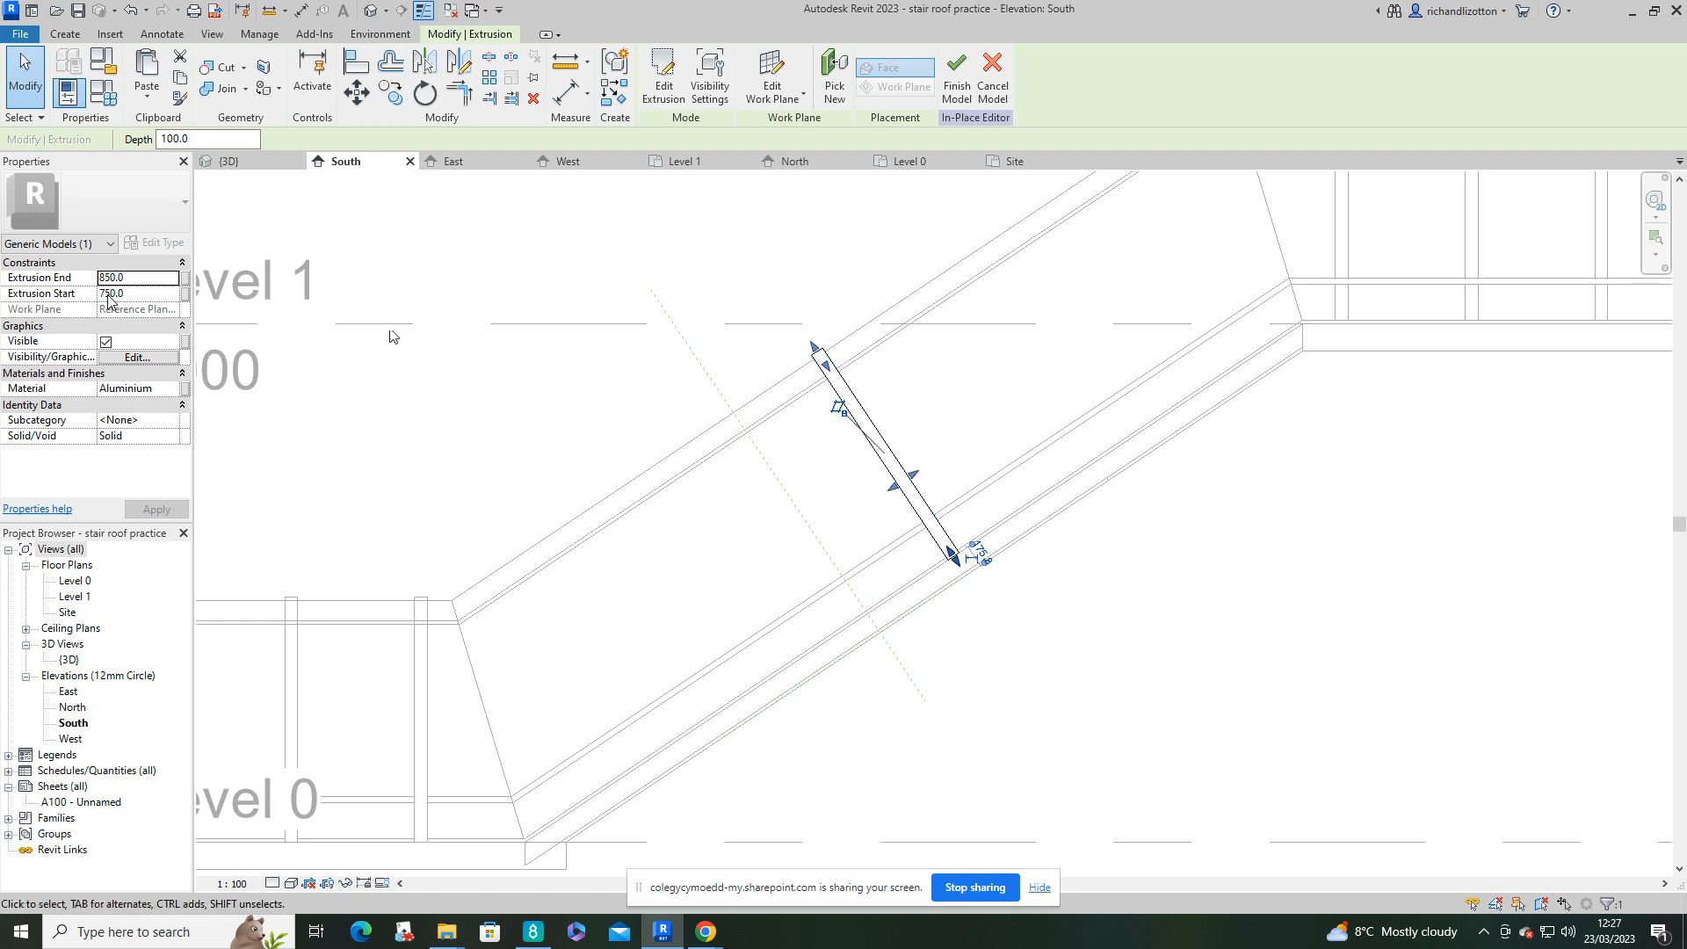
# Step: Move one frame copy up the slope by setting its extrusion start to 1750 mm and end to 1850 mm
pyautogui.moveTo(96, 294); pyautogui.dragTo(99, 294)
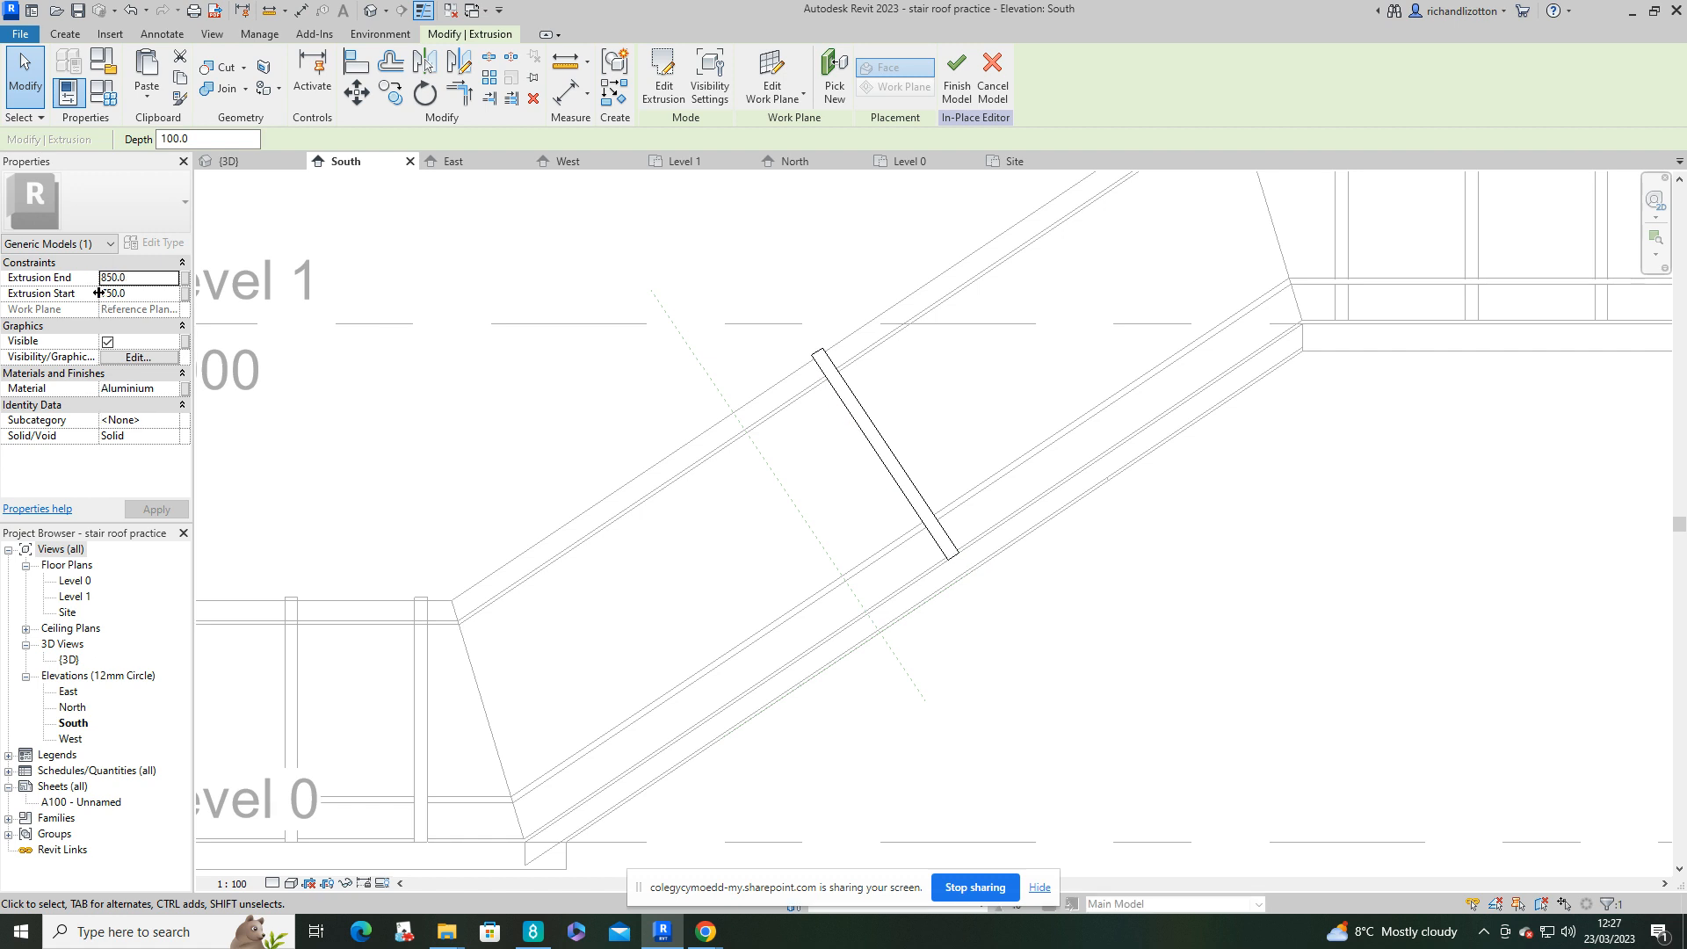
pyautogui.click(102, 294)
pyautogui.write('1')
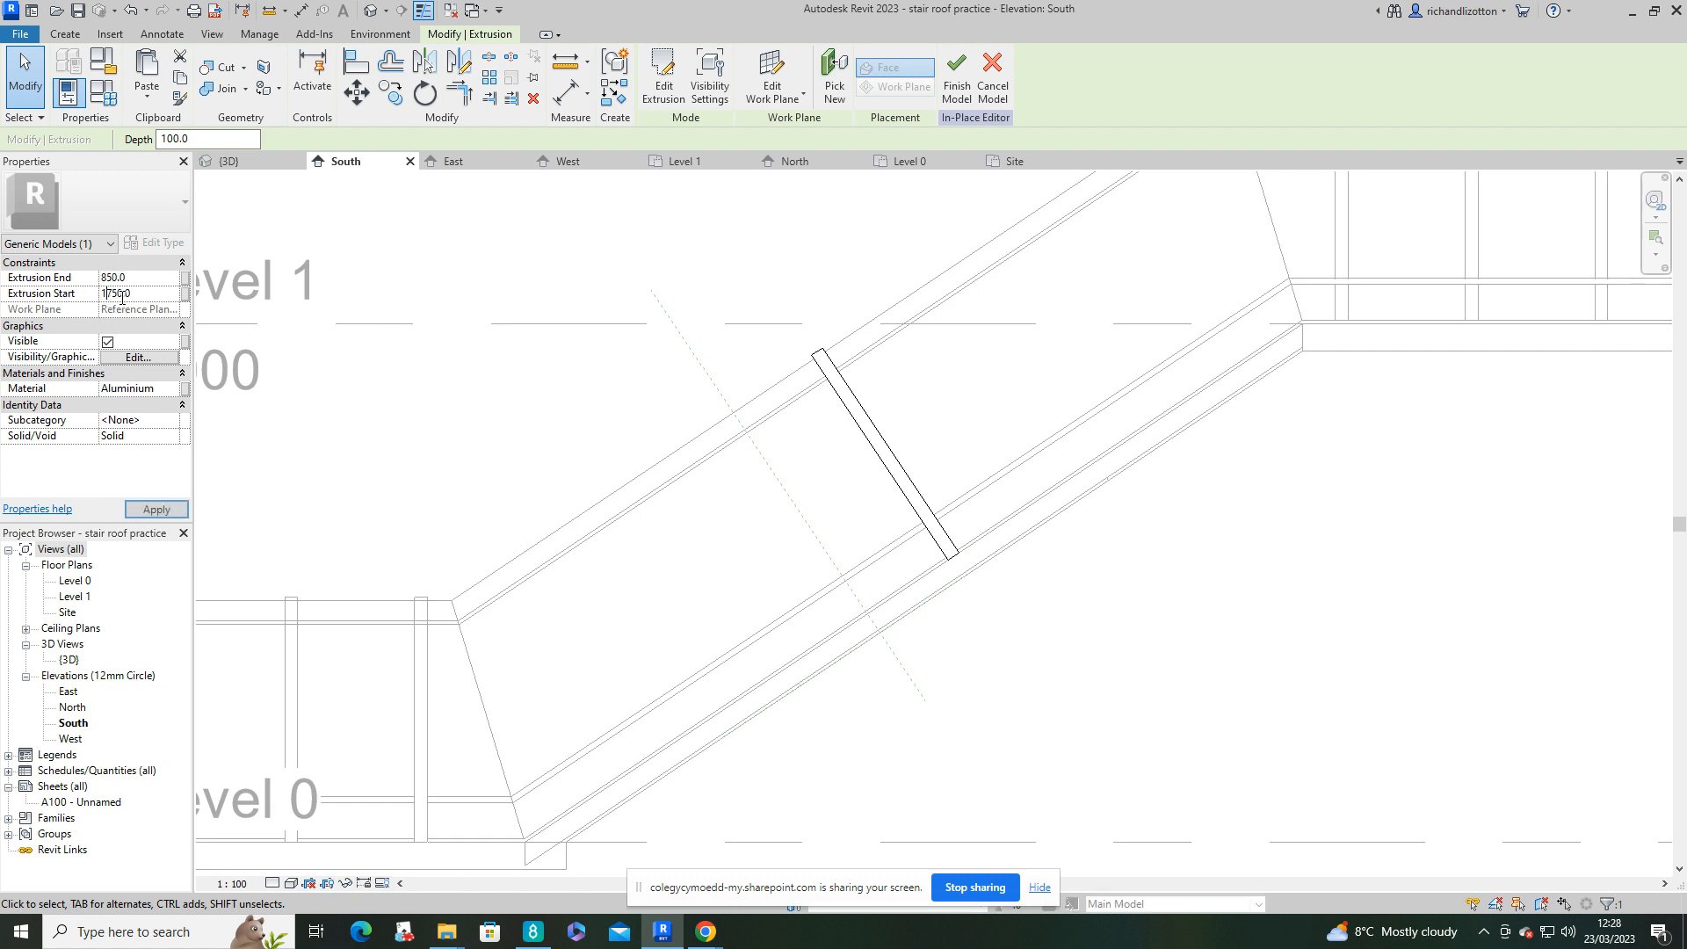
pyautogui.click(102, 277)
pyautogui.write('1')
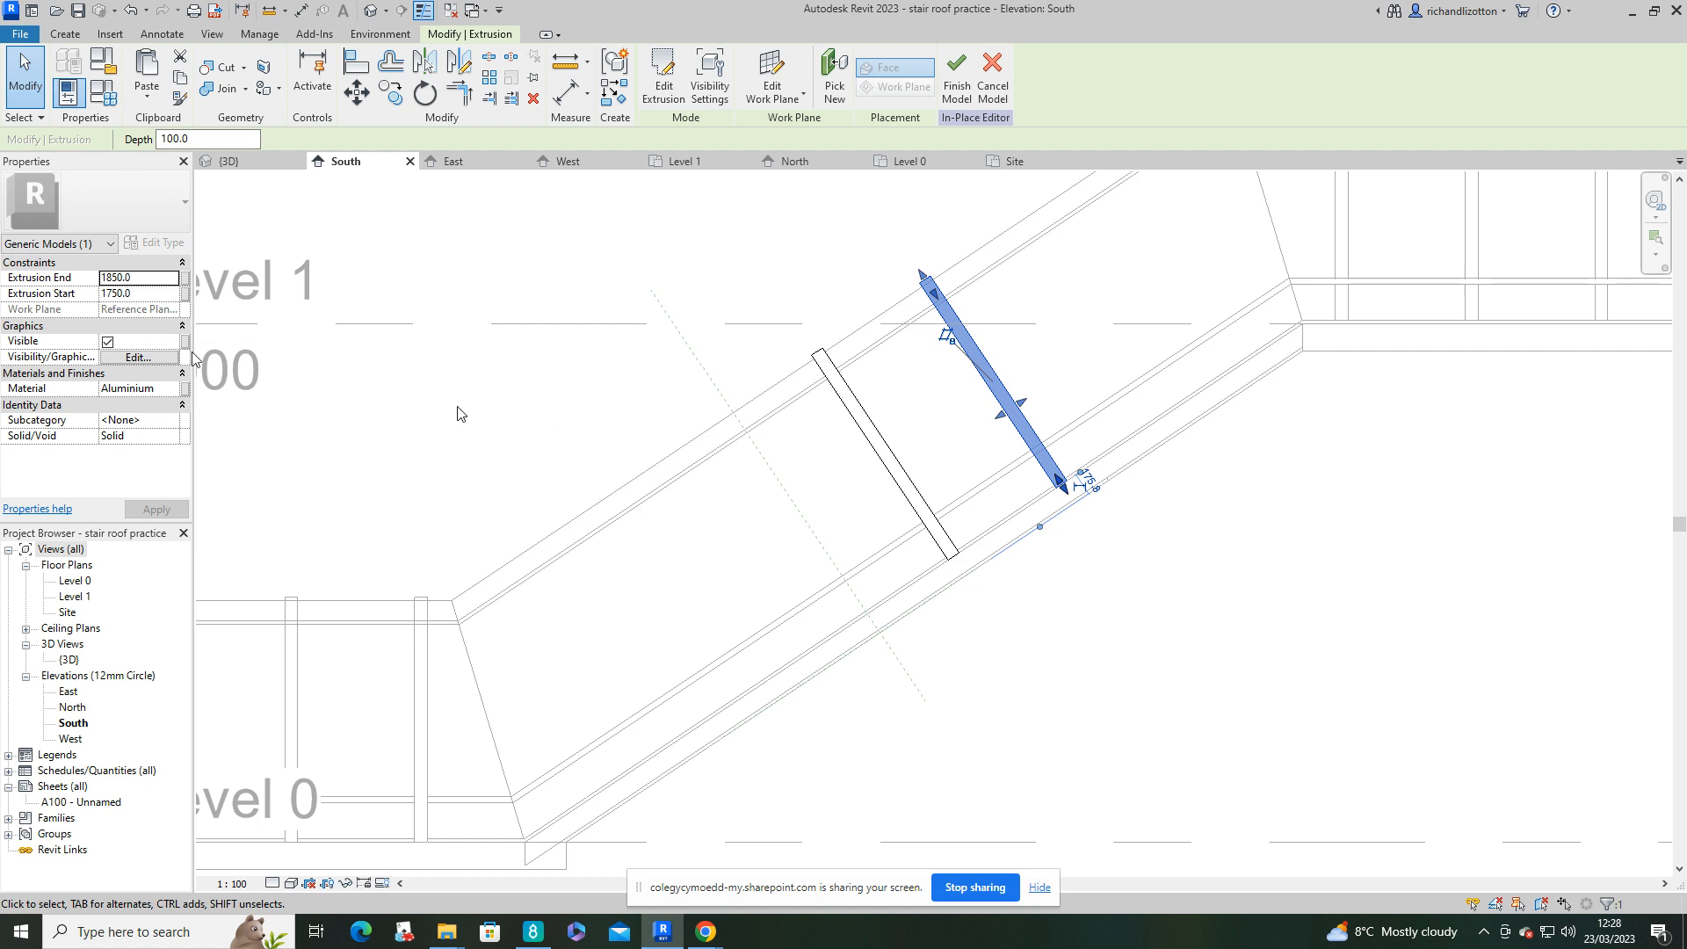
# Step: Select another of the stacked frame copies and set its extrusion start to 2750 mm and end to 2850 mm
pyautogui.hotkey('ctrl', 'z')
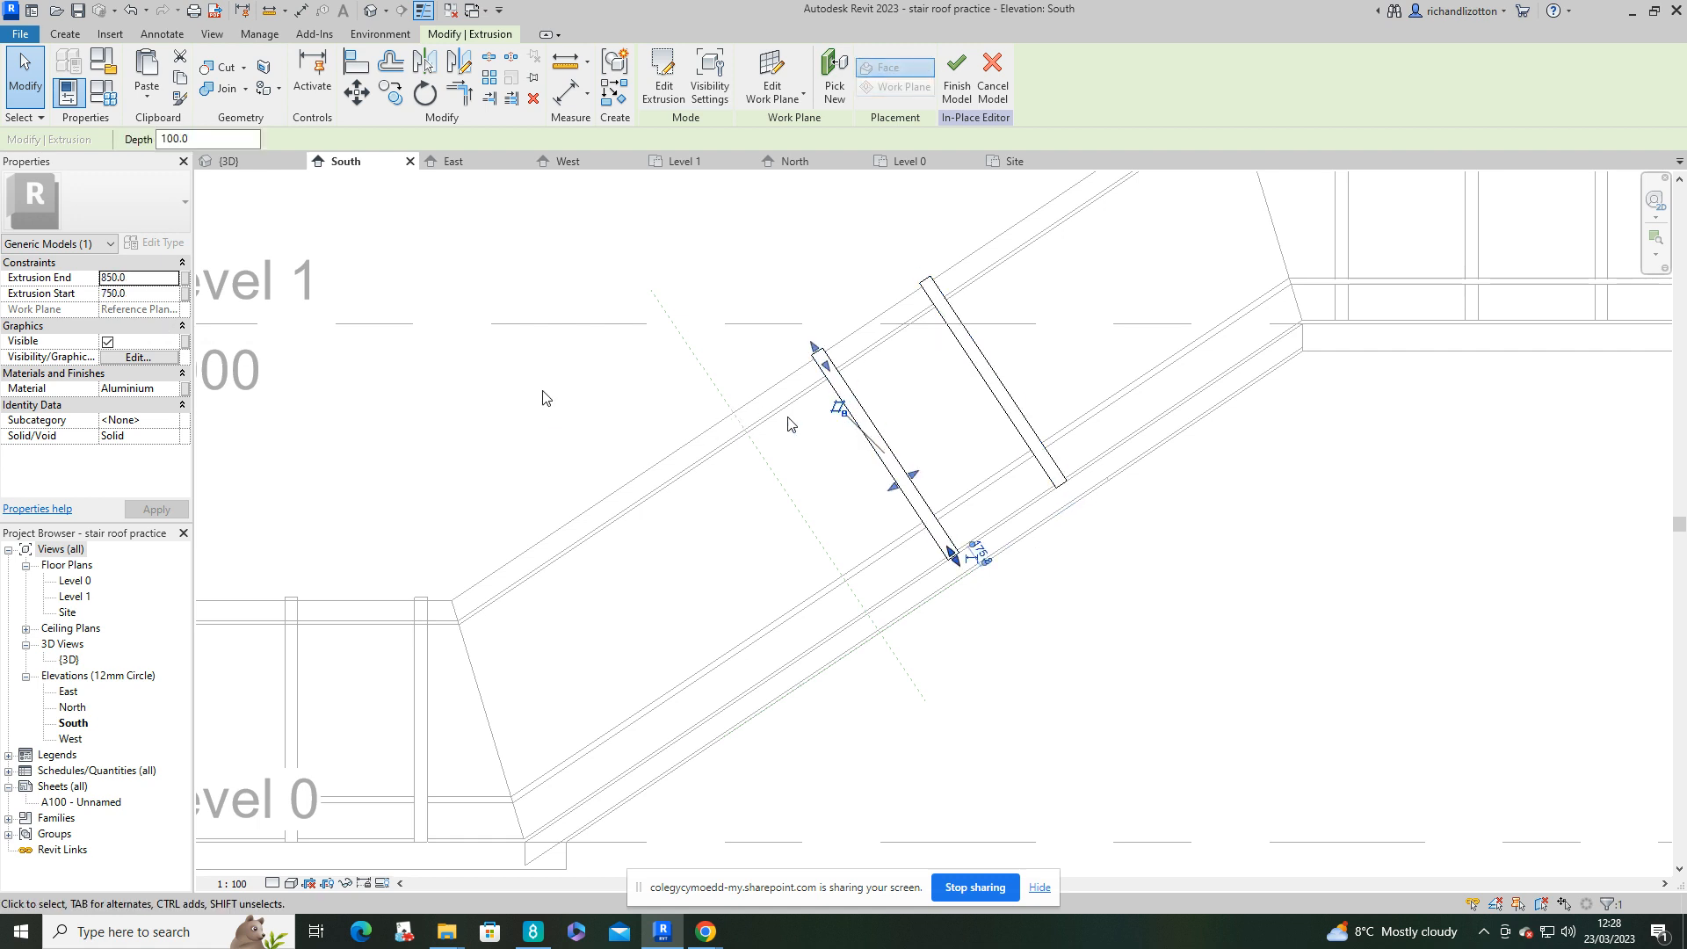
pyautogui.click(102, 294)
pyautogui.write('2')
pyautogui.click(102, 277)
pyautogui.write('2')
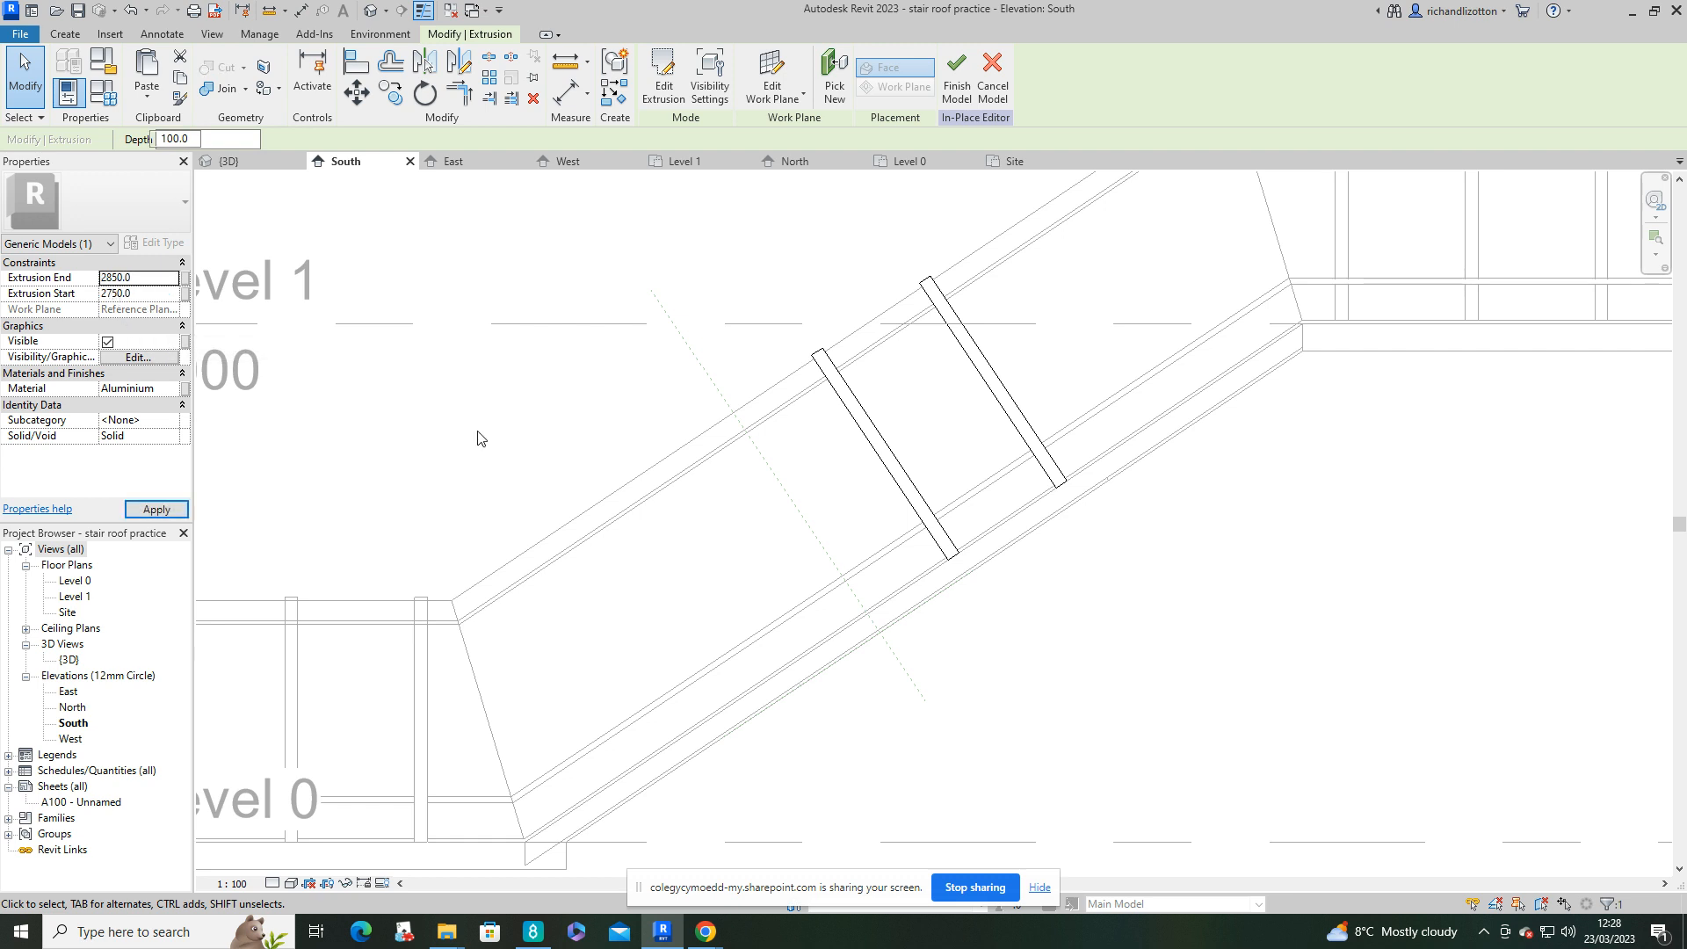
# Step: Select the next stacked frame copy and set its extrusion start to 3750 mm and end to 3850 mm
pyautogui.click(908, 483)
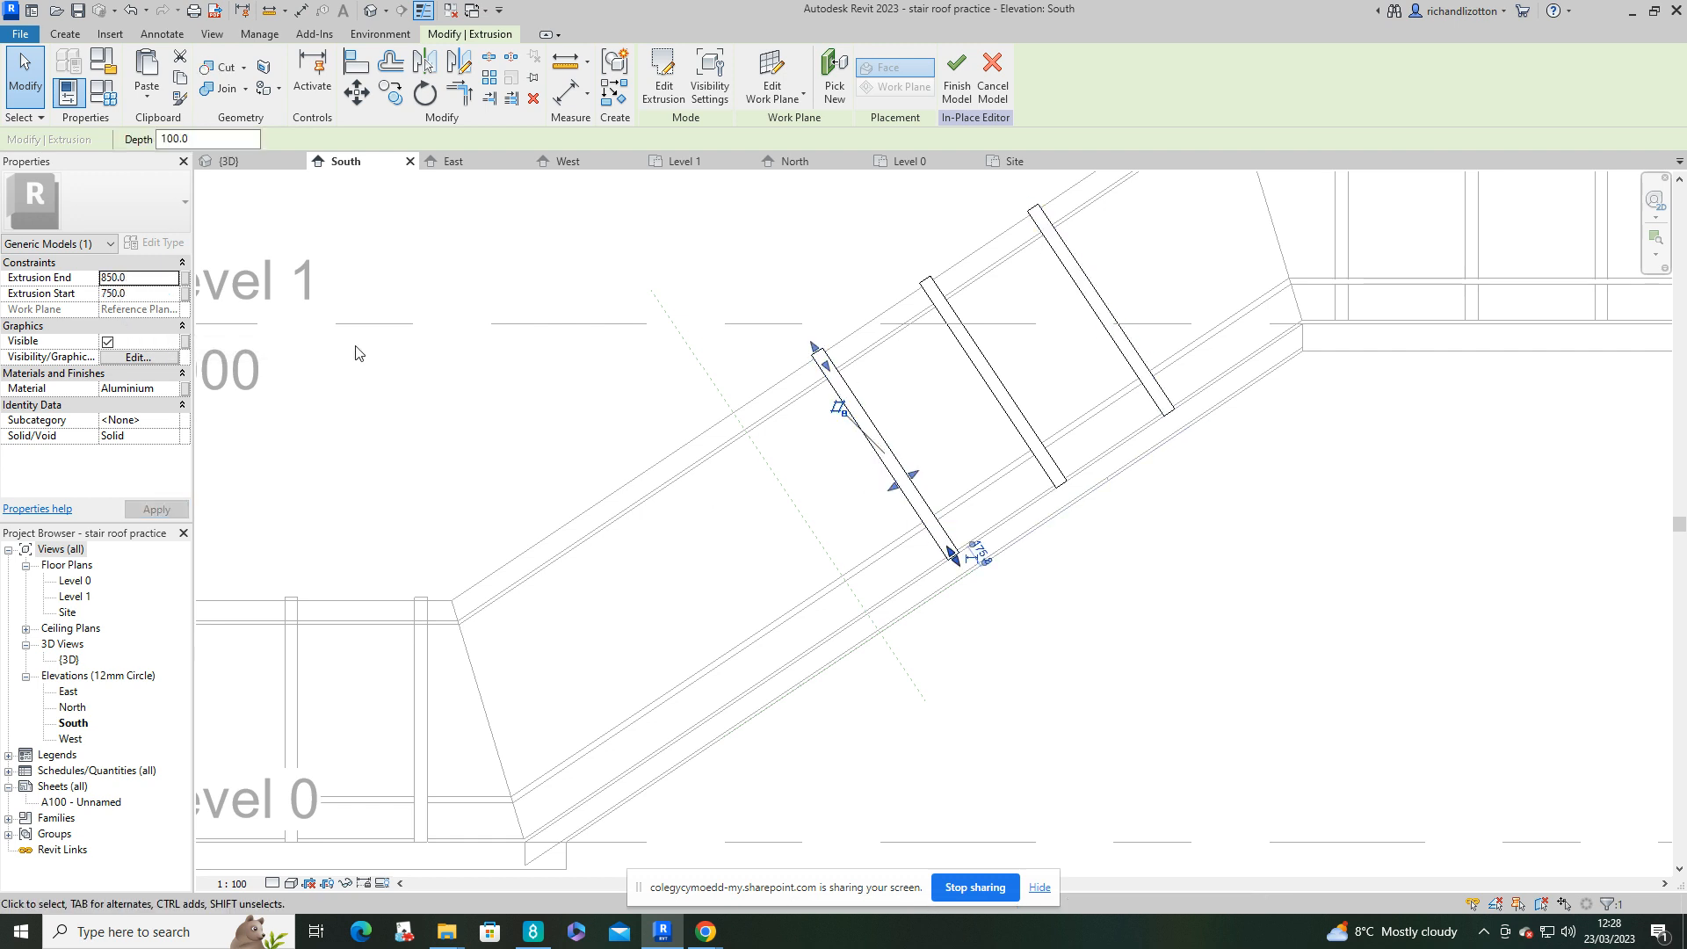
pyautogui.click(102, 293)
pyautogui.write('3')
pyautogui.click(102, 278)
pyautogui.write('3')
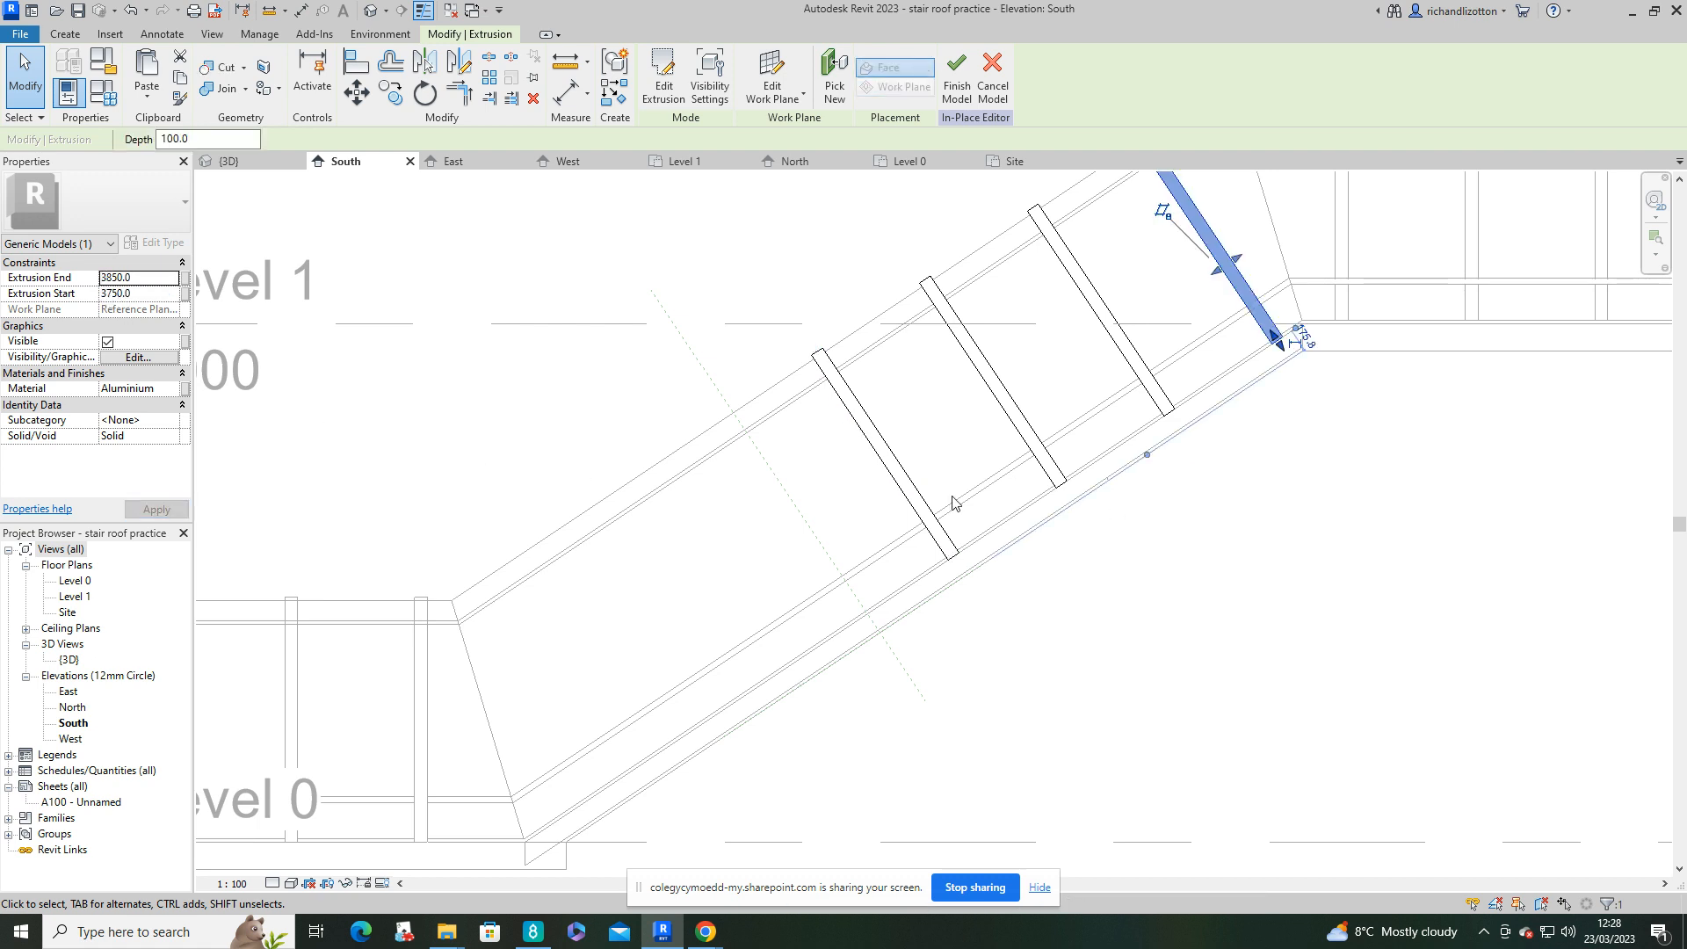
pyautogui.press('Escape')
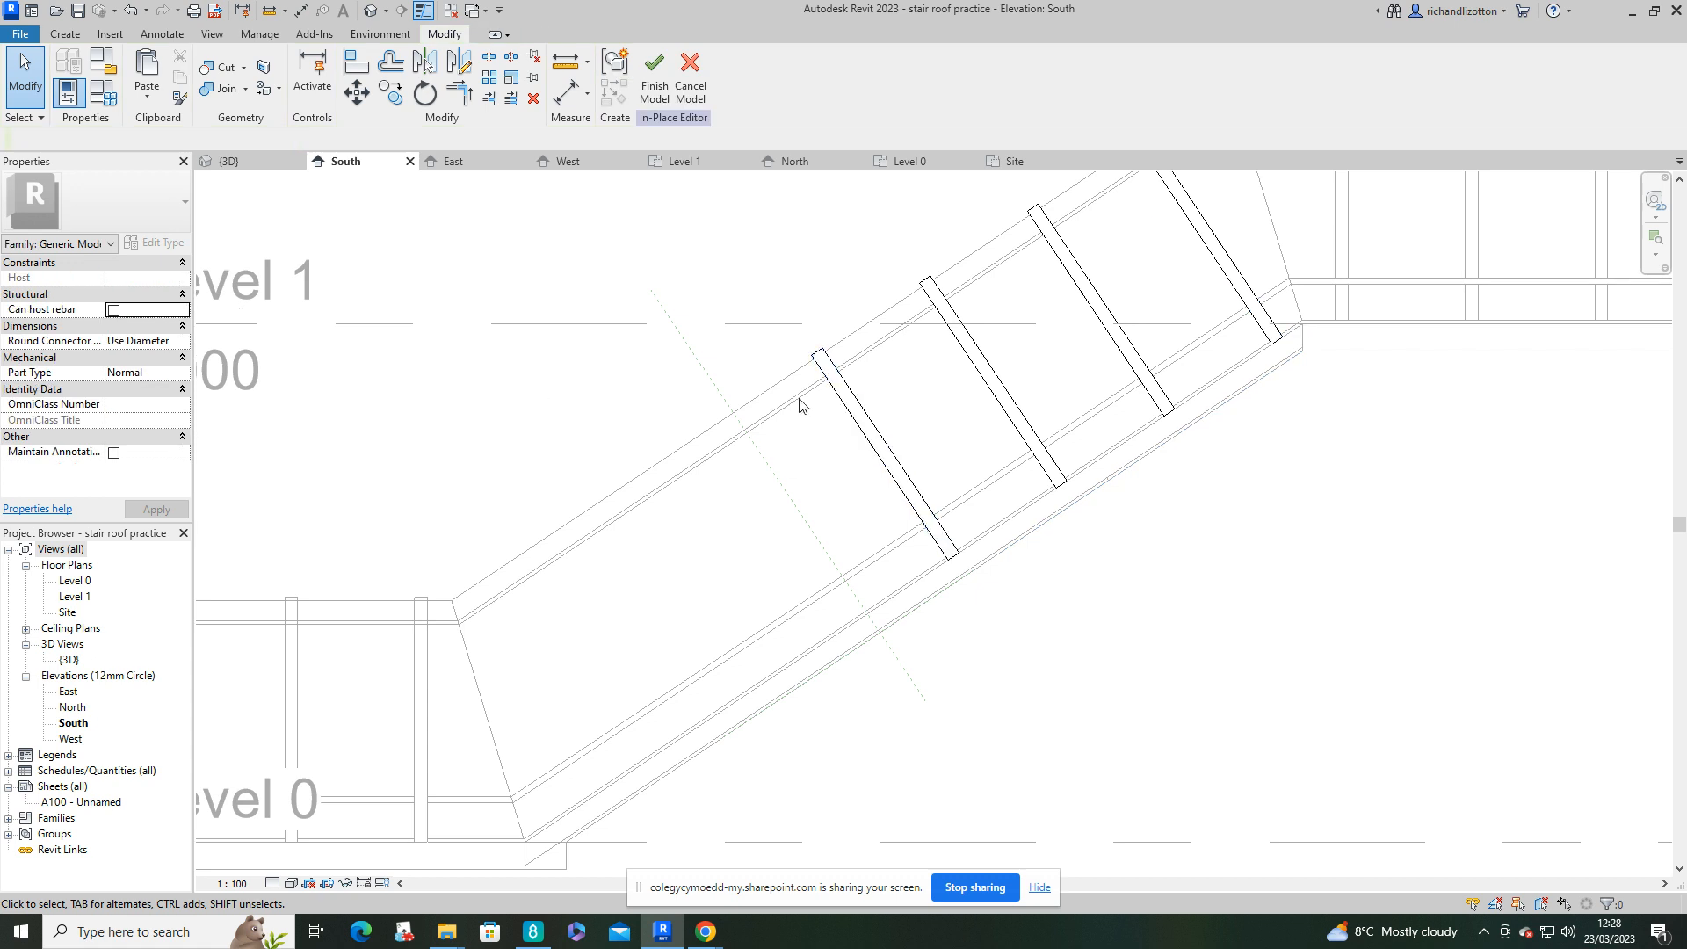
# Step: Place a stacked frame copy below the reference plane with extrusion start -150 mm and end -250 mm
pyautogui.click(866, 414)
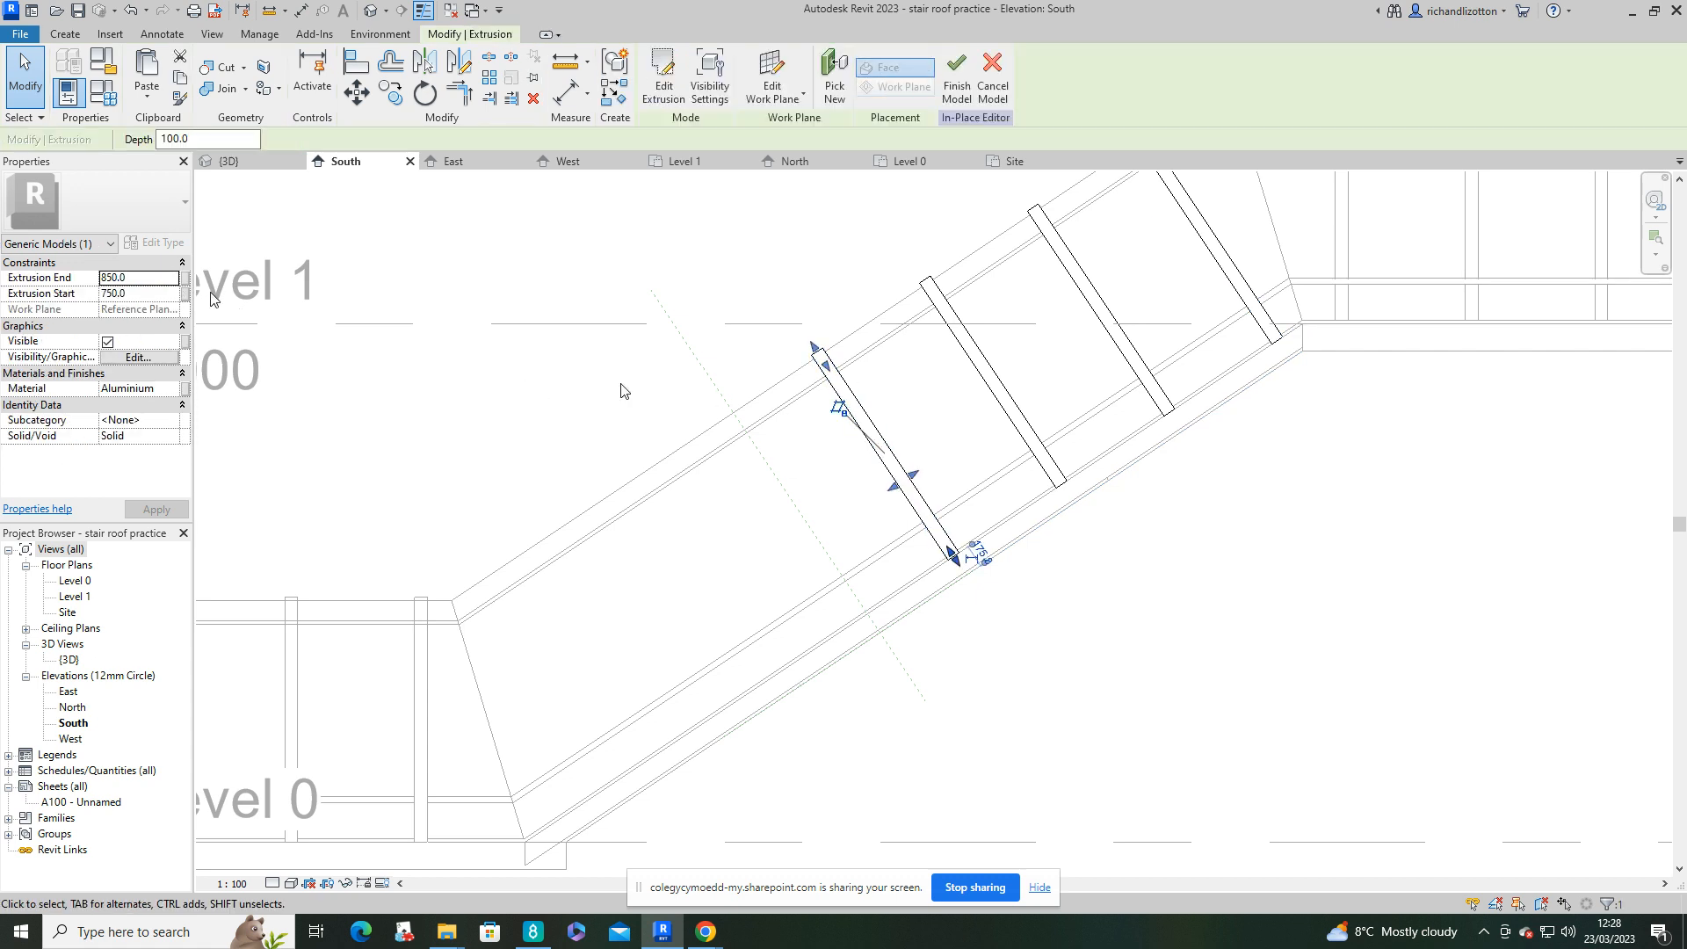
pyautogui.click(132, 295)
pyautogui.moveTo(132, 294); pyautogui.dragTo(94, 302)
pyautogui.write('-150')
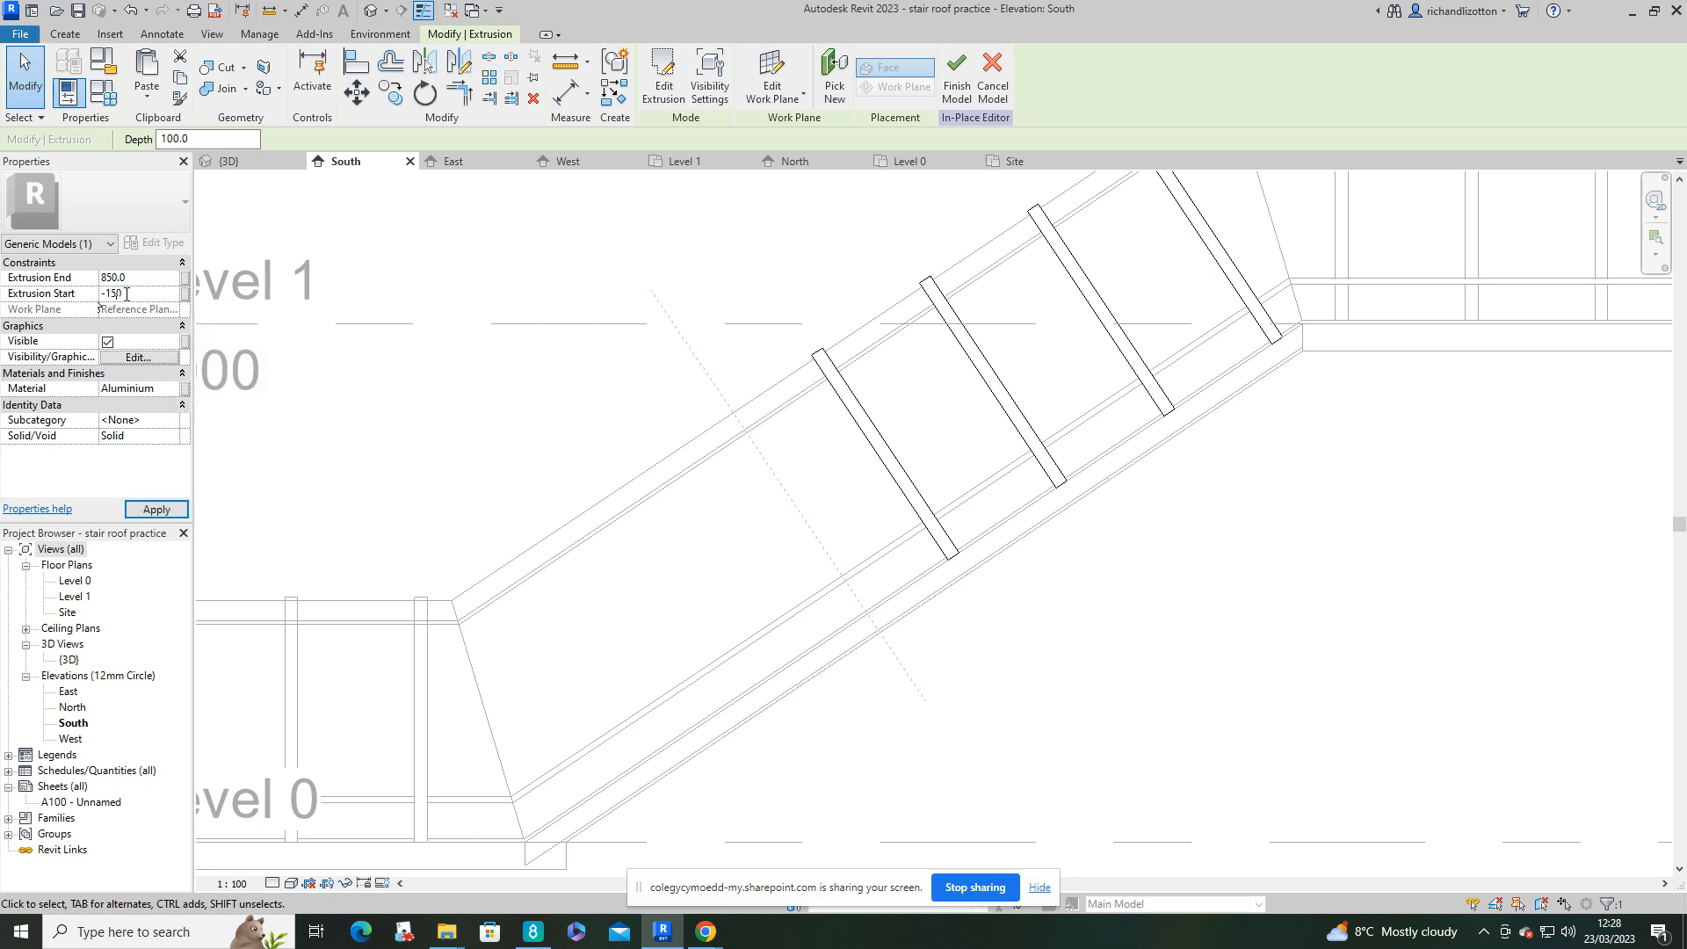
pyautogui.click(128, 279)
pyautogui.moveTo(132, 280); pyautogui.dragTo(91, 283)
pyautogui.write('-2')
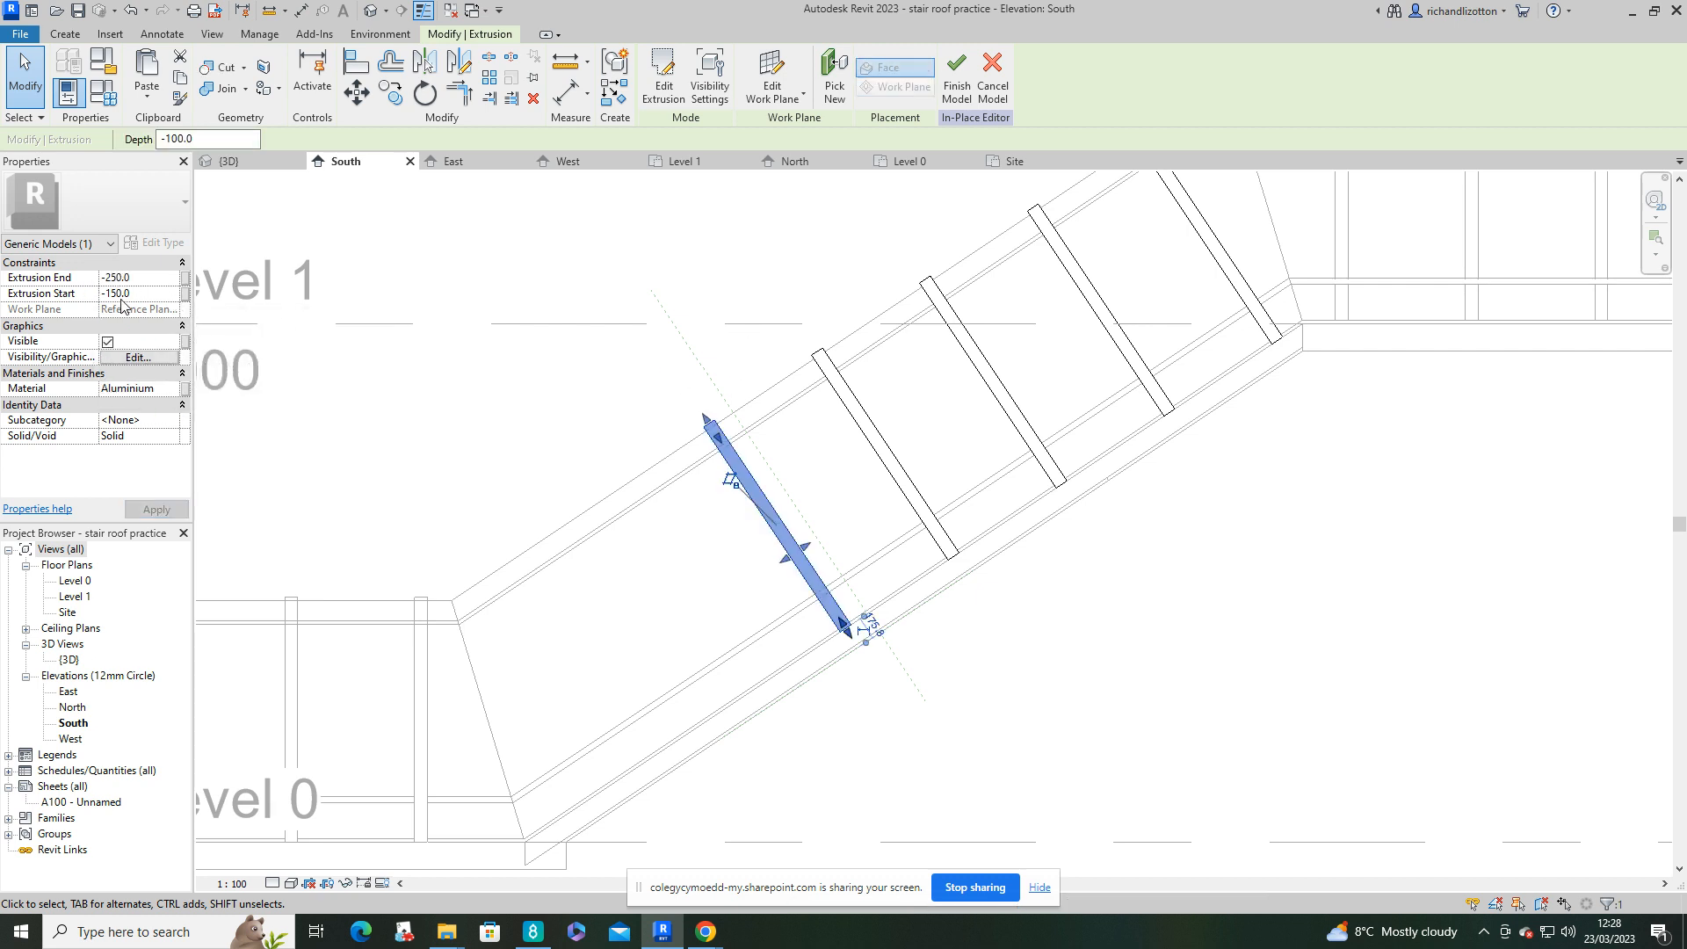
# Step: Move a stacked frame copy down the slope by setting its extrusion start to -1150 mm and end to -1250 mm
pyautogui.click(838, 400)
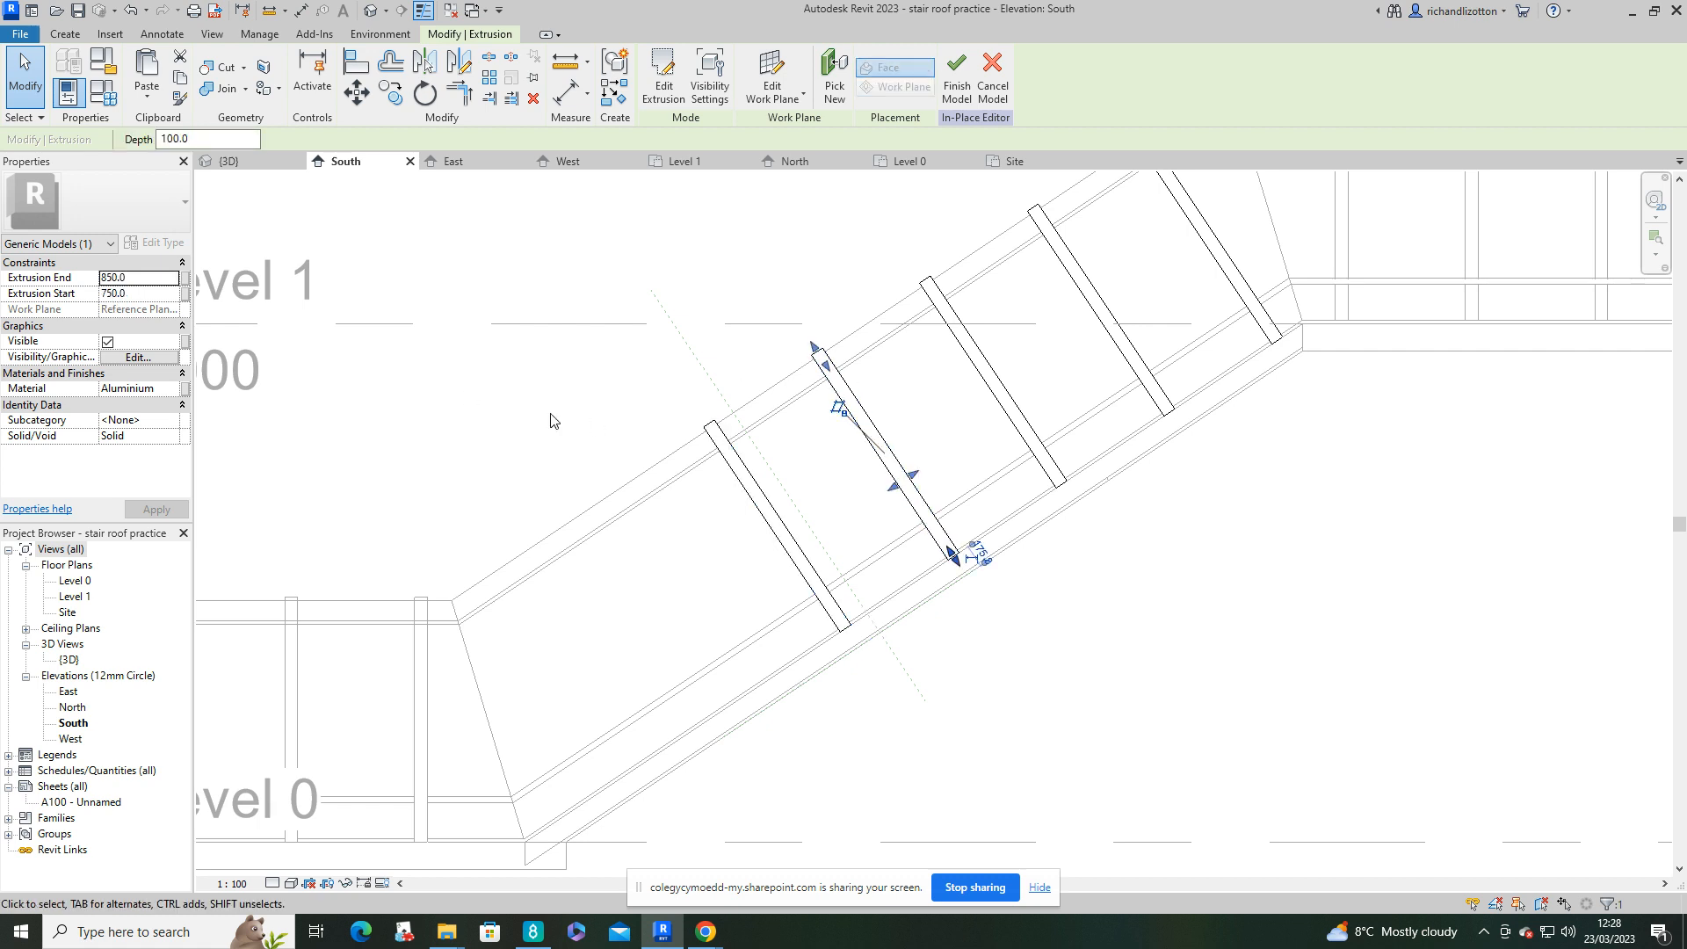
pyautogui.click(136, 293)
pyautogui.write('-1150')
pyautogui.click(138, 278)
pyautogui.write('-12')
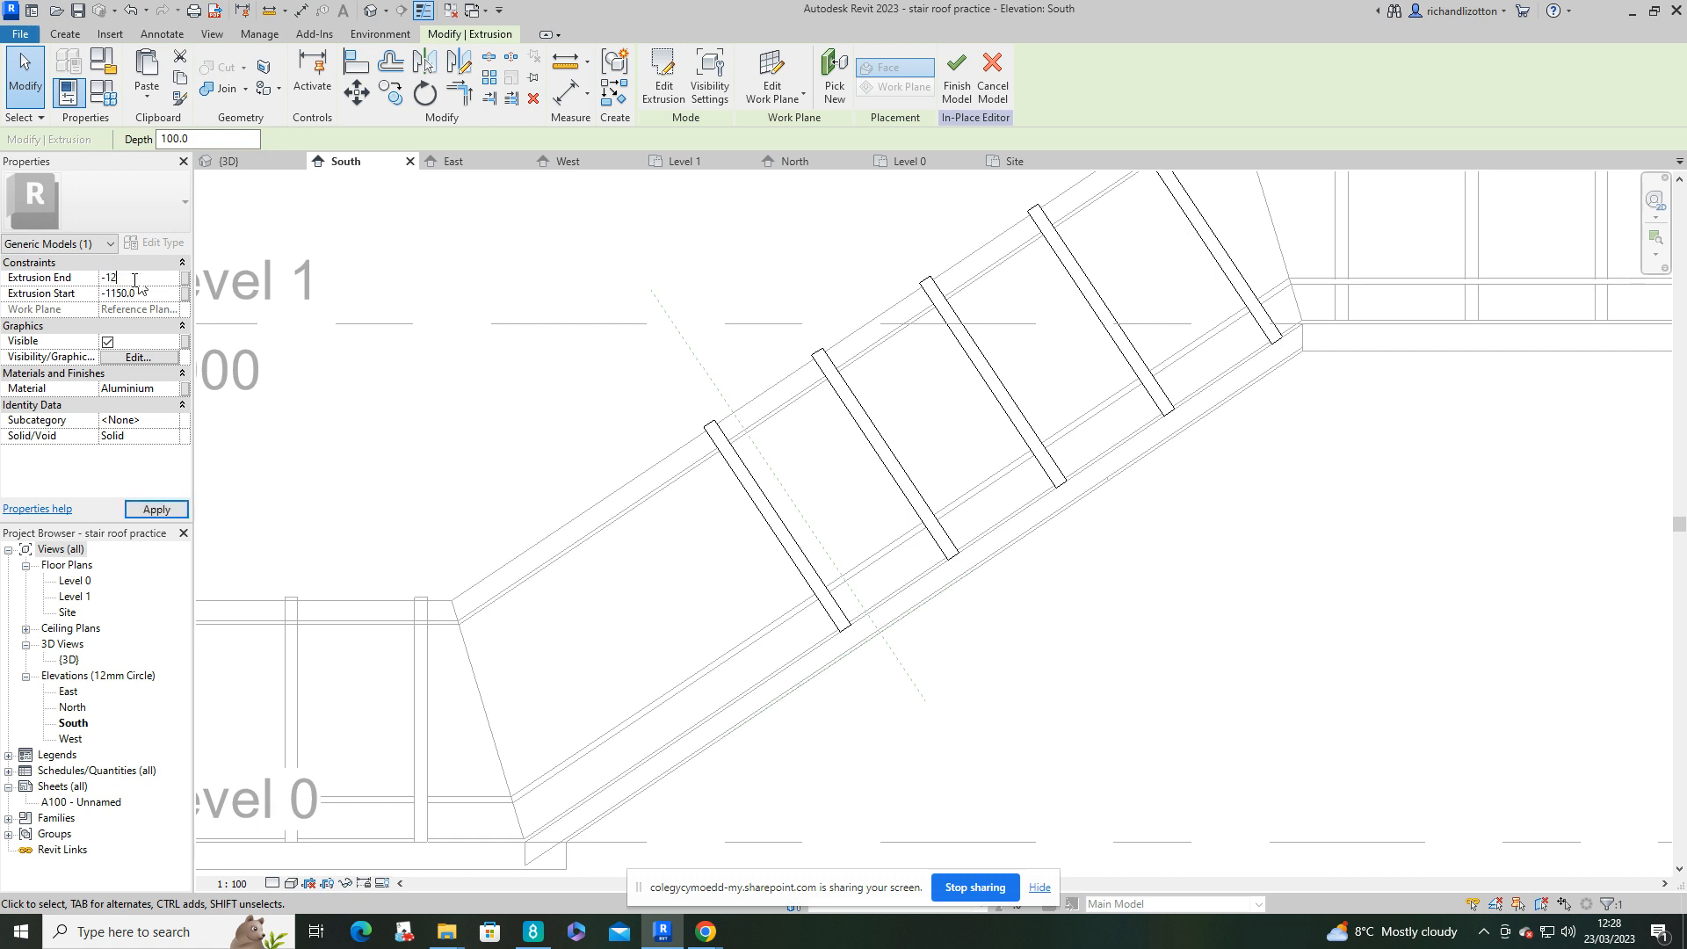
pyautogui.write('50')
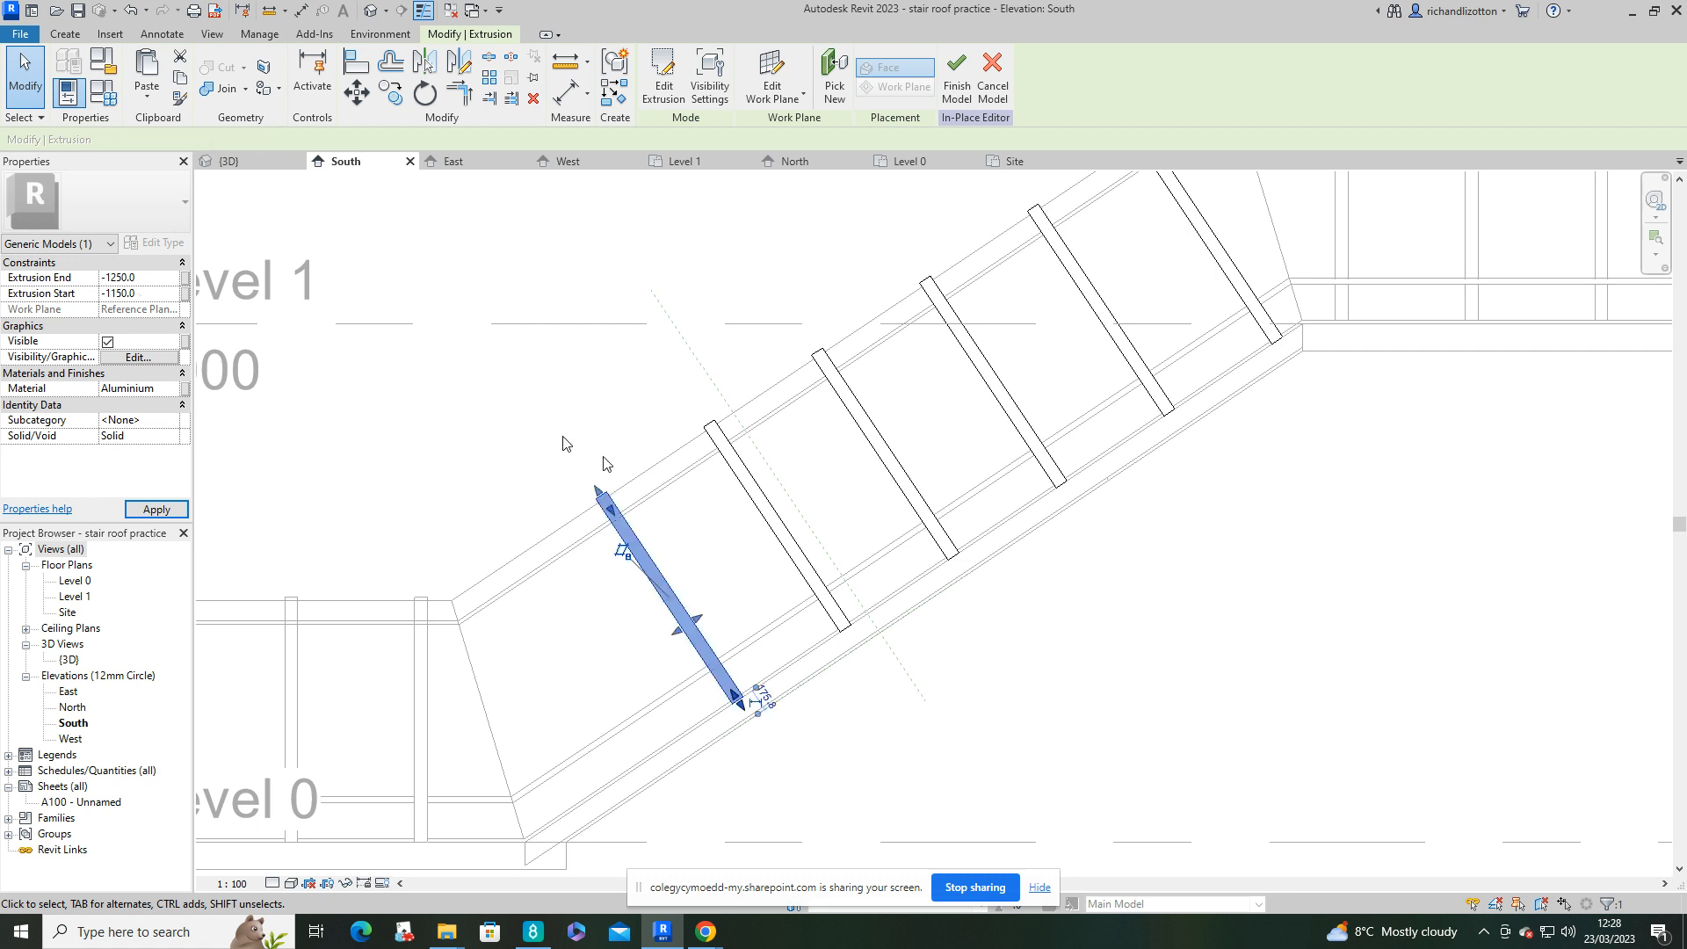
# Step: Place another stacked frame copy near the foot of the slope with extrusion start -2150 mm and end -2250 mm
pyautogui.click(879, 441)
pyautogui.click(136, 293)
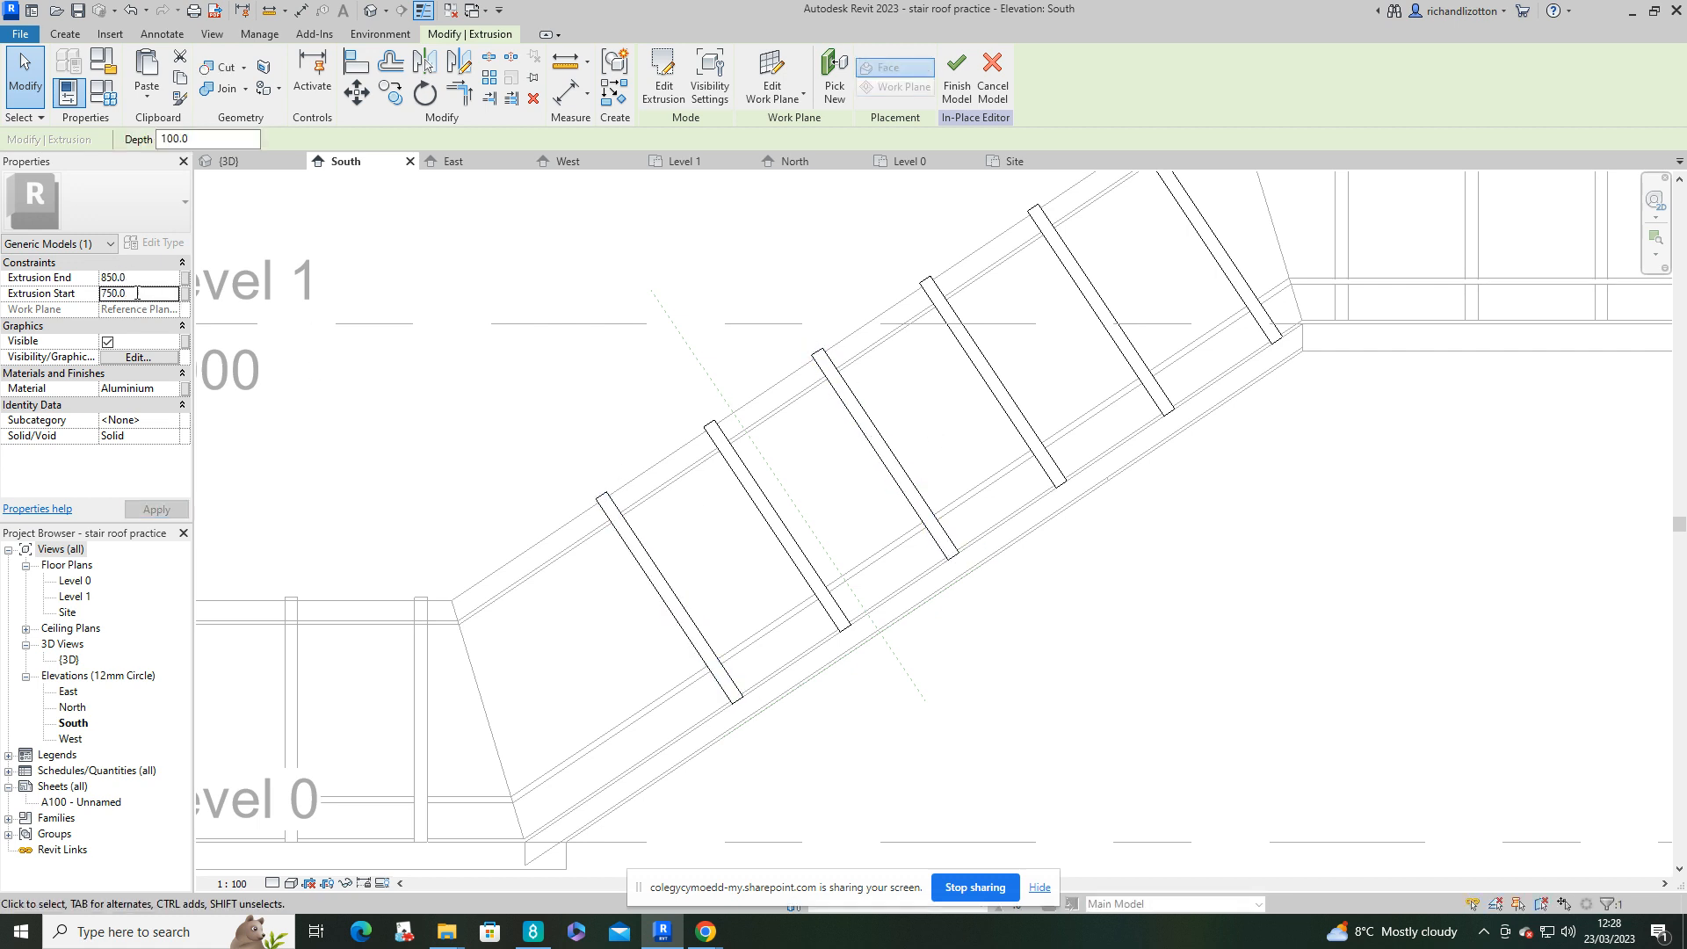
pyautogui.write('-2150')
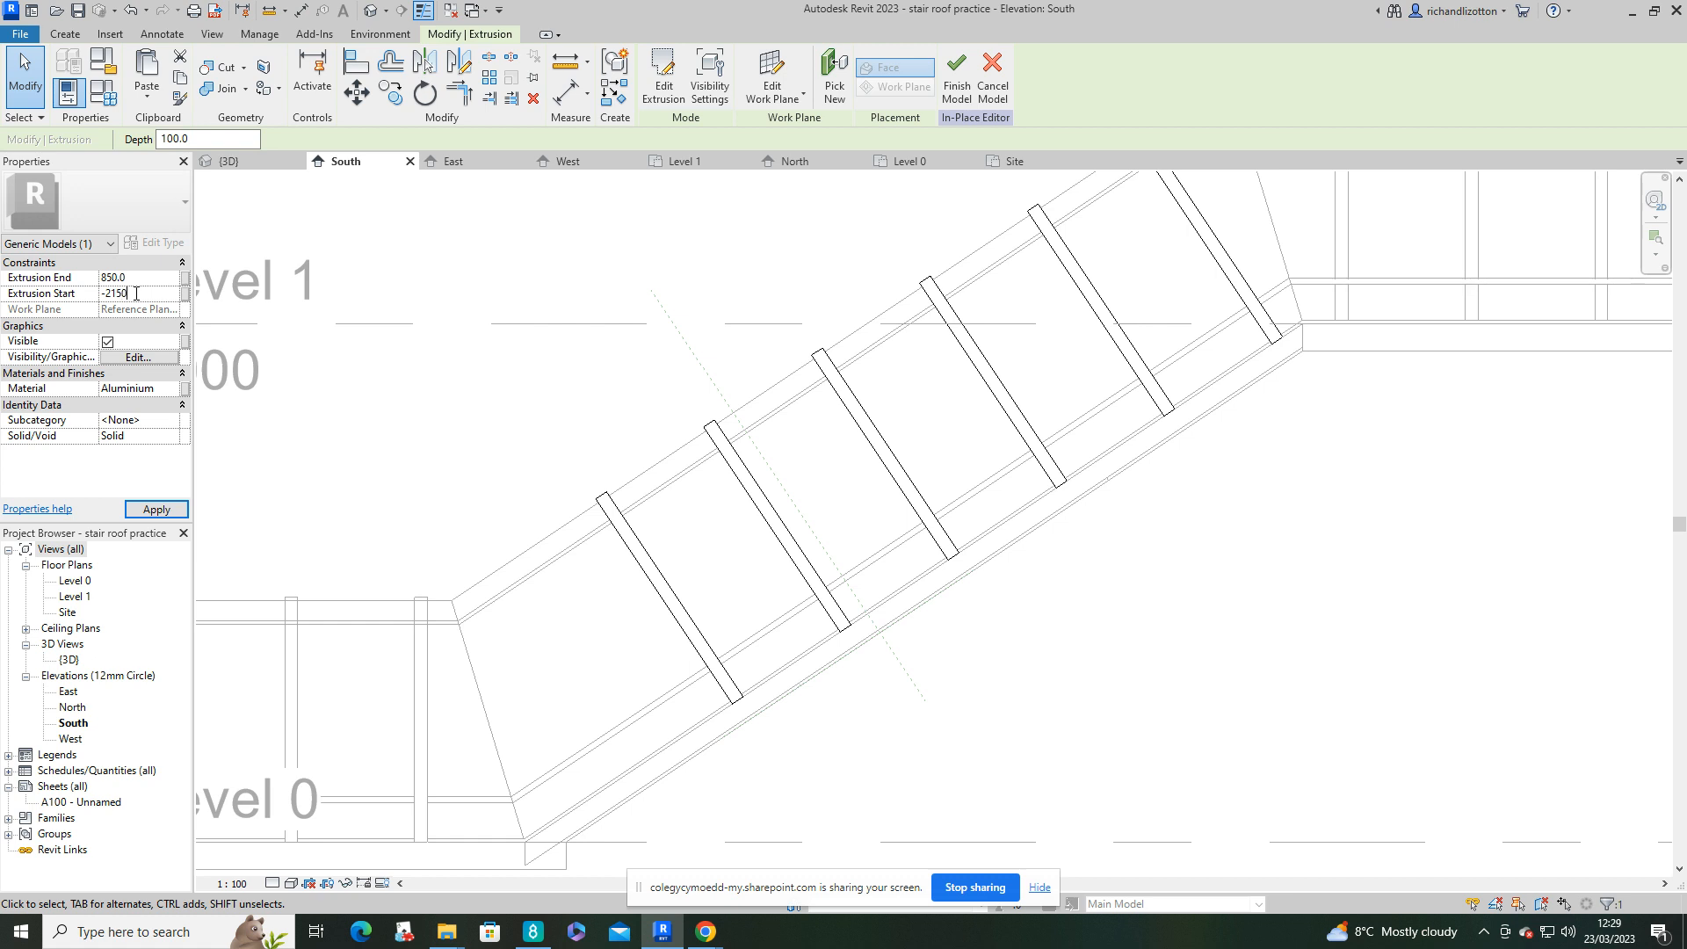
pyautogui.click(137, 279)
pyautogui.write('-2250')
pyautogui.press('Return')
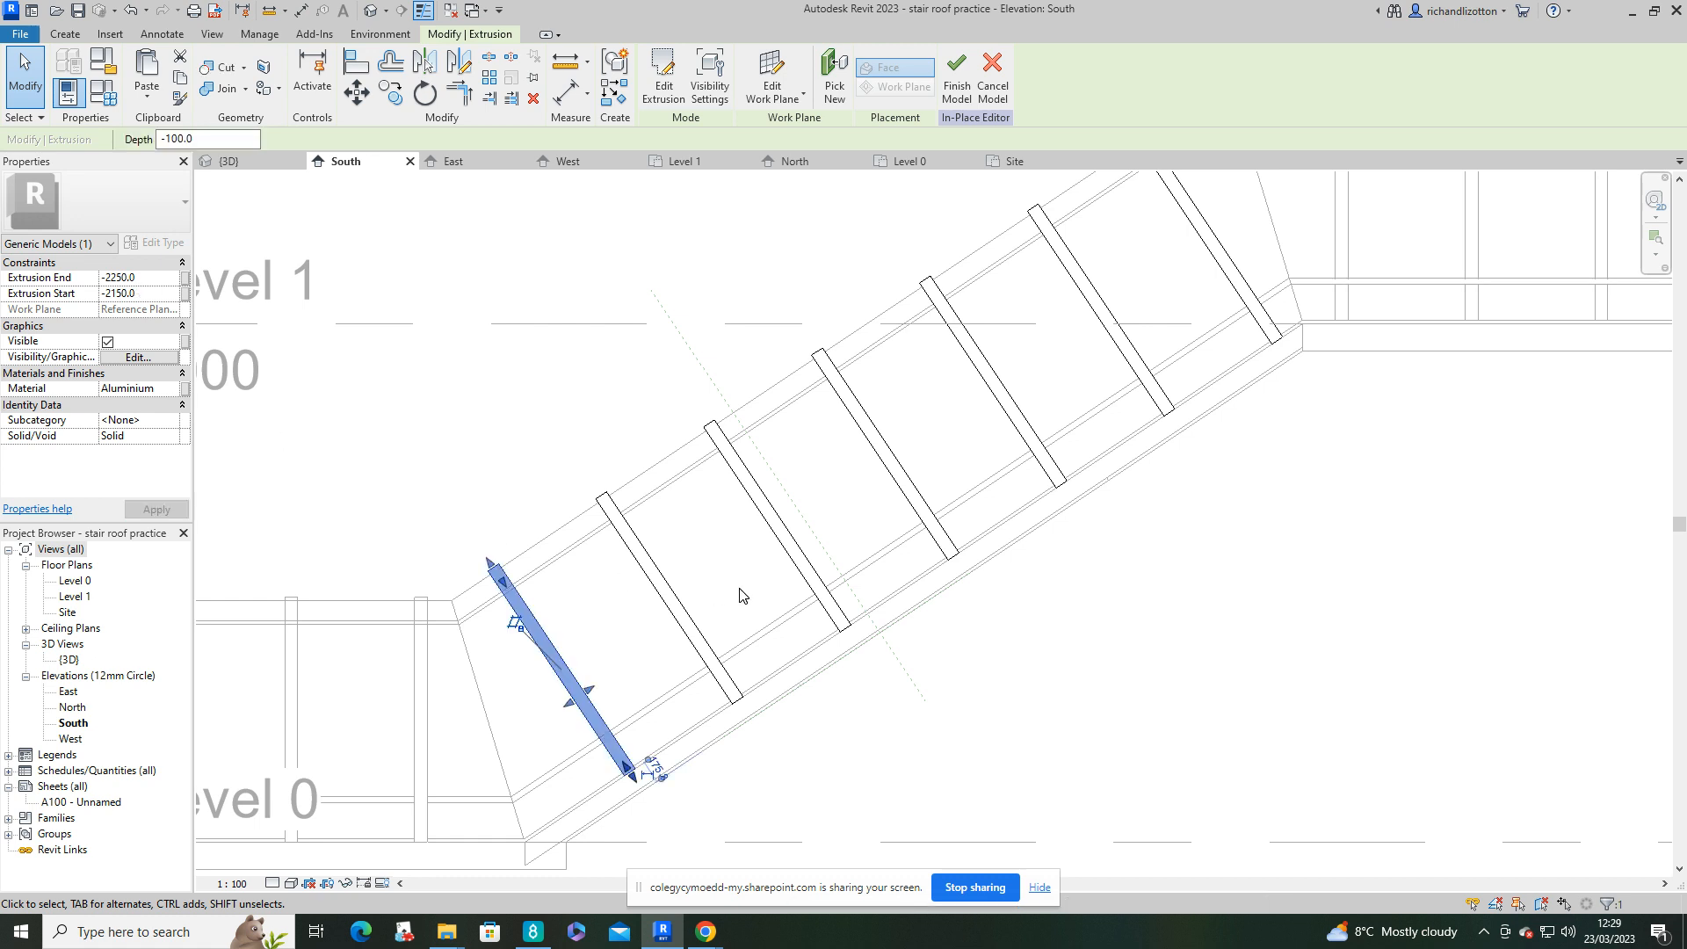
# Step: Check for a leftover stacked duplicate by deleting the frame just above the reference plane, and undo the deletion
pyautogui.click(892, 455)
pyautogui.click(914, 428)
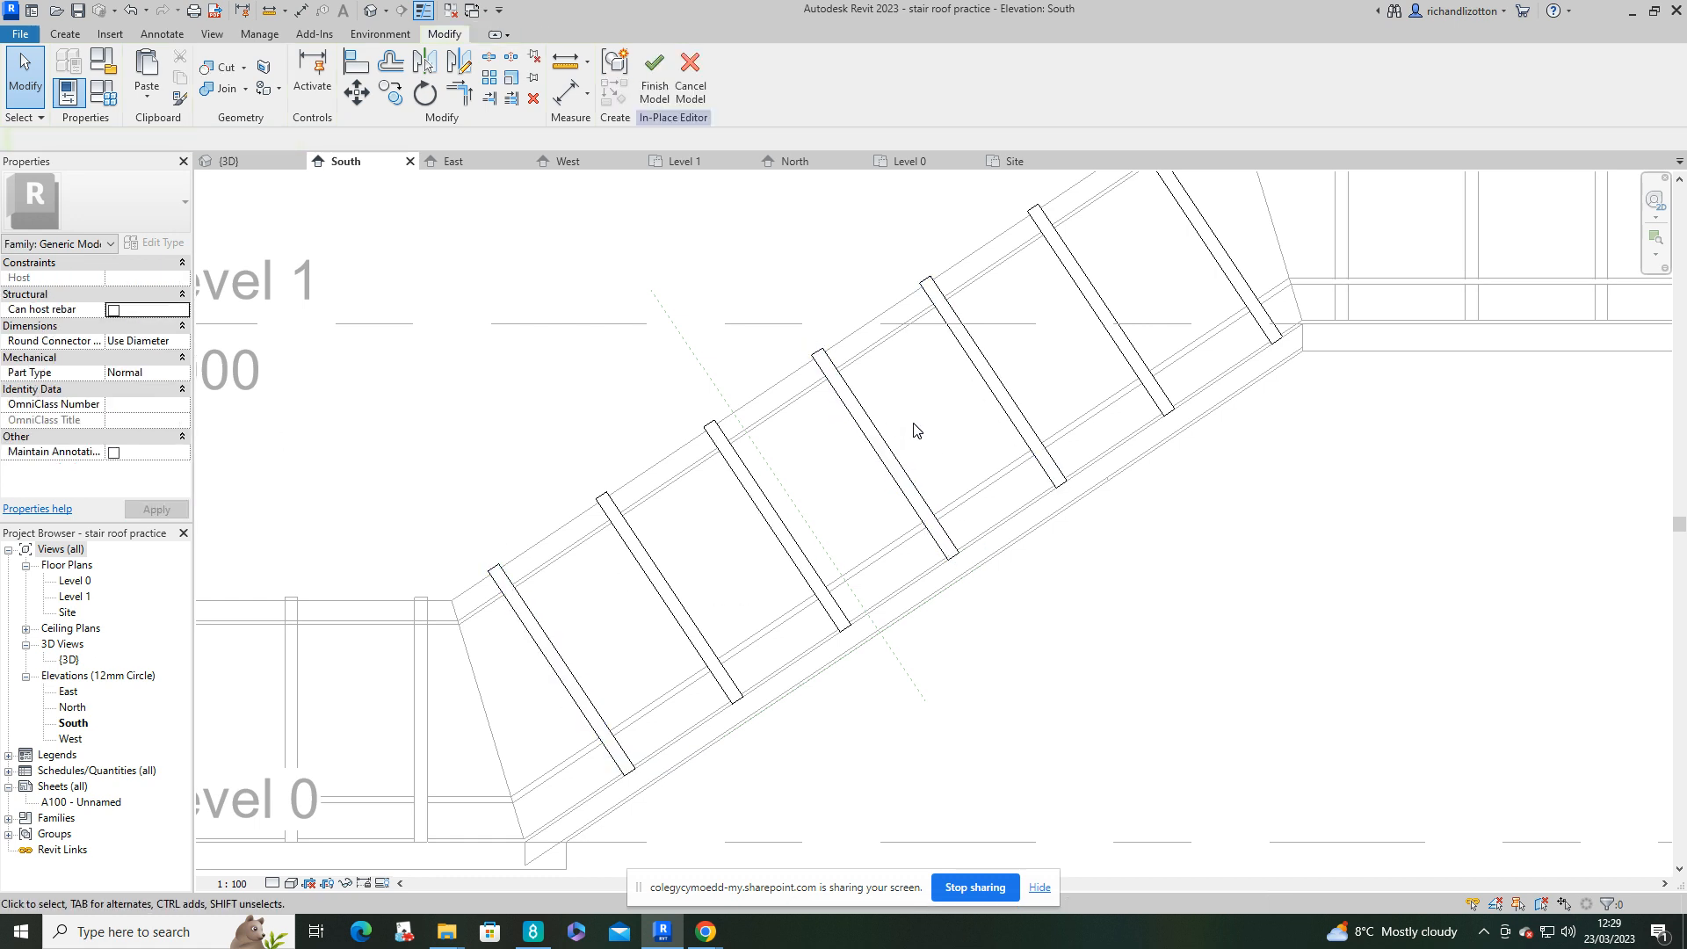
pyautogui.click(883, 442)
pyautogui.press('Delete')
pyautogui.hotkey('ctrl', 'z')
# Step: Finish the in-place model and inspect the roof frames along the stair in the 3D view
pyautogui.scroll(-4, 1134, 640)
pyautogui.click(655, 74)
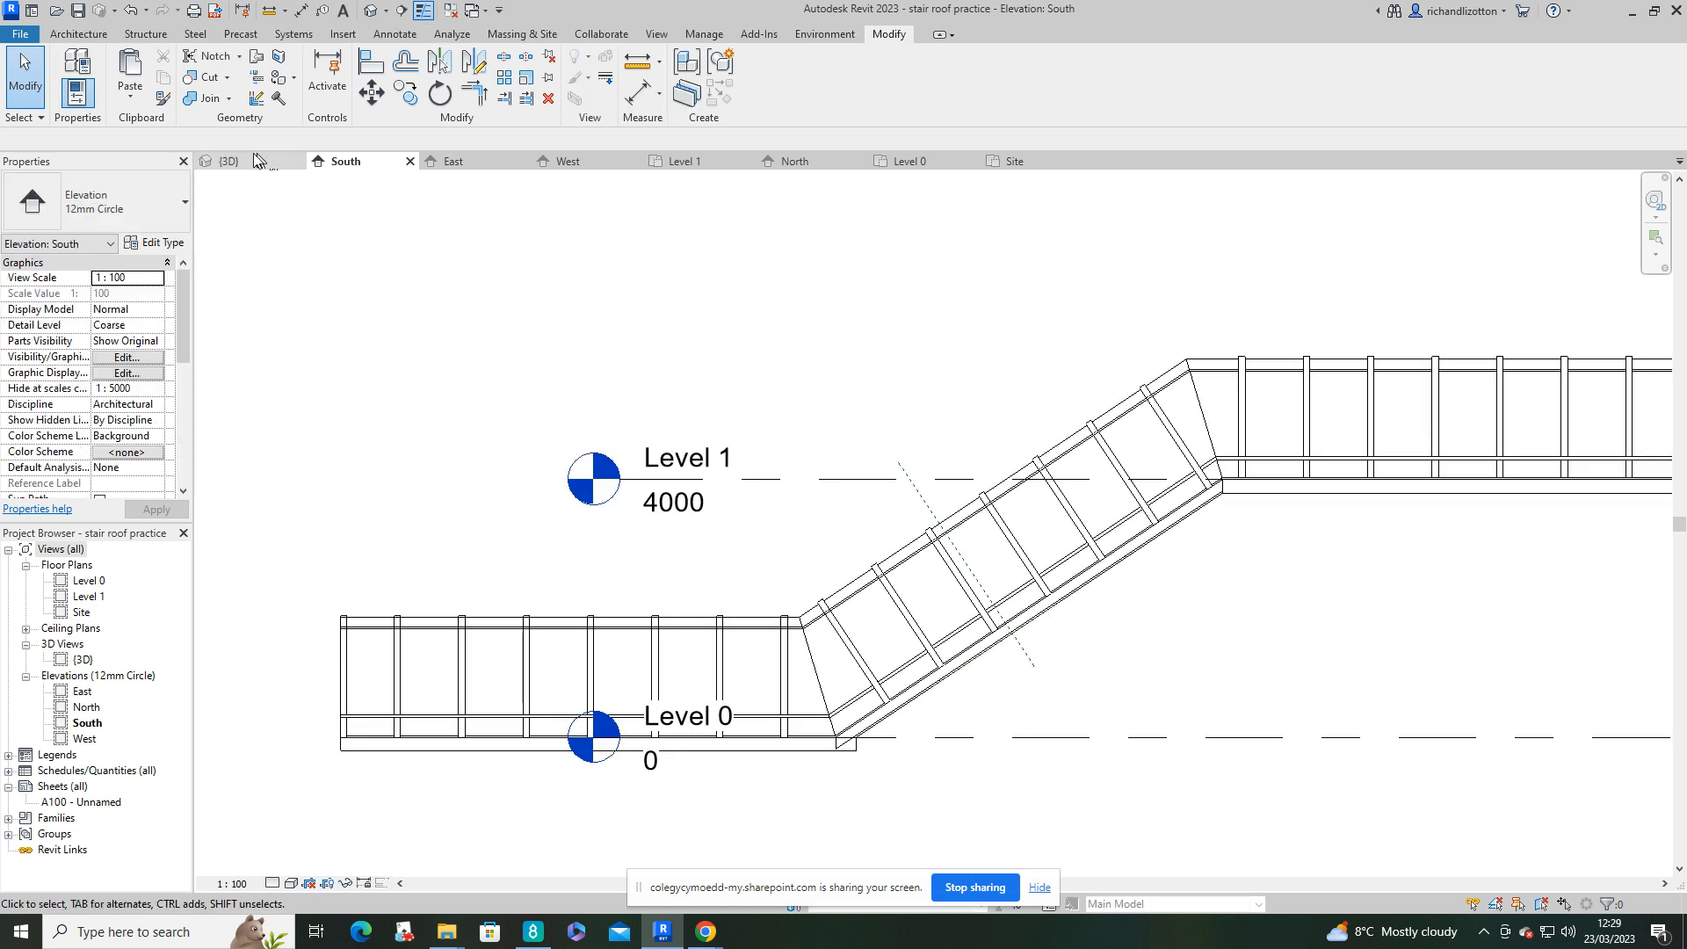
pyautogui.click(251, 161)
pyautogui.scroll(4, 1062, 590)
pyautogui.scroll(-3, 1060, 593)
pyautogui.keyDown('shift'); pyautogui.moveTo(1073, 641); pyautogui.dragTo(1160, 281, button='middle'); pyautogui.keyUp('shift')
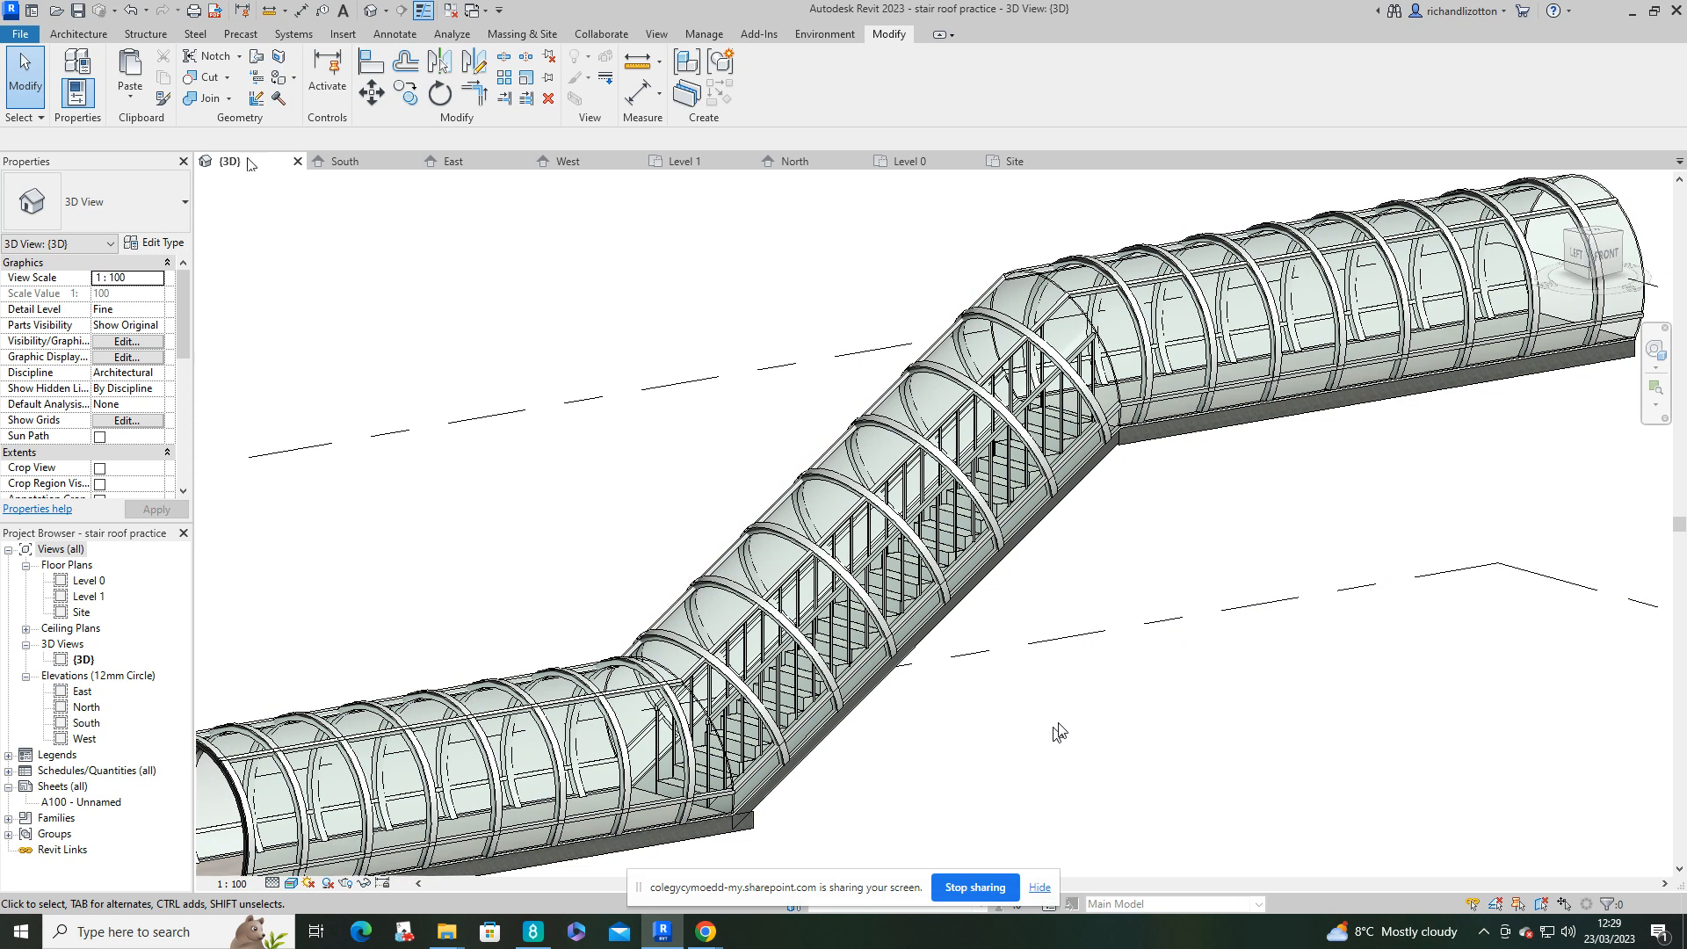
pyautogui.keyDown('shift'); pyautogui.moveTo(1082, 685); pyautogui.dragTo(1070, 688, button='middle'); pyautogui.keyUp('shift')
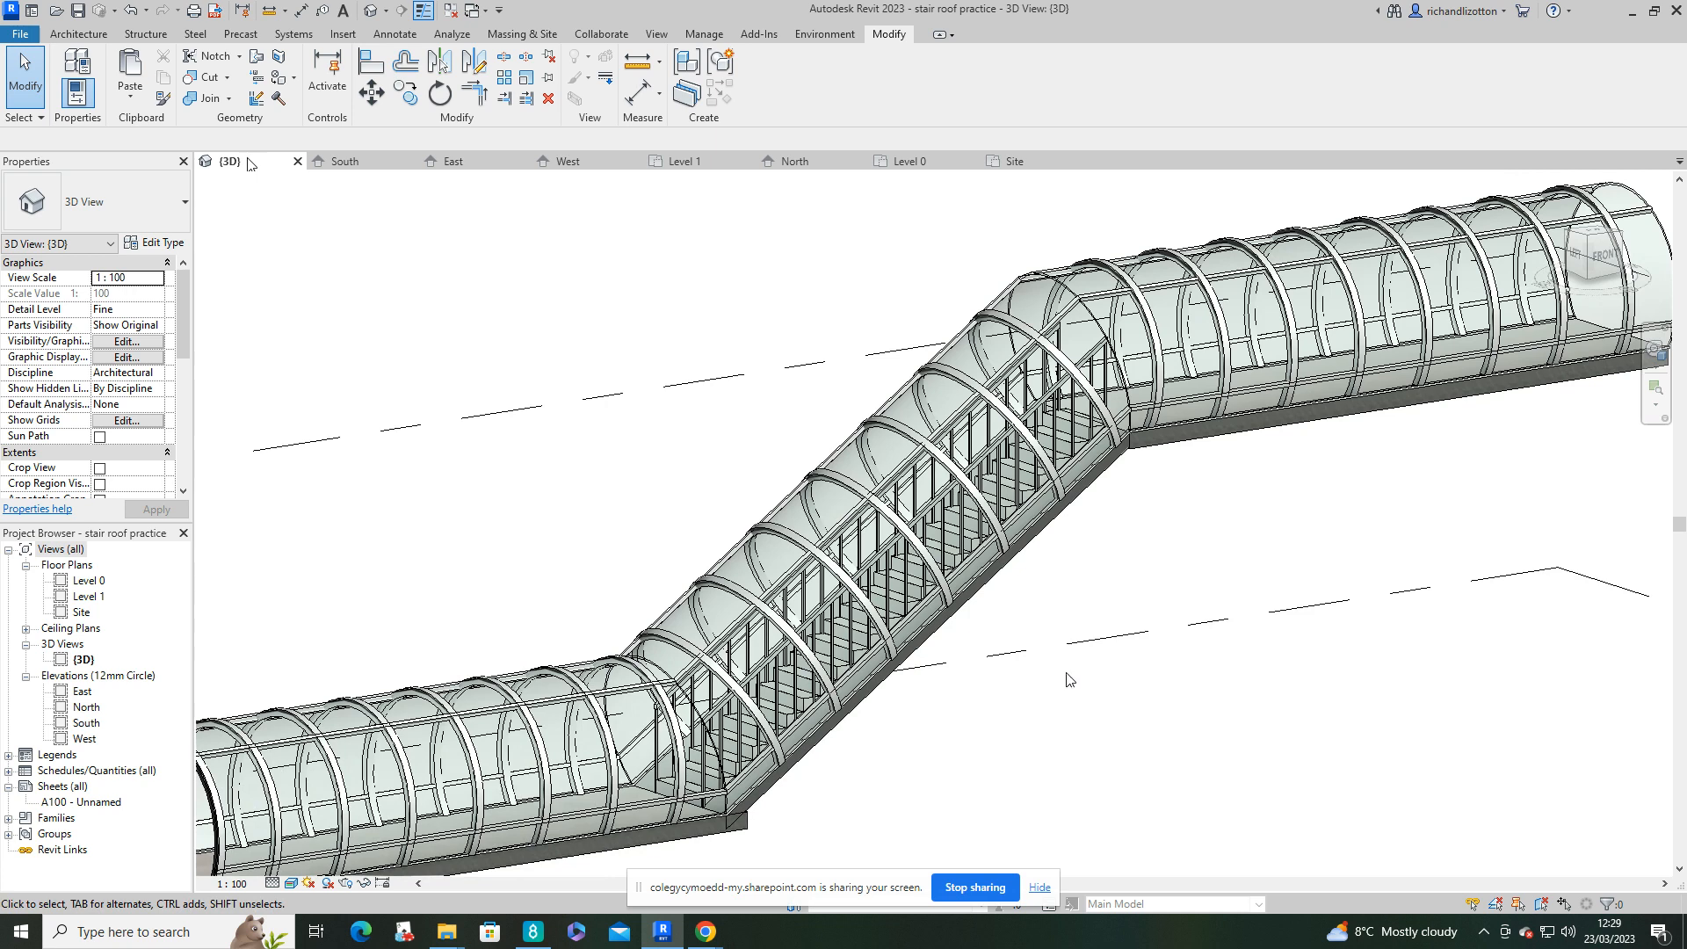
pyautogui.scroll(-4, 1095, 703)
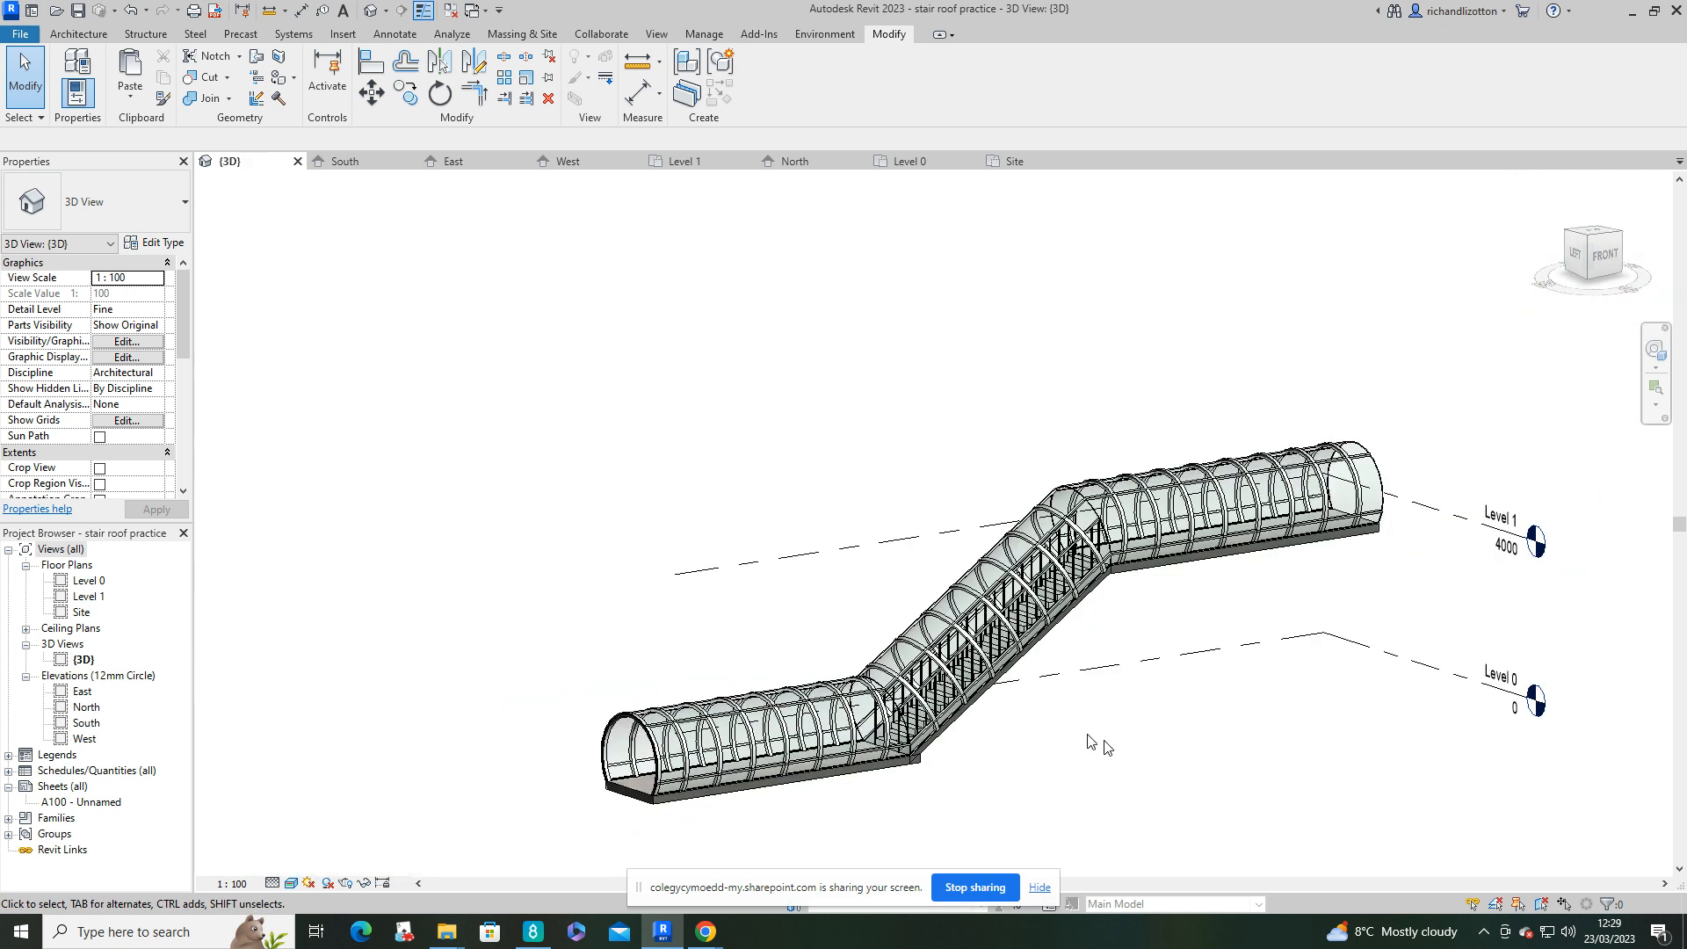